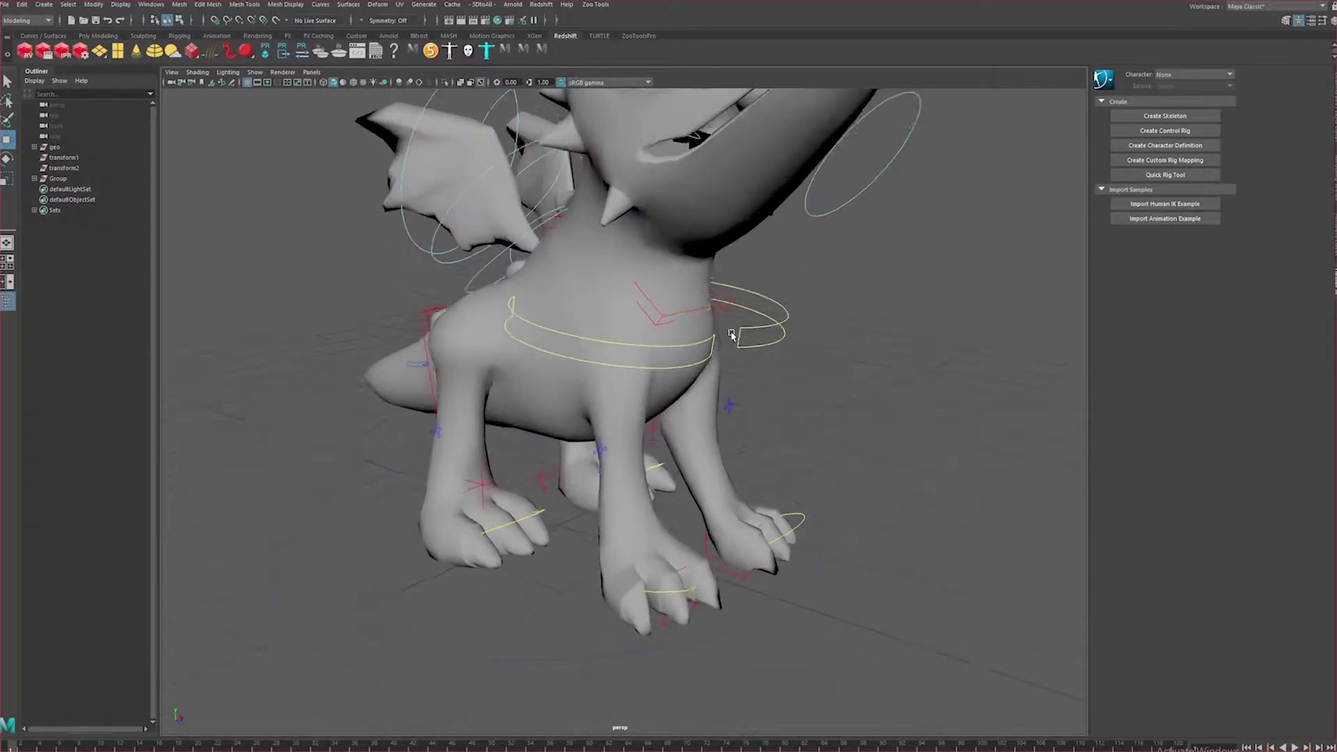
- Spread the dragon's front legs by moving the two front foot controls forward and outward
middle_click_drag(800, 529, 777, 450, "alt")
left_click(774, 458)
right_click_drag(774, 458, 761, 437, "alt")
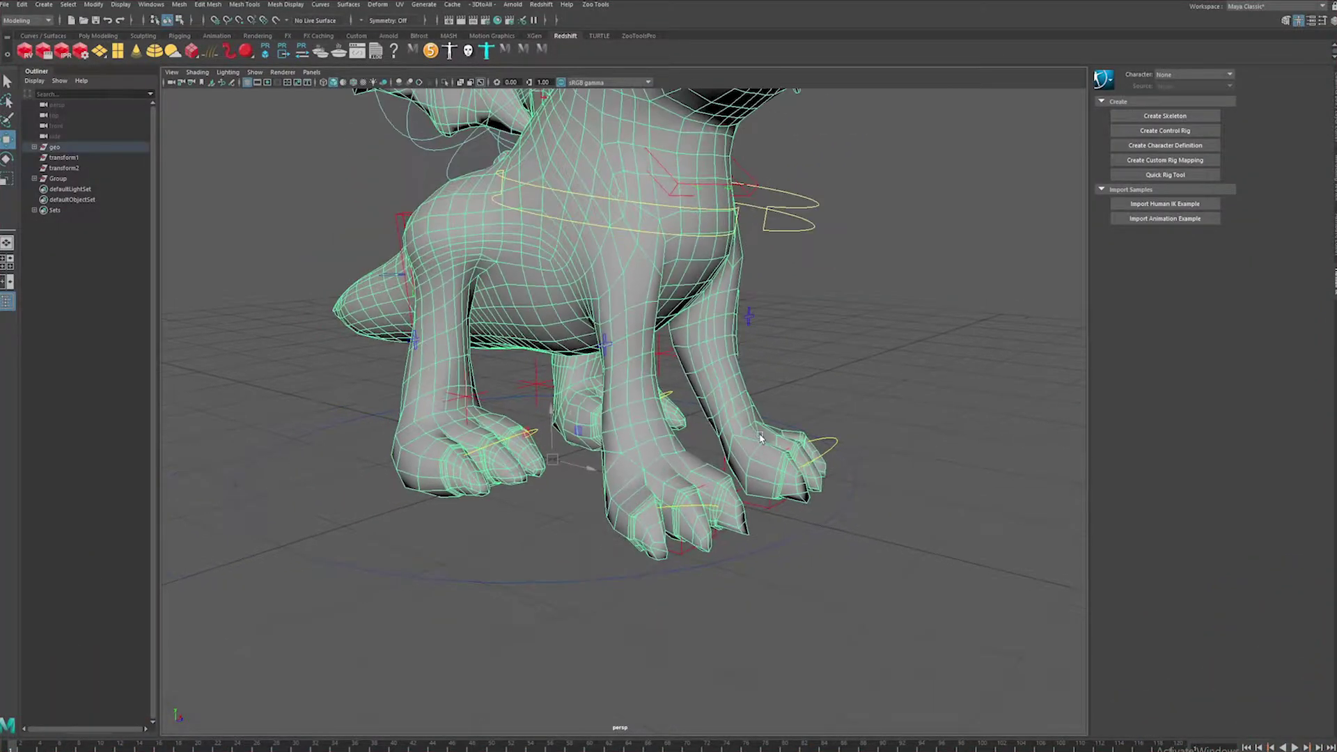
left_click(774, 512)
left_click_drag(859, 480, 905, 410, "alt")
left_click_drag(787, 412, 630, 396, "alt")
left_click_drag(733, 504, 705, 480, "alt")
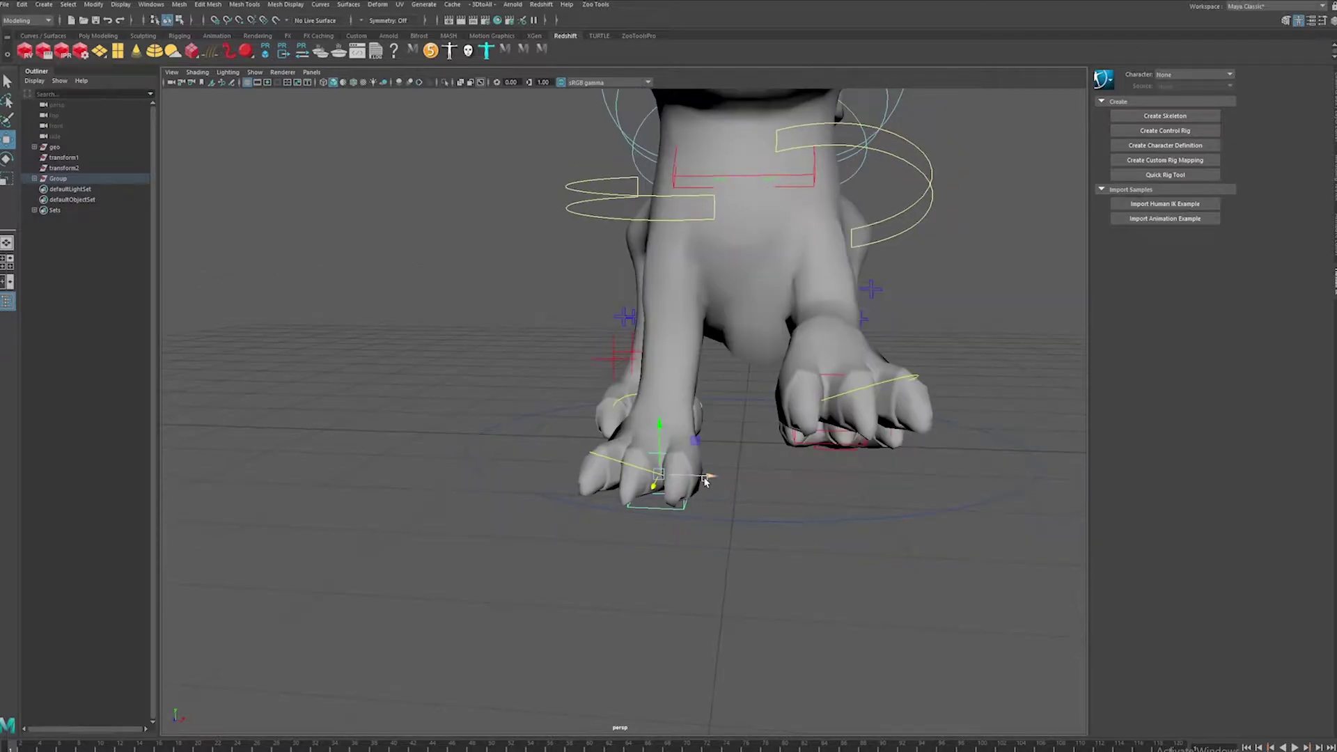
left_click_drag(621, 473, 739, 446, "alt")
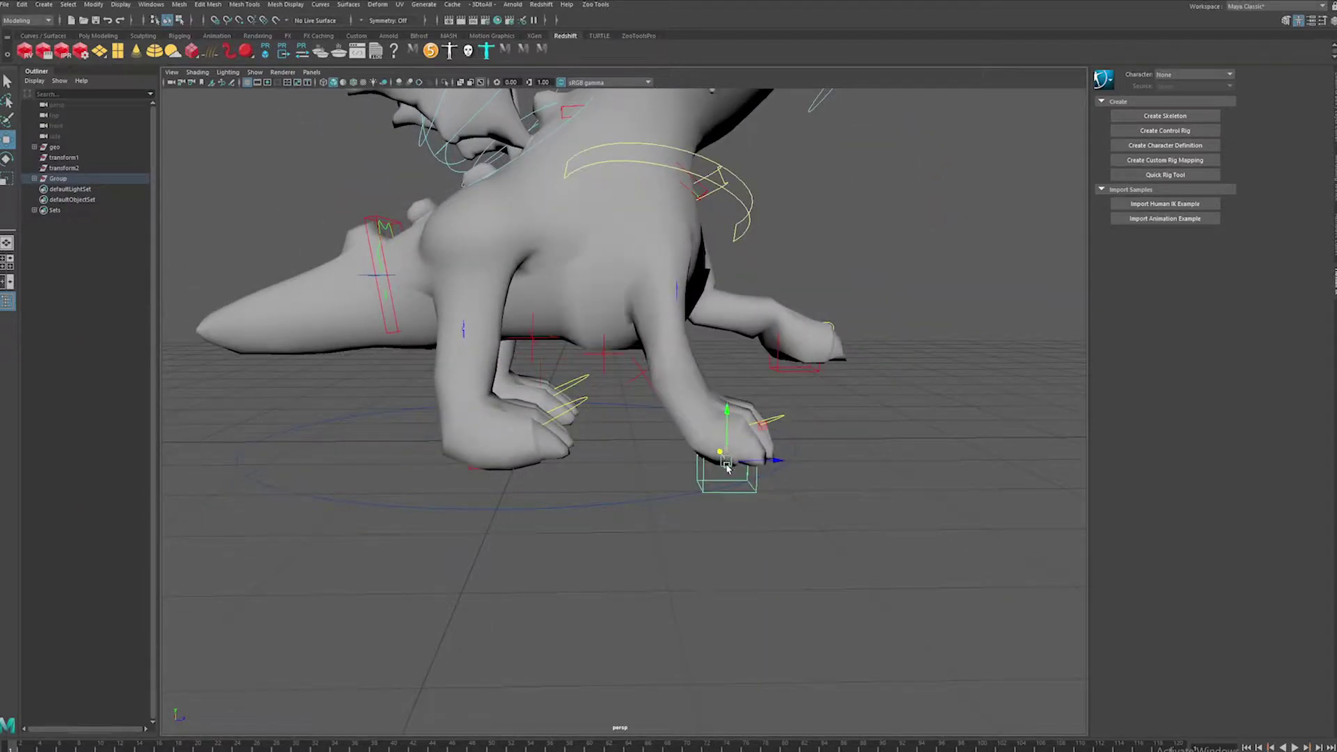
left_click_drag(753, 369, 612, 365, "alt")
left_click_drag(766, 452, 672, 410, "alt")
- Pose the dragon's hind legs by moving the hind foot controls away from their rest positions
left_click(771, 409)
left_click_drag(771, 407, 850, 427, "alt")
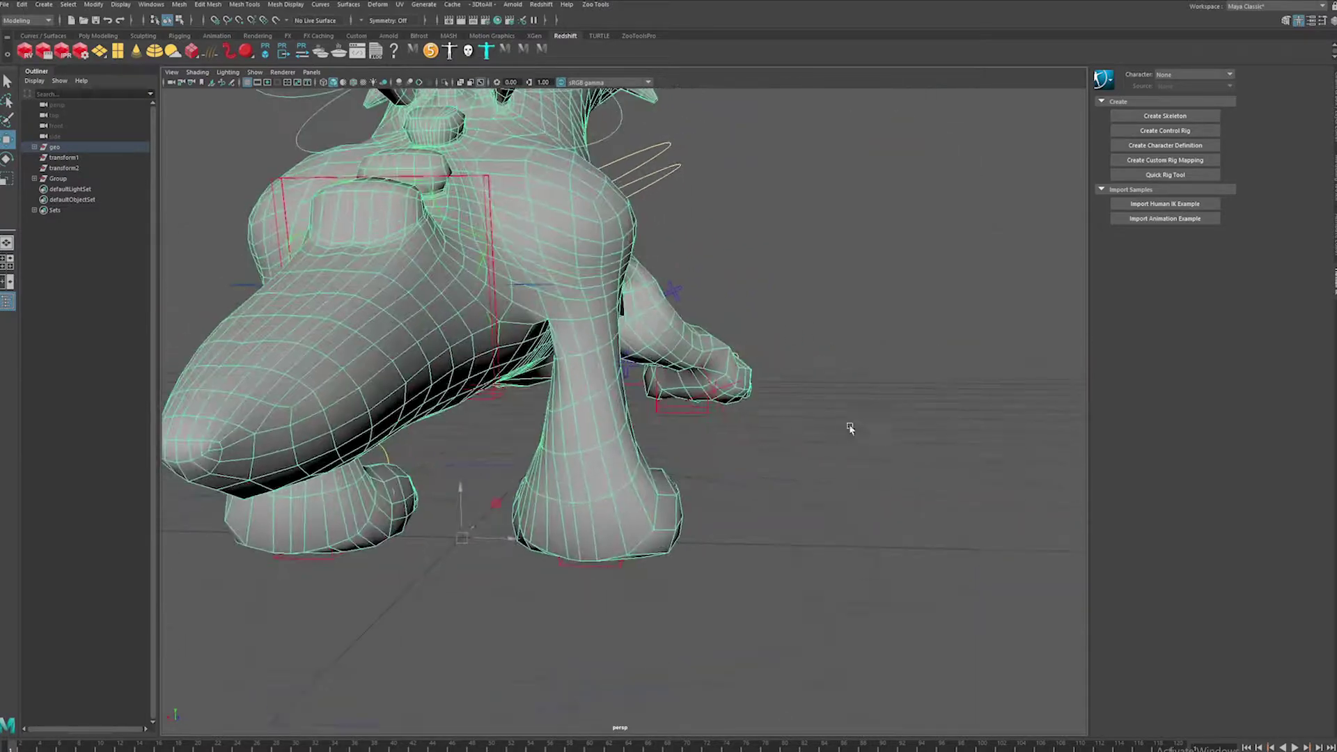
middle_click_drag(609, 577, 679, 518, "alt")
left_click(694, 497)
left_click_drag(713, 501, 708, 323, "alt")
left_click_drag(569, 409, 542, 421, "alt")
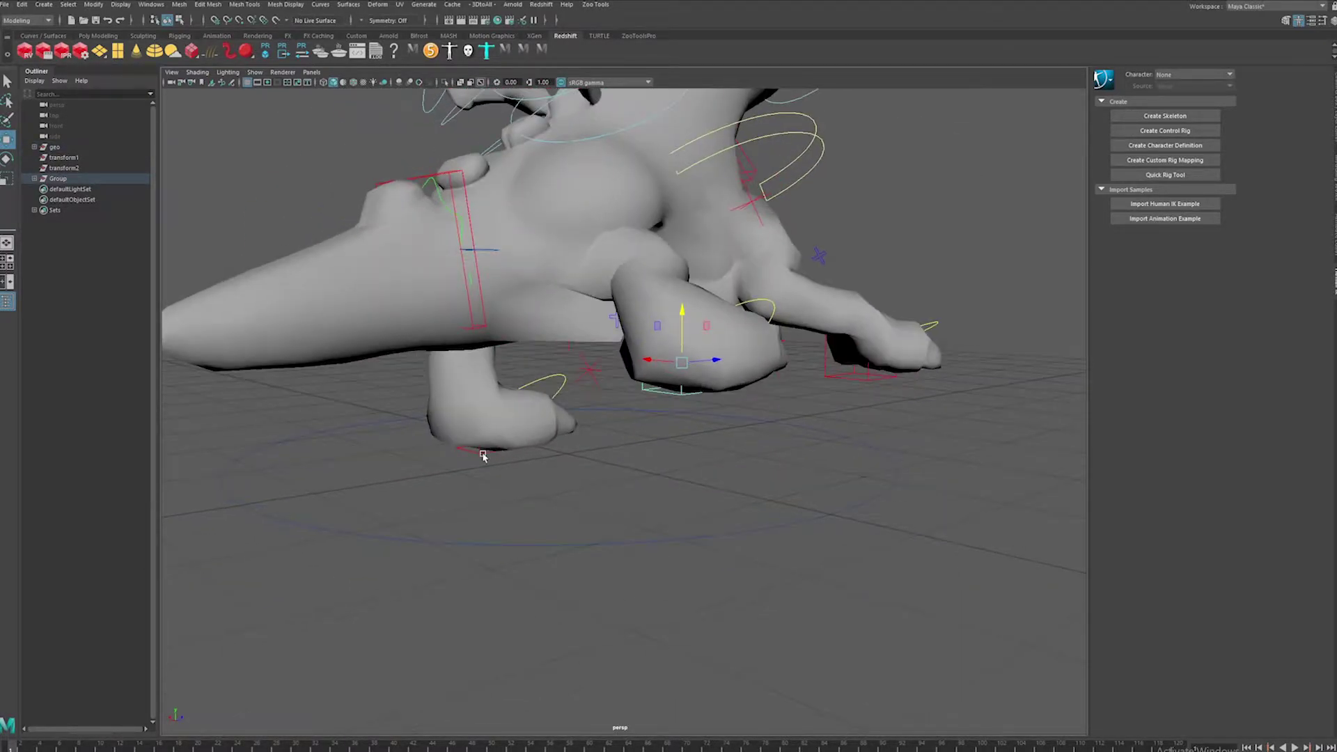
left_click_drag(483, 456, 478, 427, "alt")
left_click_drag(613, 337, 897, 414, "alt")
left_click_drag(897, 414, 619, 298, "alt")
- Select the dragon body mesh and open the Paint Skin Weights tool settings from the Rigging menu set
left_click(821, 363)
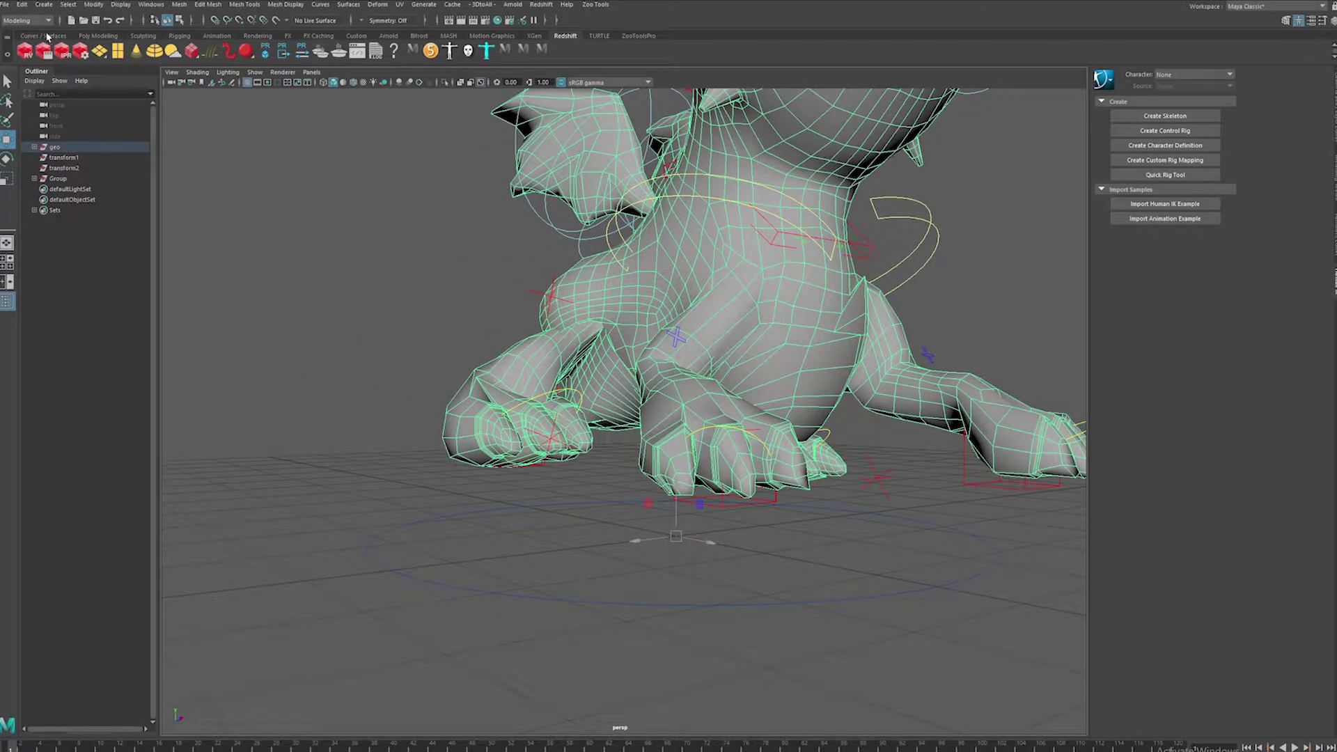
left_click(31, 20)
left_click(27, 42)
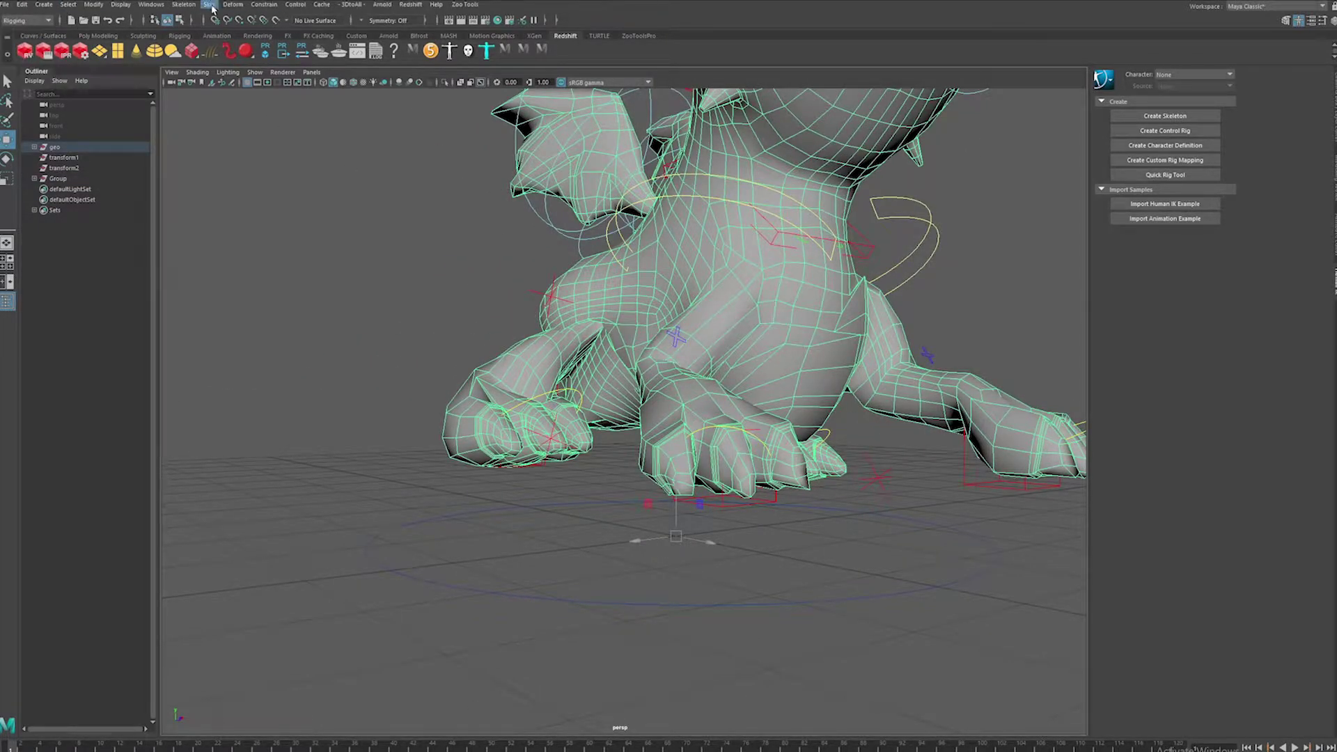
left_click(210, 5)
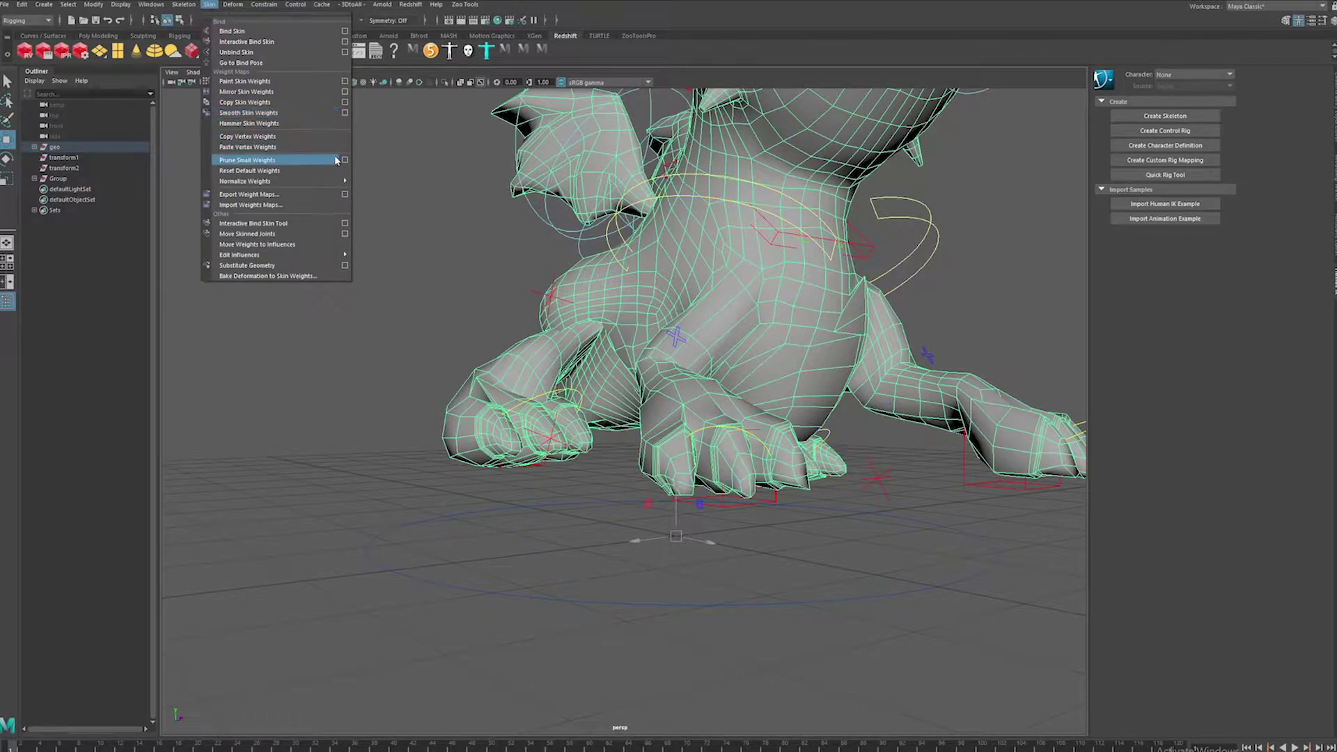
left_click(344, 81)
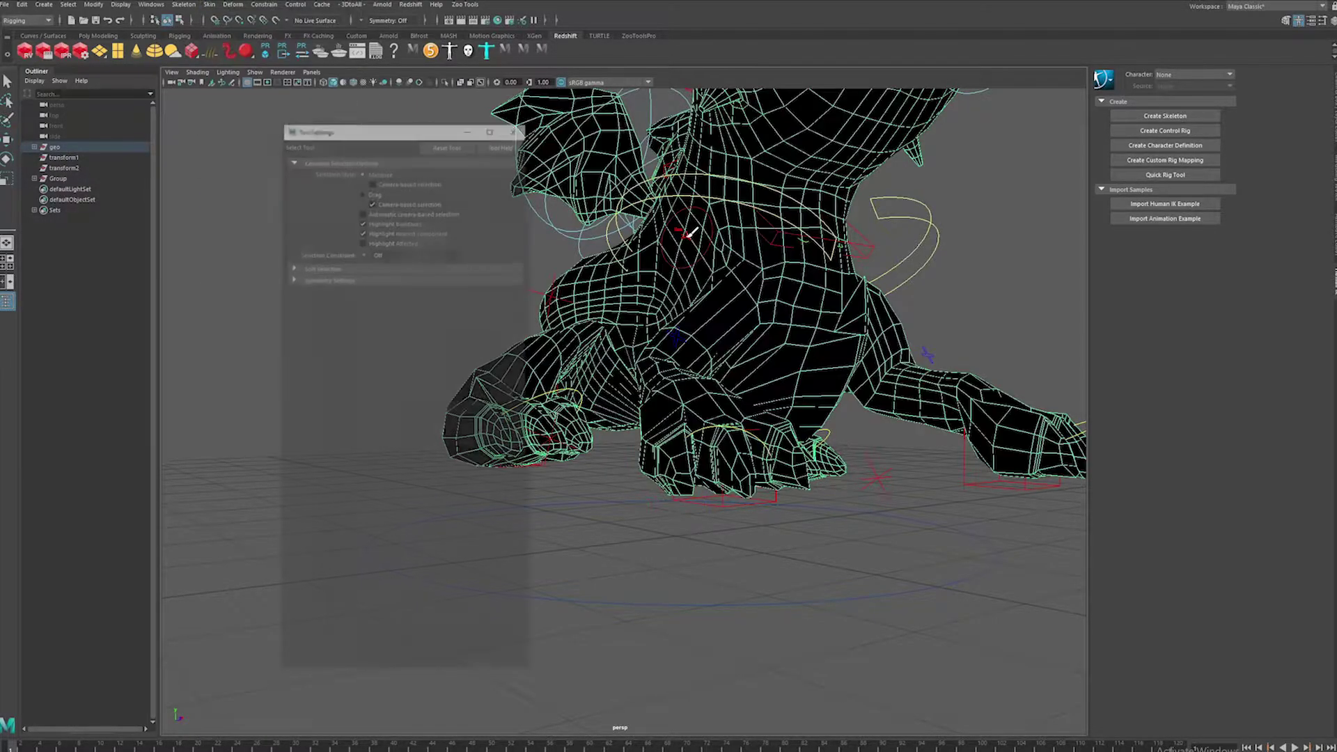
- Go through the joint influences from the left knee down to the neck and examine each joint's weights on the mesh
left_click(448, 234)
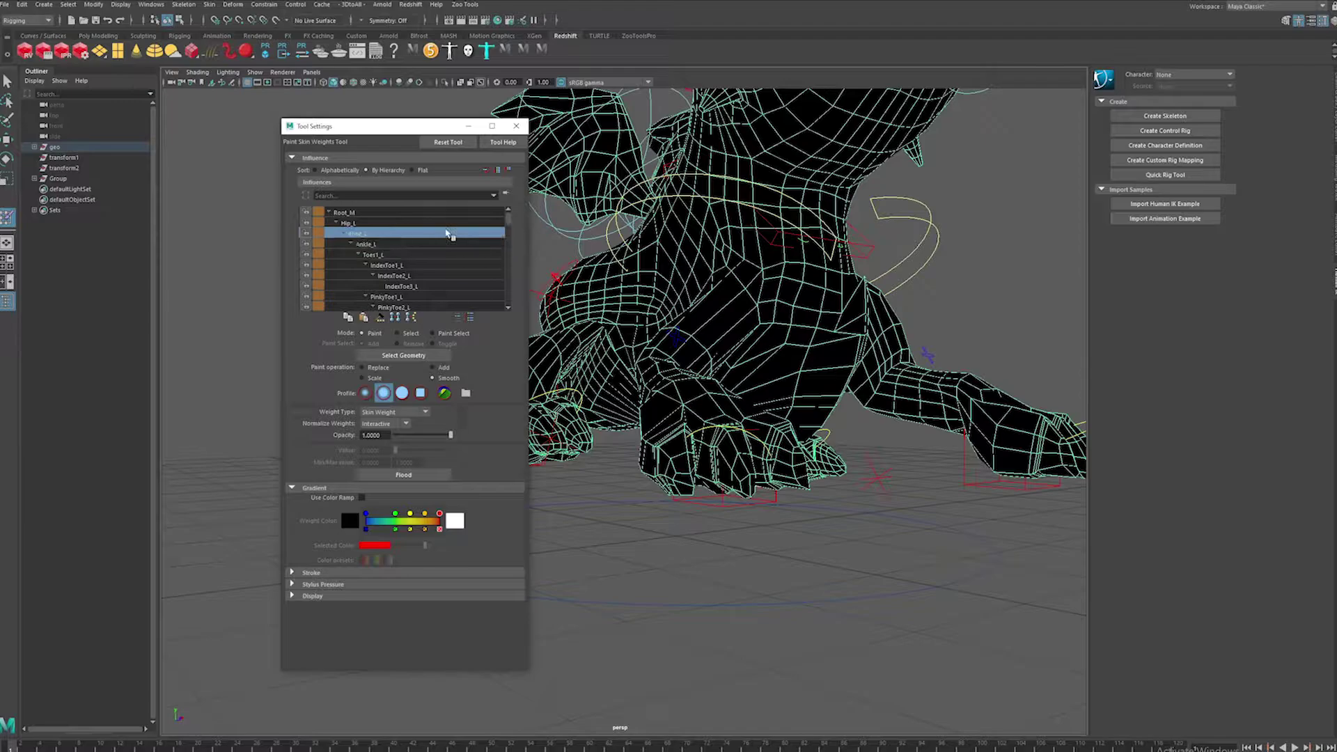
key("Down")
key("Down")
key("Down")
key("Down")
scroll(754, 323, "down", 5)
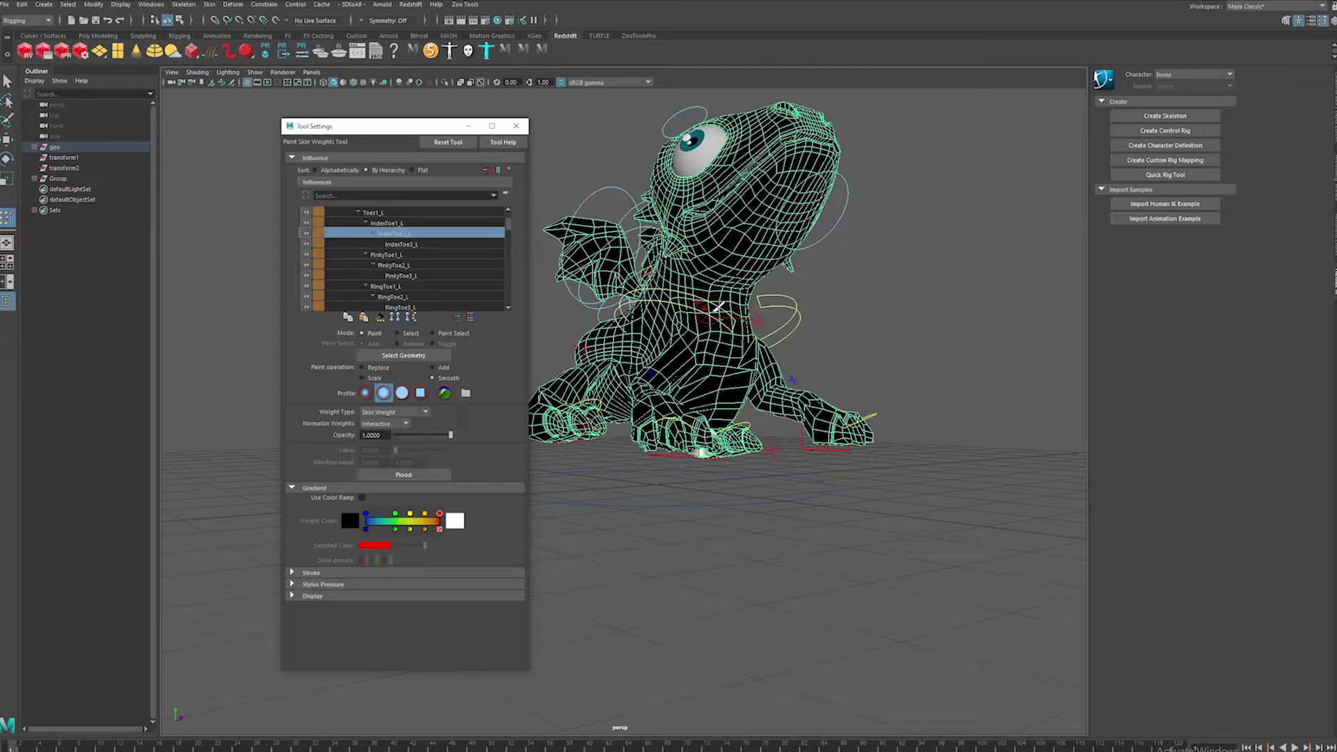
scroll(717, 307, "up", 5)
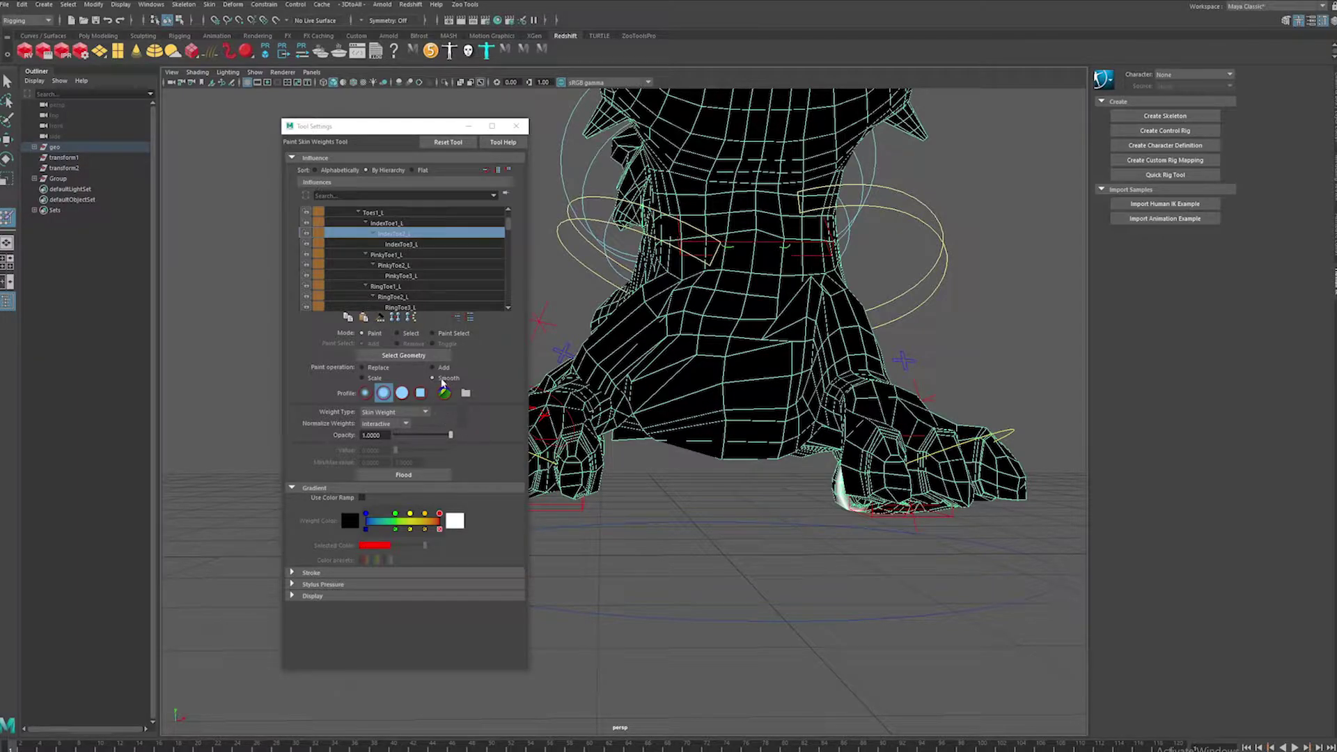
key("Down")
key("Down")
key("Down")
key("Down")
key("Down")
key("Down")
key("Down")
key("Down")
key("Down")
key("Down")
key("Down")
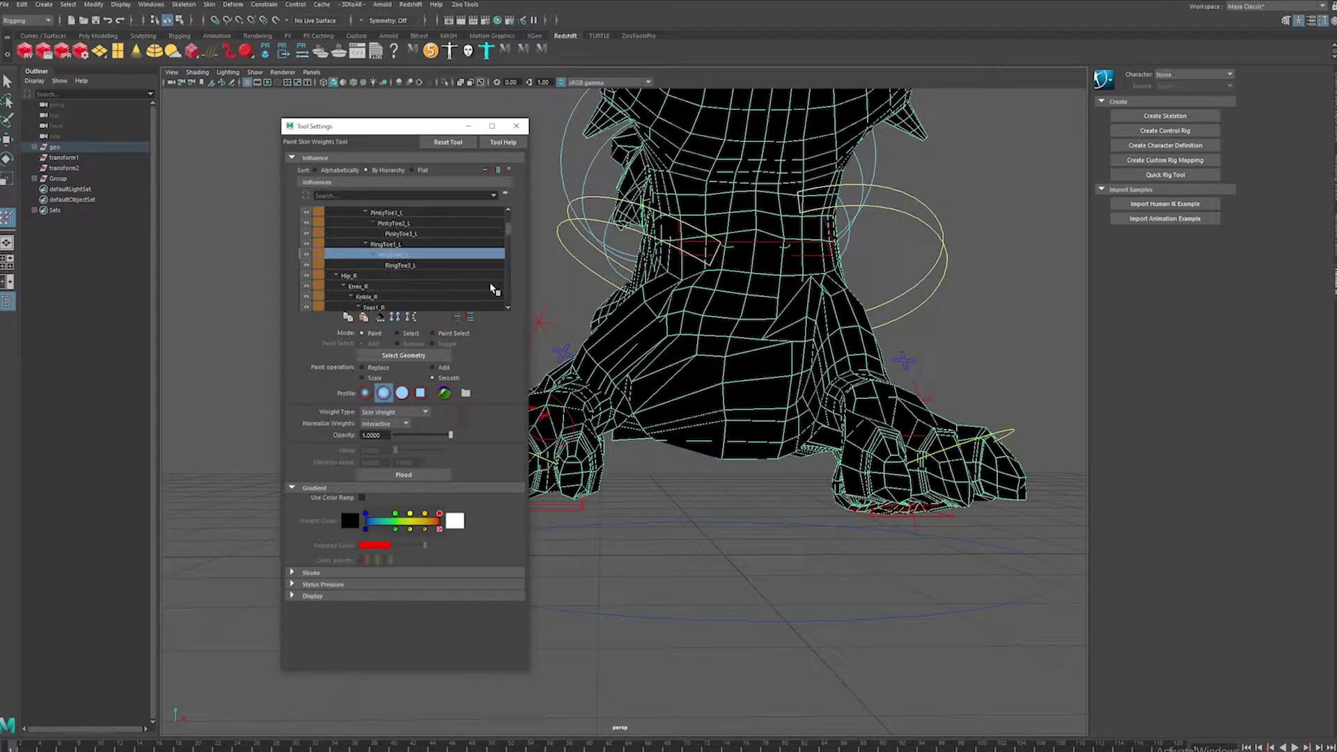
key("Down")
key("Down")
key("Down")
key("Down")
key("Down")
key("Down")
key("Down")
key("Down")
key("Down")
key("Down")
key("Down")
key("Down")
key("Down")
key("Down")
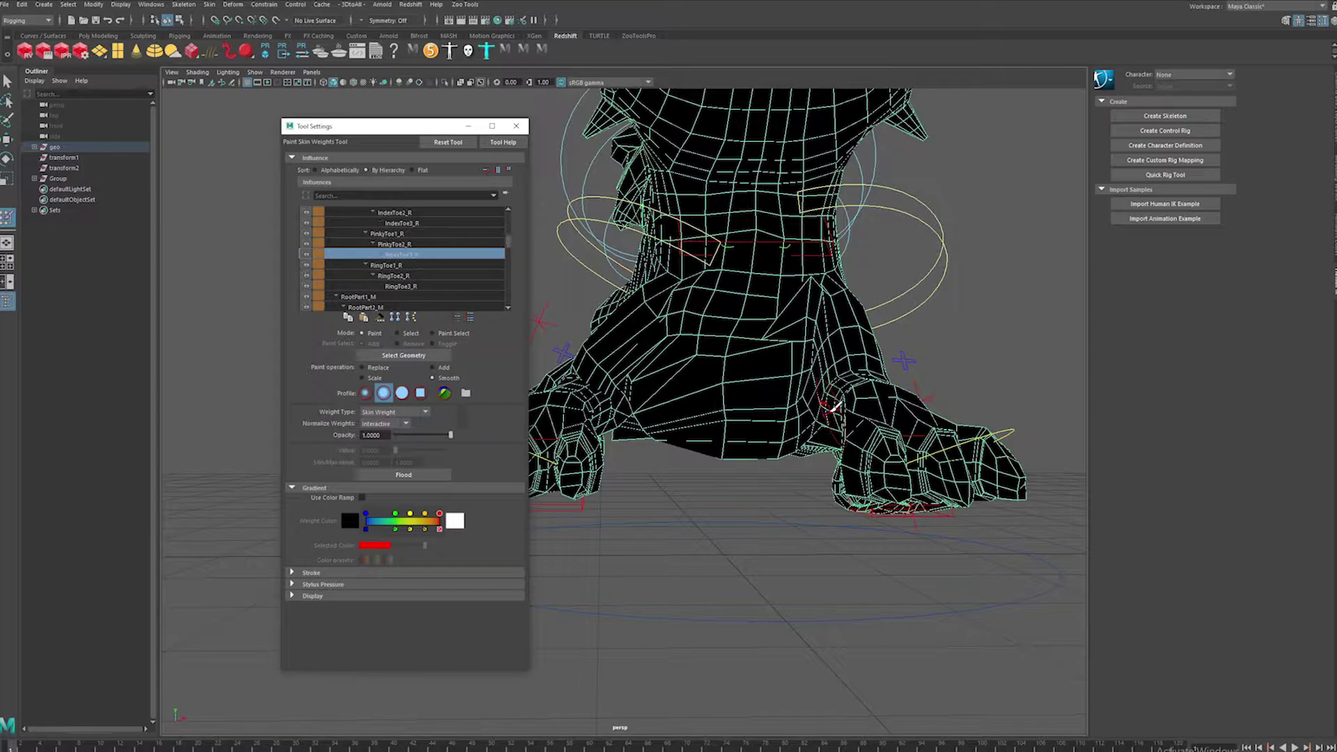
key("Down")
key("Down")
key("Down")
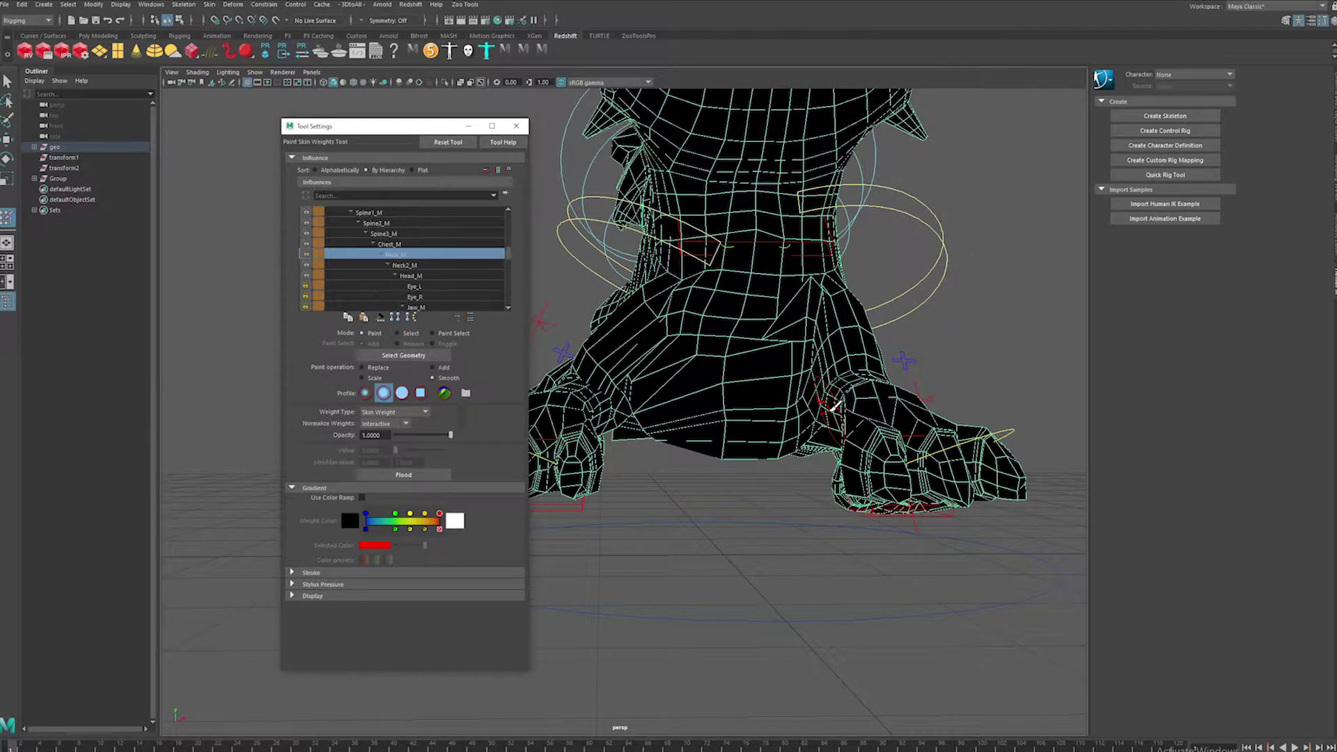
- Flood the Chest_M influence twice with the Smooth operation at opacity 1 to soften the chest weights
key("Up")
left_click_drag(762, 361, 848, 326, "alt")
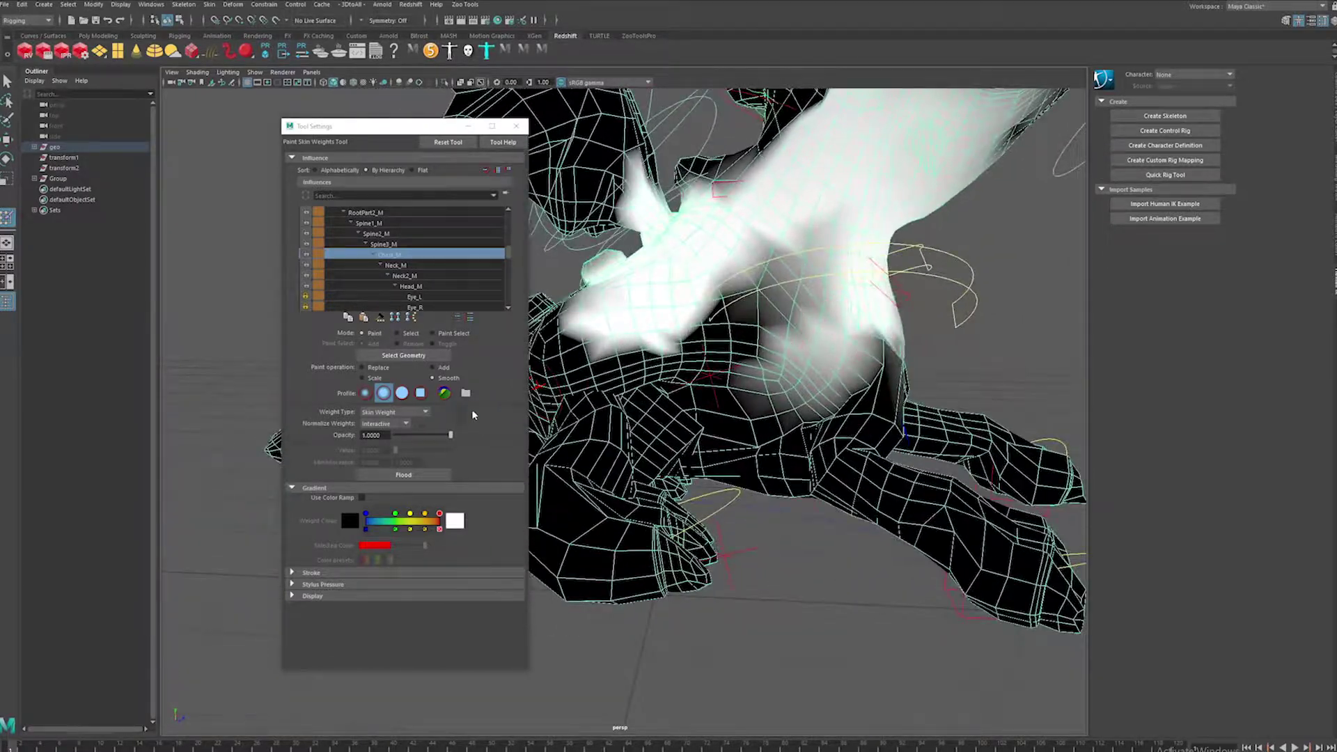
left_click(422, 479)
left_click(421, 479)
left_click_drag(894, 310, 869, 300, "alt")
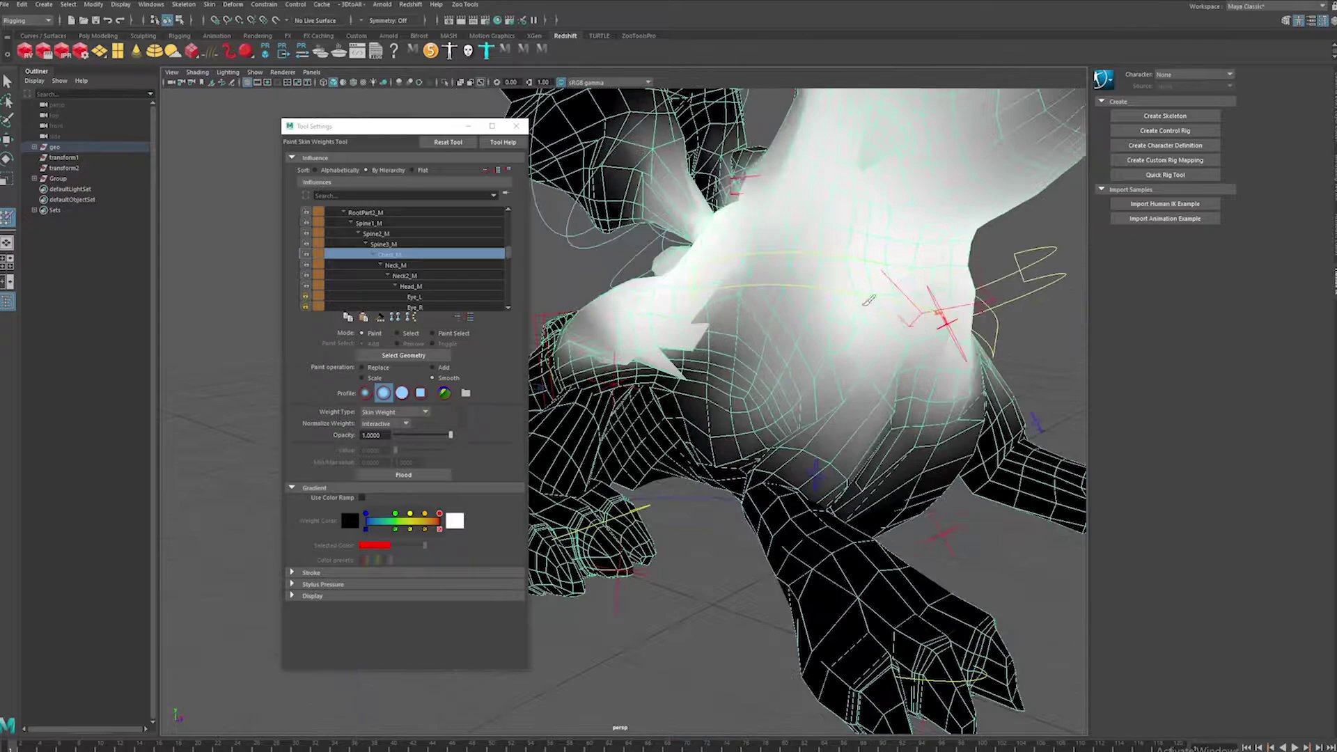
- Choose the Spine3_M influence and flood its weights with the Smooth operation
left_click(436, 266)
key("Down")
key("Up")
key("Up")
key("Up")
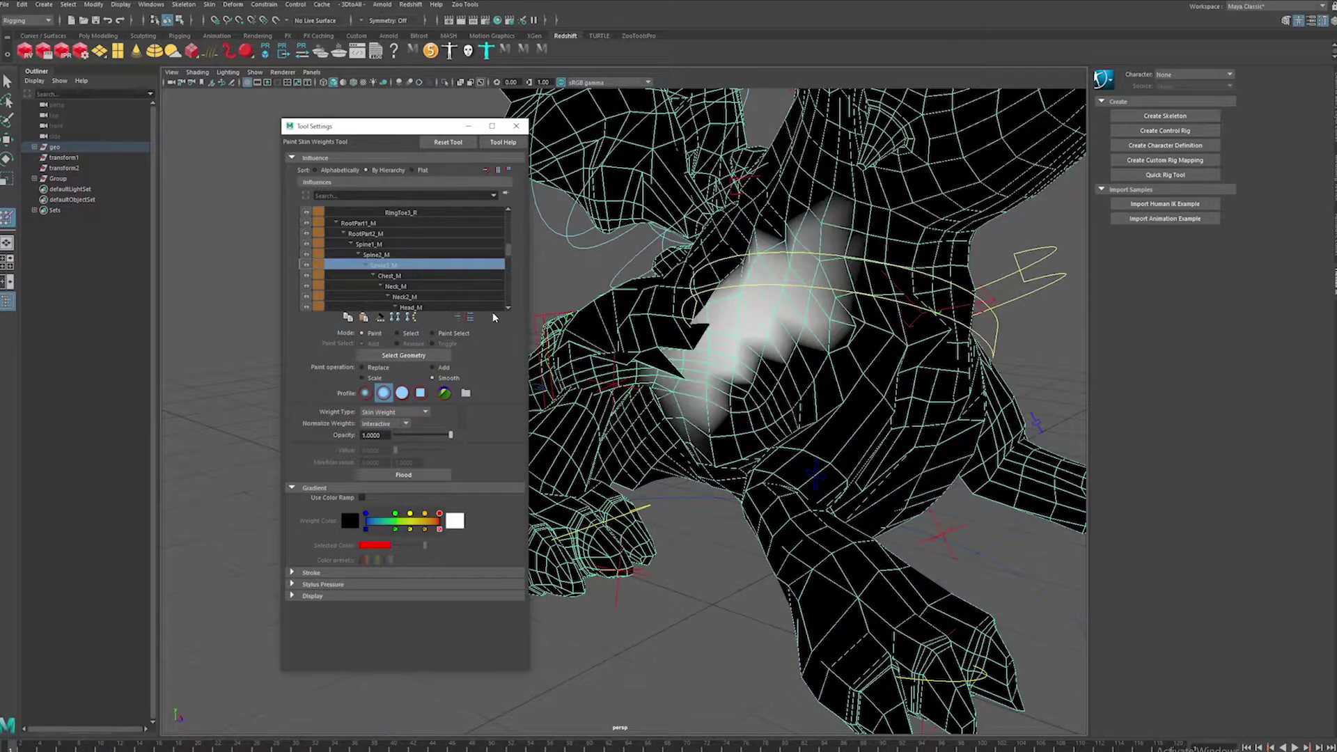
left_click(432, 476)
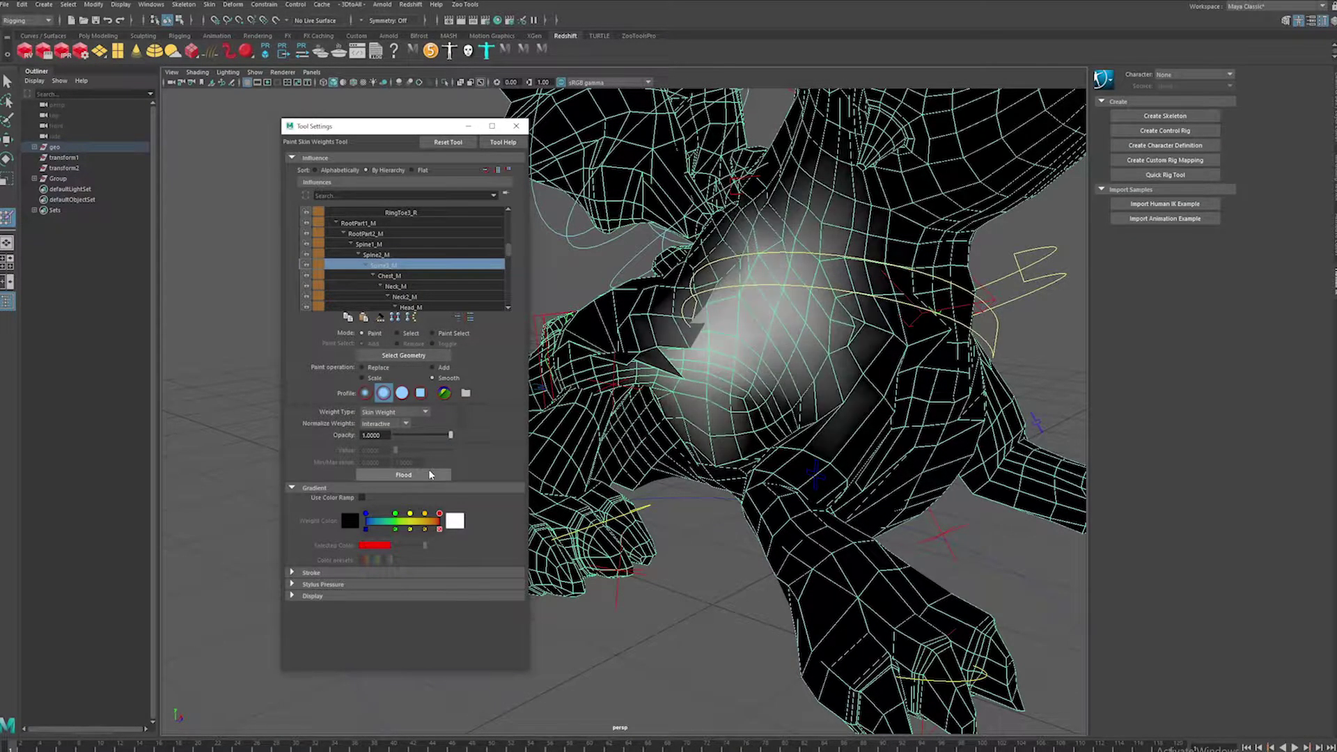
- Flood-smooth the weights of the Spine2_M and Spine1_M influences
key("Up")
left_click(431, 475)
key("Up")
left_click(430, 475)
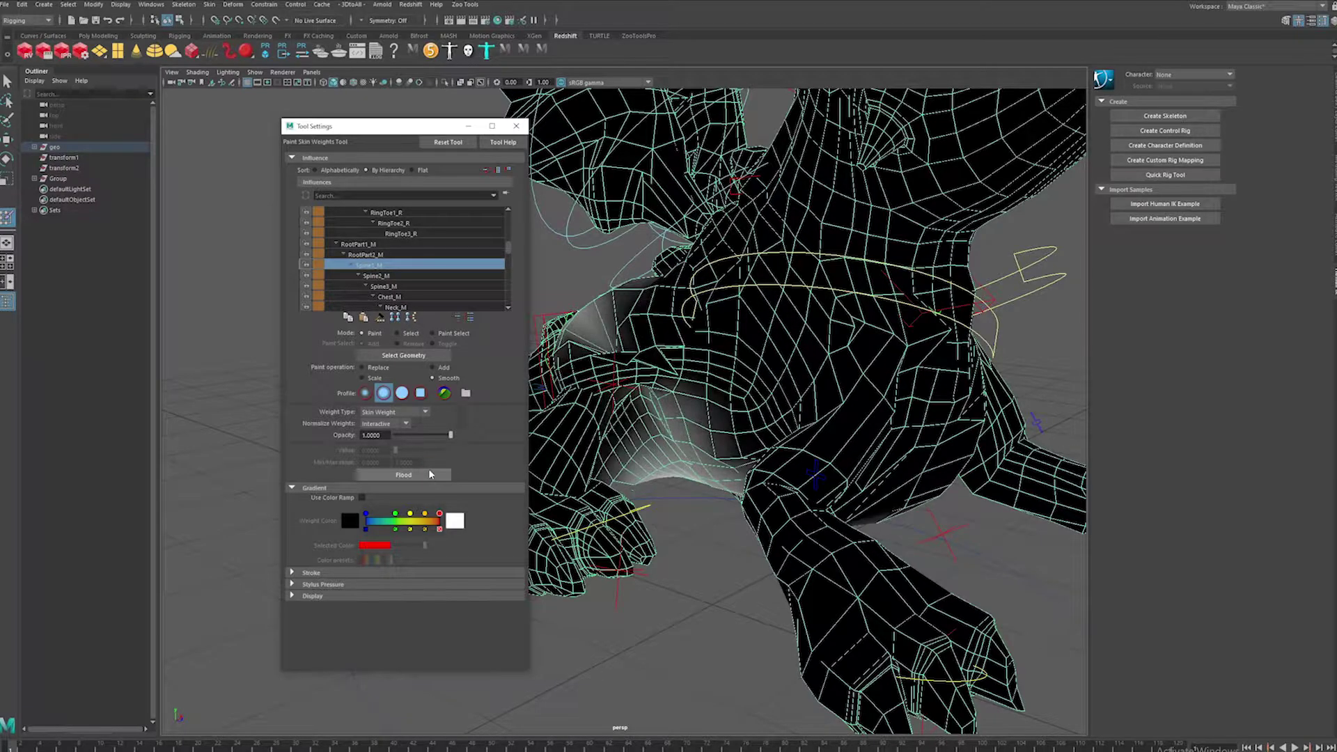
- Flood-smooth the weights of the RootPart2_M and RootPart1_M influences
key("Up")
left_click(431, 475)
key("Up")
left_click(430, 475)
- Try flood-smoothing the weights of the RingToe2_R and RingToe1_R influences
key("Up")
key("Up")
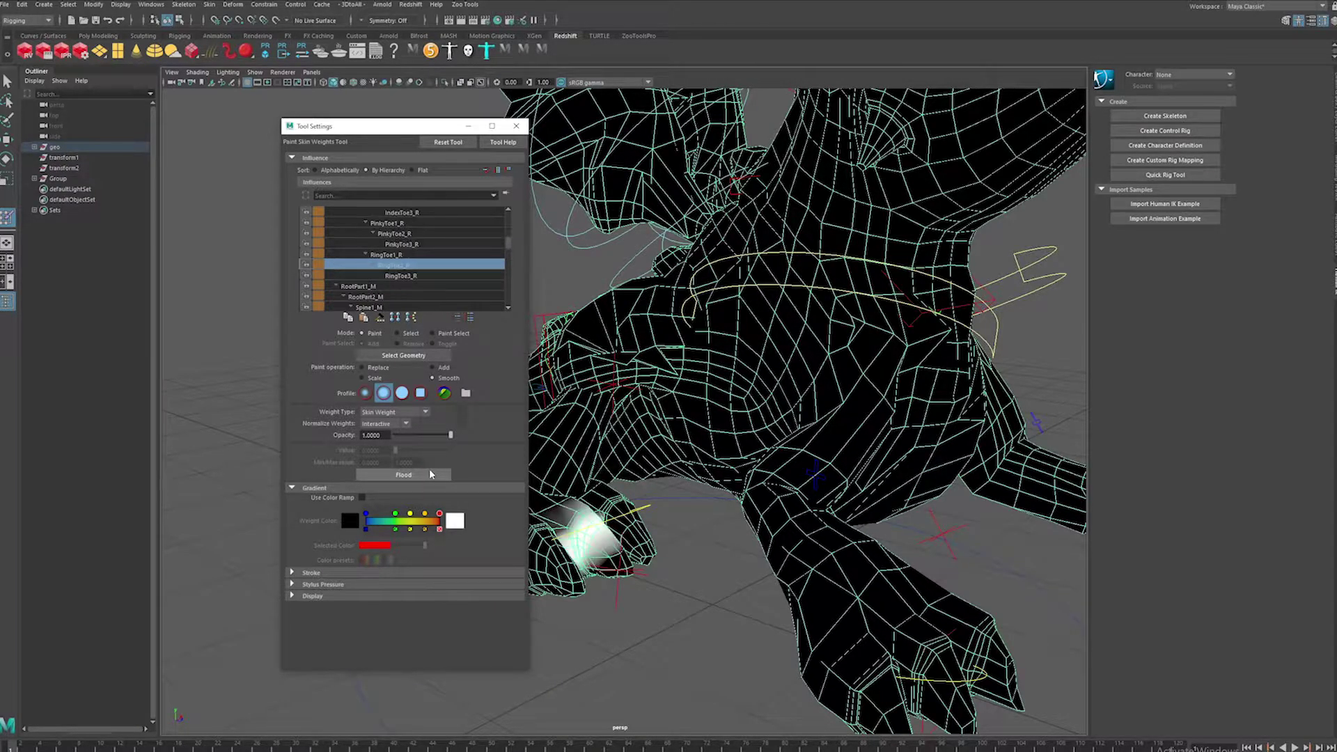
left_click(430, 475)
key("Up")
left_click(430, 474)
key("ctrl+z")
key("ctrl+z")
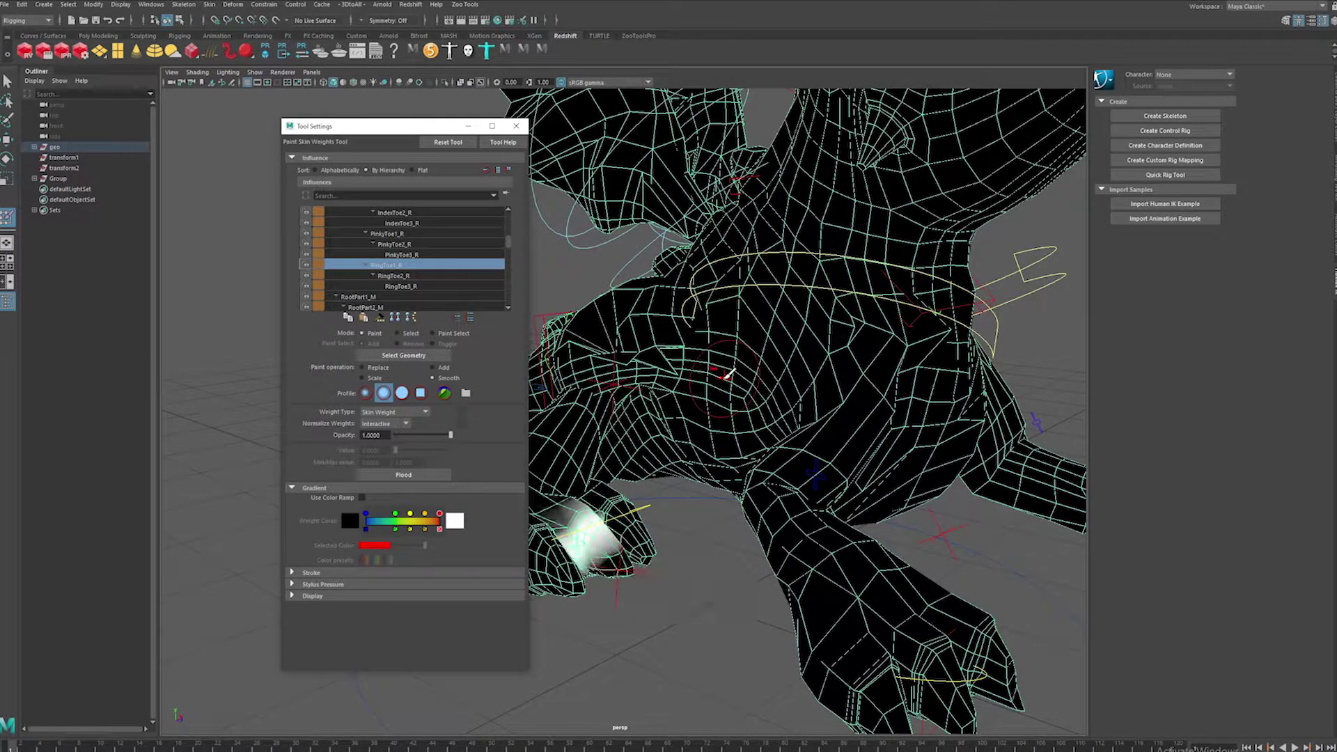
- Choose the Root_M influence and flood its hip and tail-base weights with the Smooth operation
left_click_drag(748, 339, 666, 337, "alt")
key("Up")
key("Up")
key("Up")
key("Up")
key("Up")
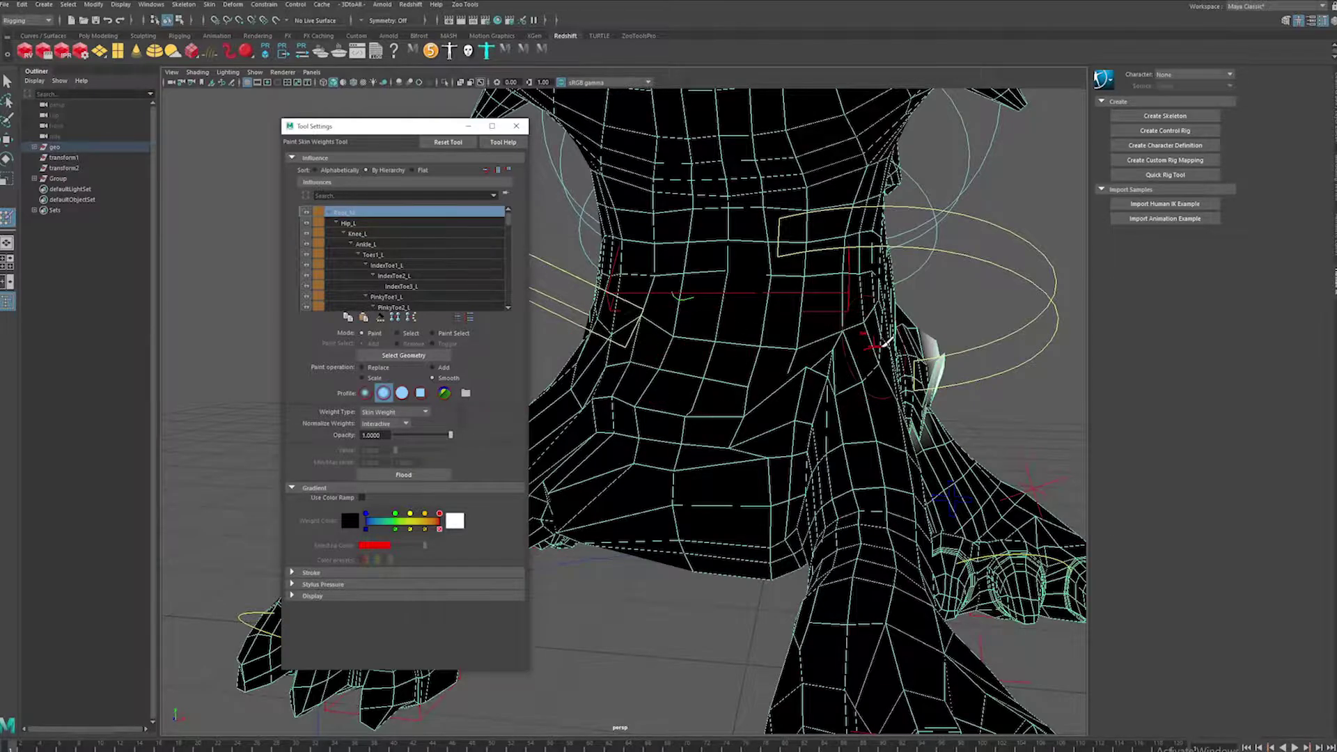
left_click_drag(876, 346, 703, 334, "alt")
left_click(410, 477)
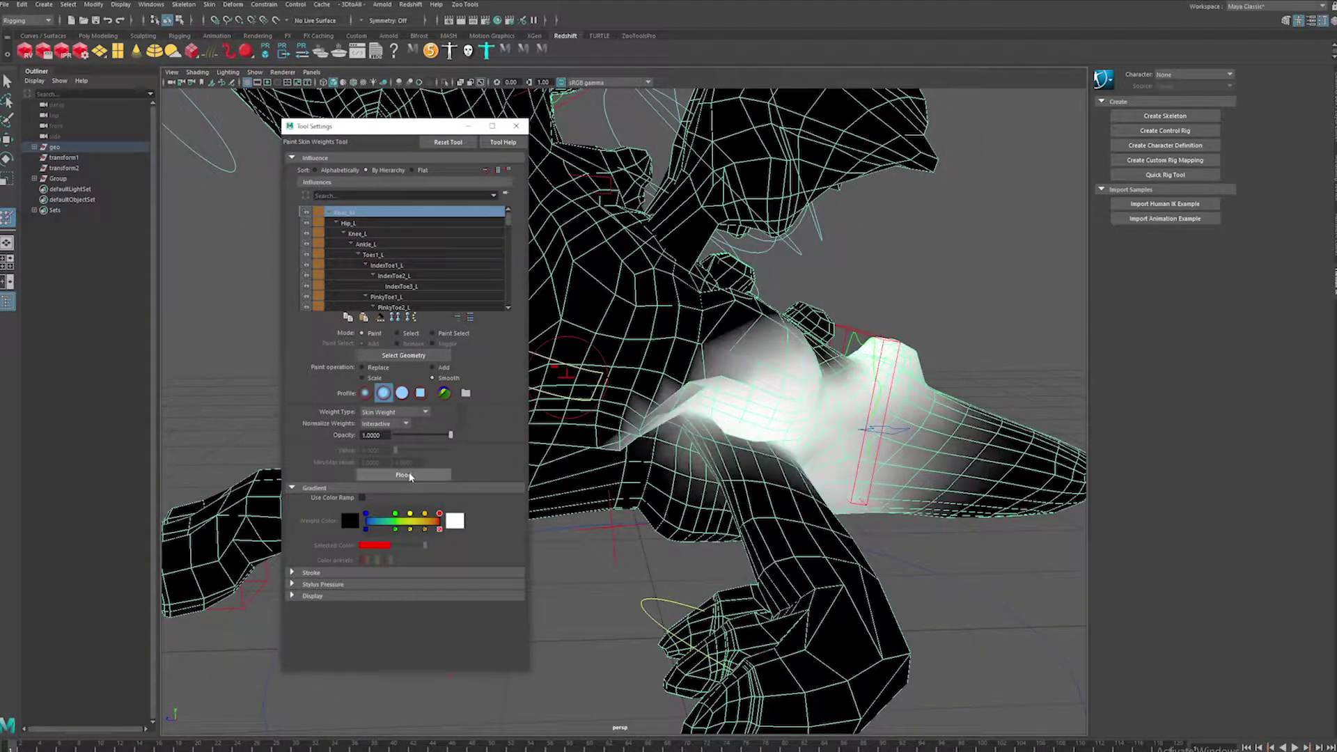
left_click(410, 476)
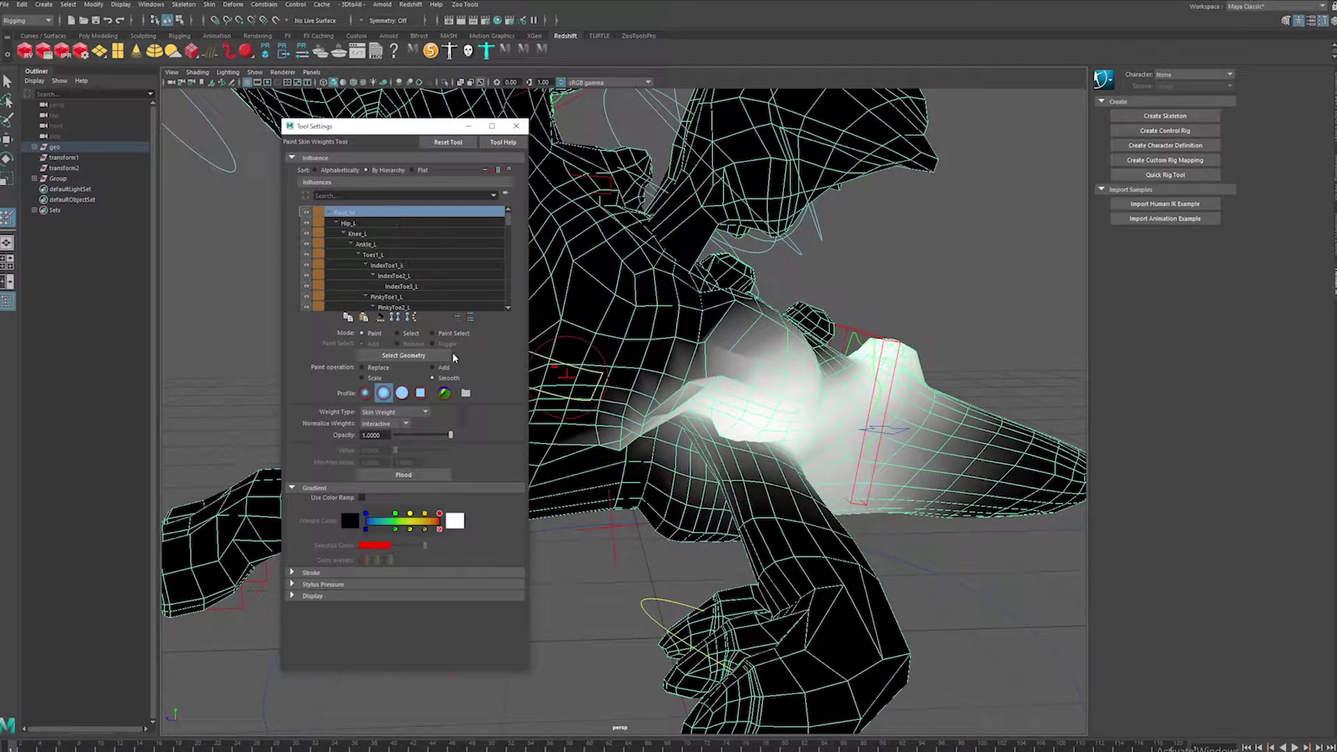
- Paint Root_M weights over the side of the hips using the Replace operation with value 1
key("Down")
key("Up")
mouse_move(636, 382)
left_mouse_down("alt")
mouse_move(739, 357)
mouse_move(559, 359)
left_mouse_up("alt")
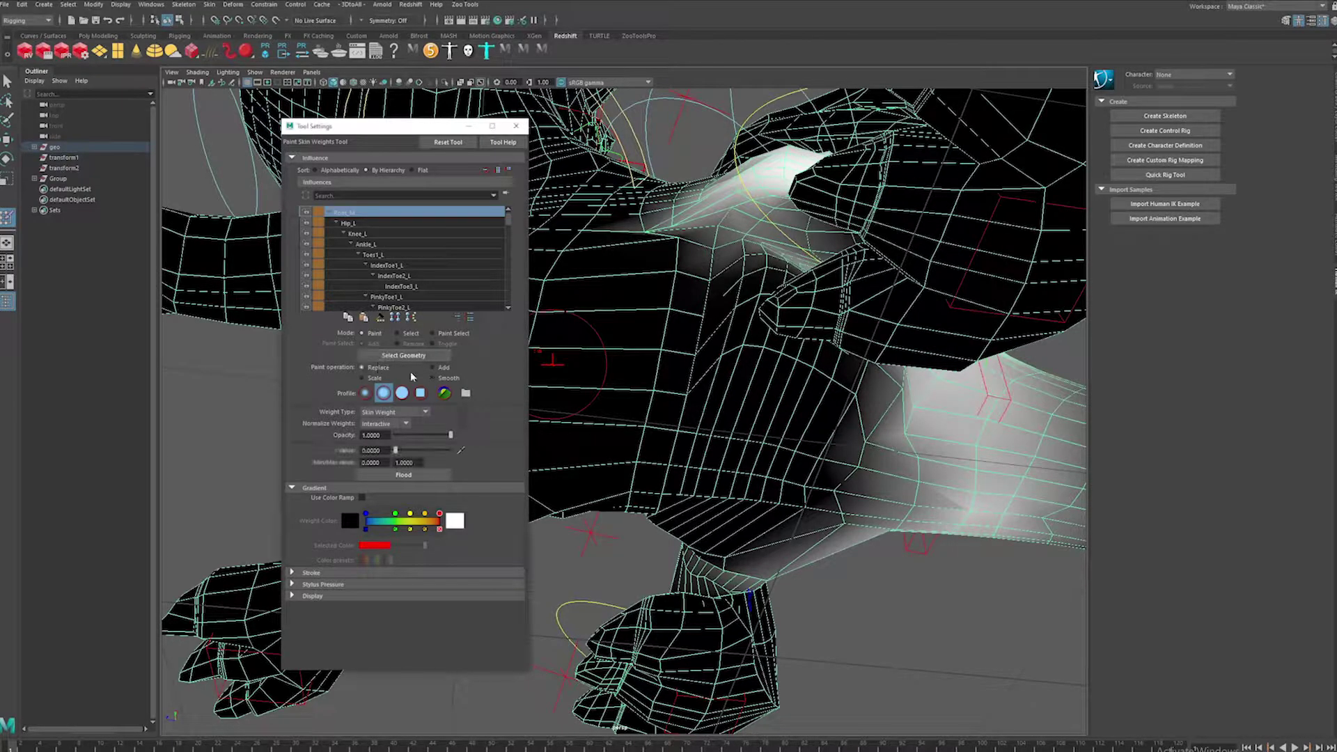
mouse_move(549, 424)
left_mouse_down("alt")
mouse_move(757, 361)
mouse_move(763, 441)
mouse_move(727, 334)
mouse_move(613, 336)
mouse_move(770, 388)
mouse_move(714, 396)
left_mouse_up("alt")
mouse_move(799, 390)
left_mouse_down("alt")
mouse_move(728, 298)
mouse_move(746, 457)
mouse_move(712, 454)
mouse_move(850, 323)
mouse_move(826, 369)
mouse_move(844, 463)
mouse_move(836, 421)
mouse_move(781, 477)
mouse_move(862, 405)
mouse_move(726, 424)
mouse_move(815, 354)
mouse_move(800, 391)
mouse_move(755, 348)
mouse_move(807, 369)
left_mouse_up("alt")
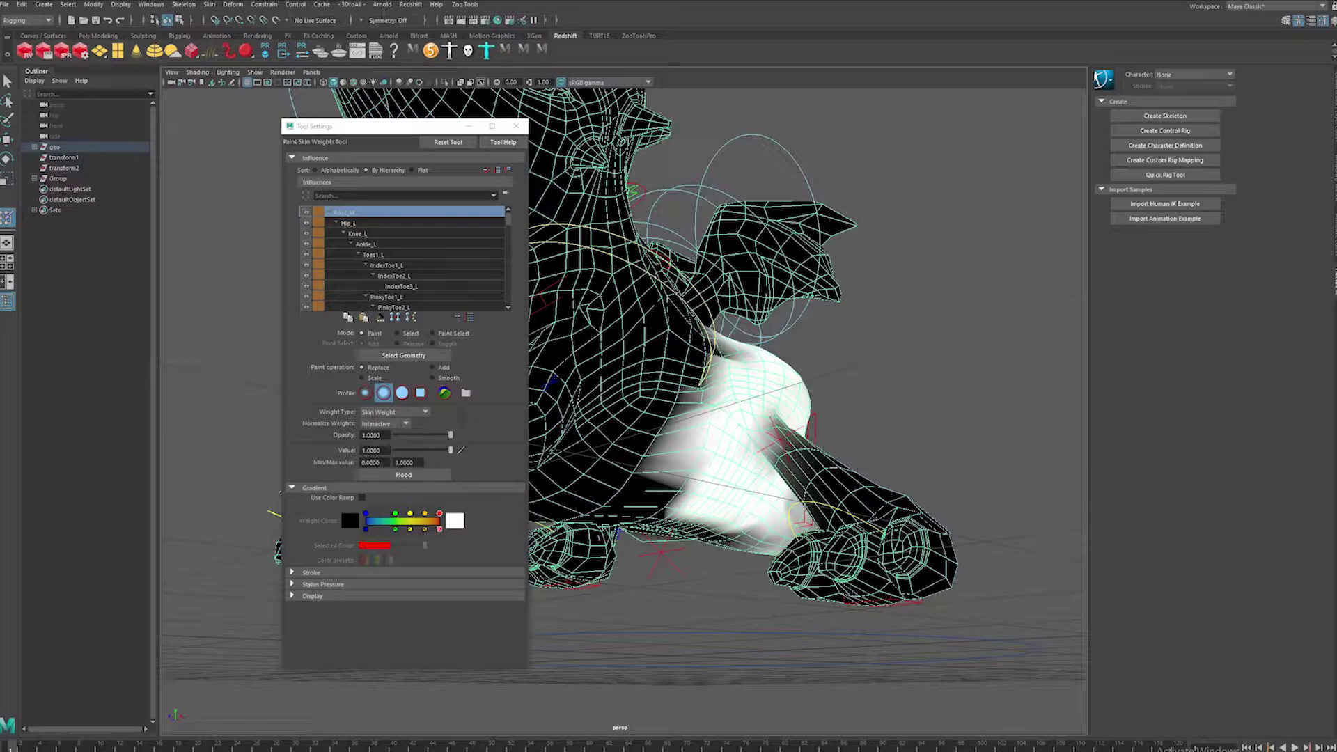
- Fill in the Root_M weights across the pelvis, underbelly and tail base with Replace at value 1
mouse_move(791, 412)
left_mouse_down("alt")
mouse_move(658, 421)
mouse_move(740, 406)
left_mouse_up("alt")
mouse_move(765, 467)
left_mouse_down("alt")
mouse_move(748, 462)
mouse_move(746, 507)
mouse_move(766, 458)
mouse_move(742, 471)
mouse_move(811, 399)
left_mouse_up("alt")
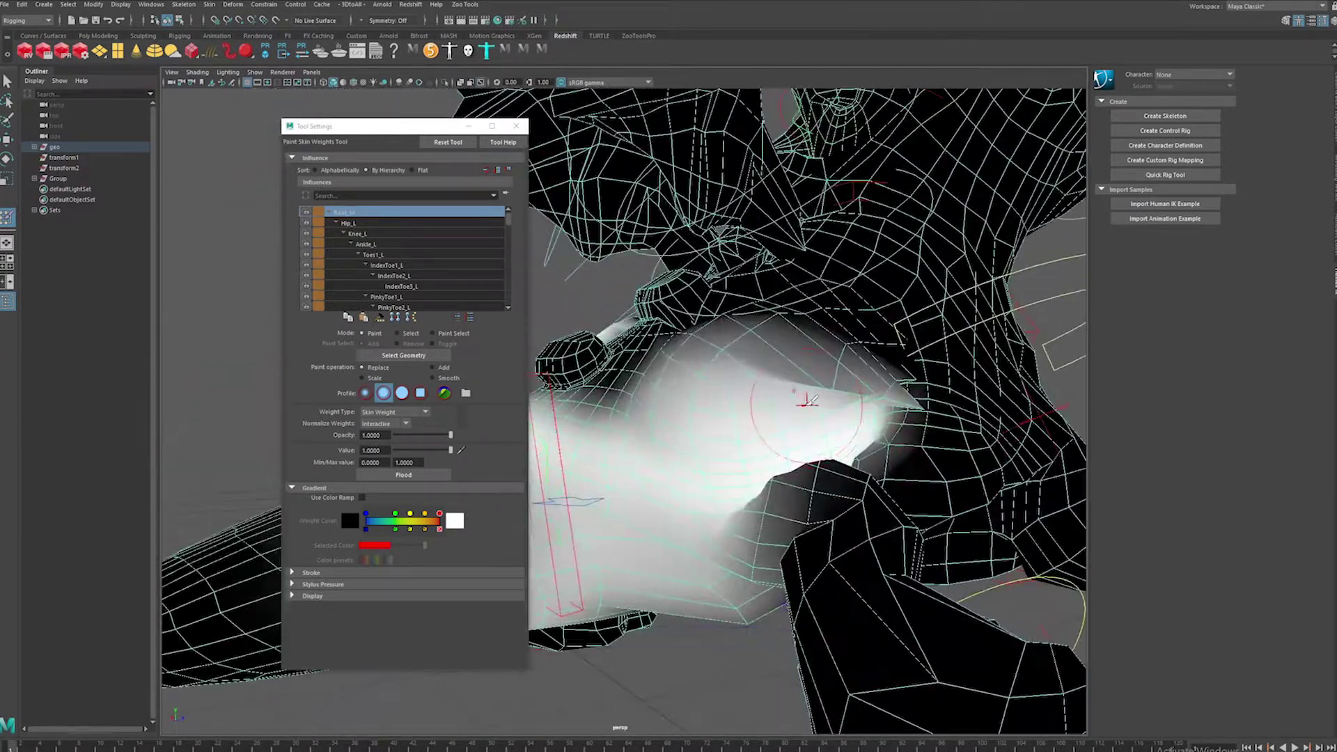
mouse_move(772, 344)
left_mouse_down("alt")
mouse_move(734, 392)
mouse_move(792, 408)
mouse_move(766, 425)
mouse_move(788, 413)
mouse_move(748, 397)
mouse_move(735, 359)
left_mouse_up("alt")
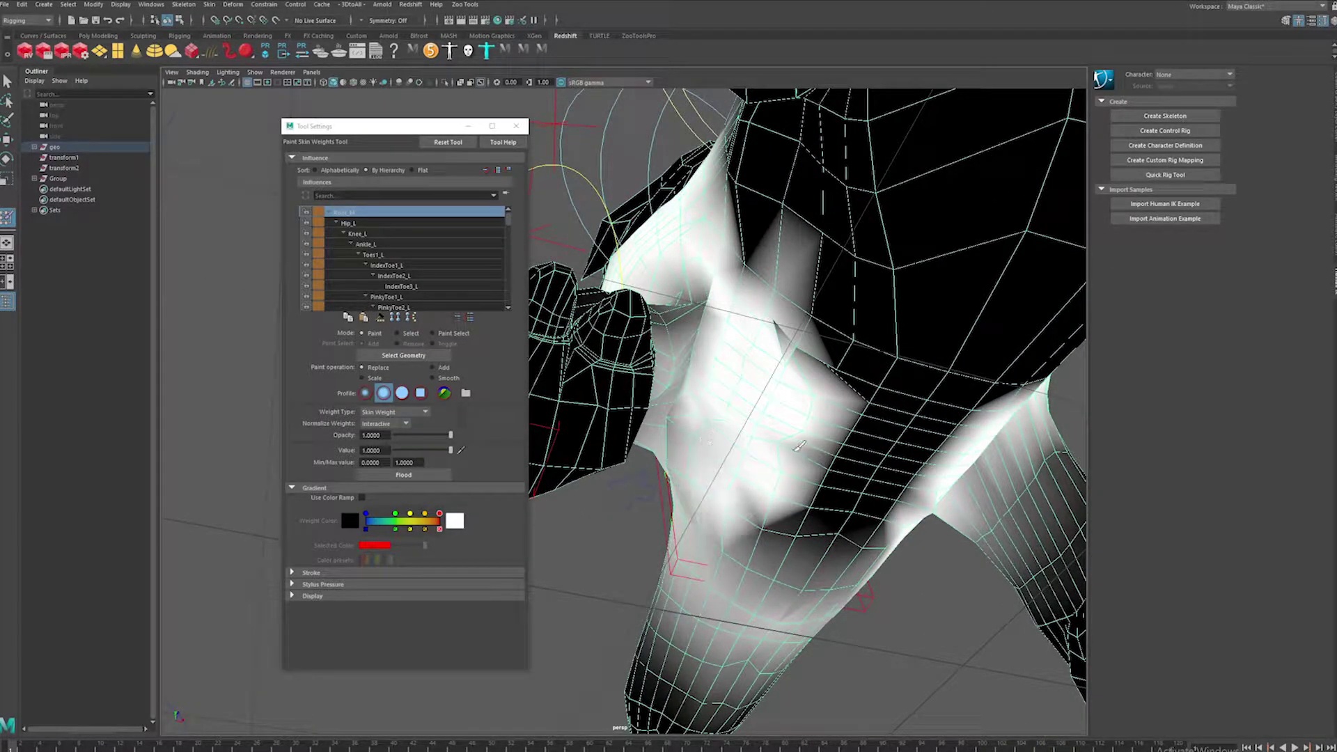
left_click_drag(799, 446, 820, 506, "alt")
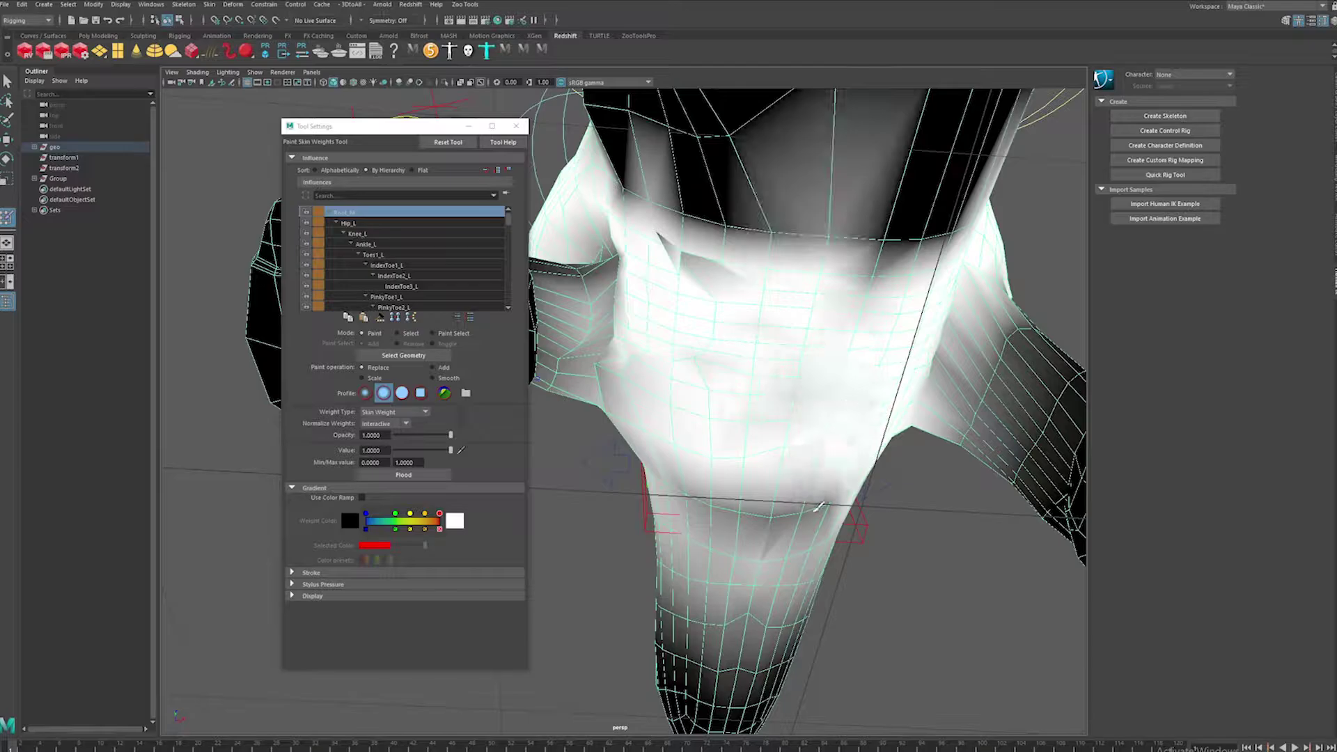
left_click_drag(800, 299, 787, 371, "alt")
mouse_move(732, 487)
left_mouse_down("alt")
mouse_move(821, 516)
mouse_move(783, 493)
mouse_move(797, 391)
mouse_move(808, 439)
mouse_move(808, 409)
mouse_move(796, 432)
mouse_move(758, 411)
mouse_move(787, 422)
left_mouse_up("alt")
mouse_move(787, 421)
middle_mouse_down("alt")
mouse_move(811, 431)
mouse_move(928, 419)
middle_mouse_up("alt")
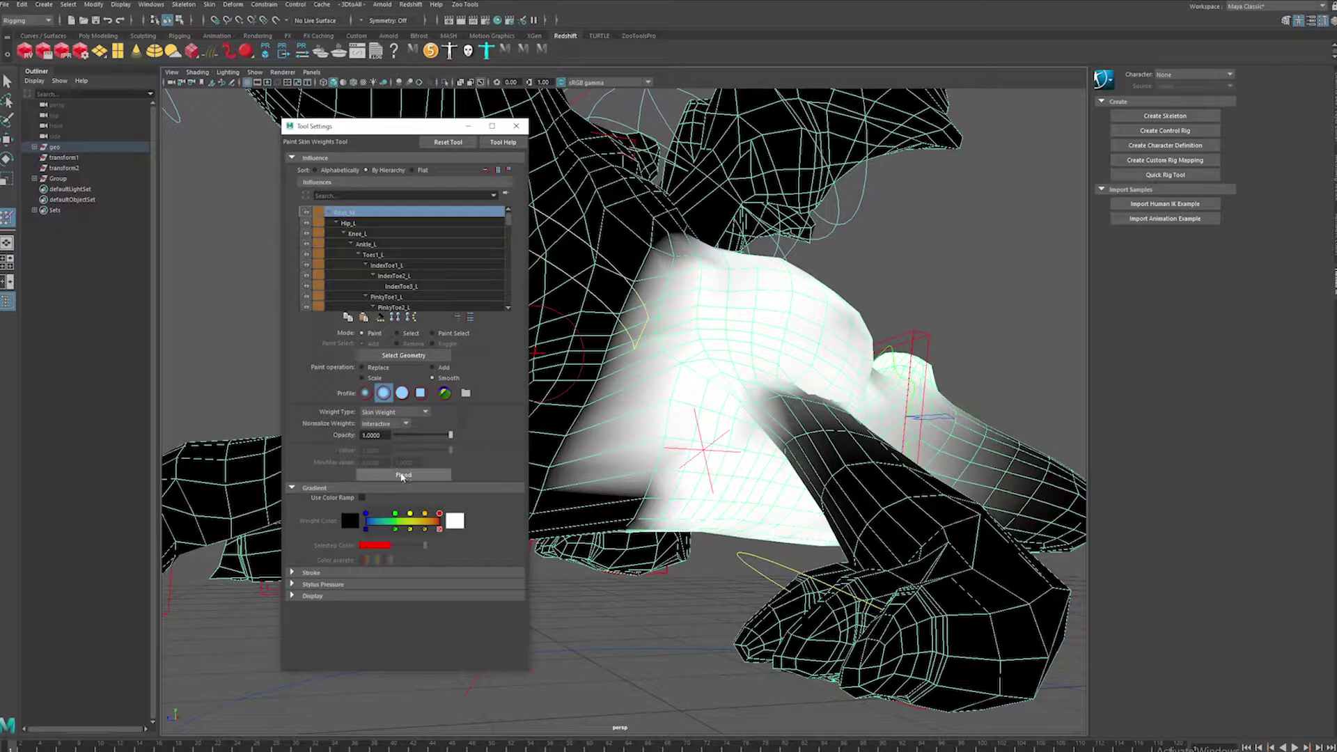
- Flood the repainted Root_M weights with the Smooth operation to blend them into the torso
left_click(403, 475)
mouse_move(696, 418)
left_mouse_down("alt")
mouse_move(784, 385)
mouse_move(742, 371)
mouse_move(778, 358)
left_mouse_up("alt")
scroll(711, 383, "down", 5)
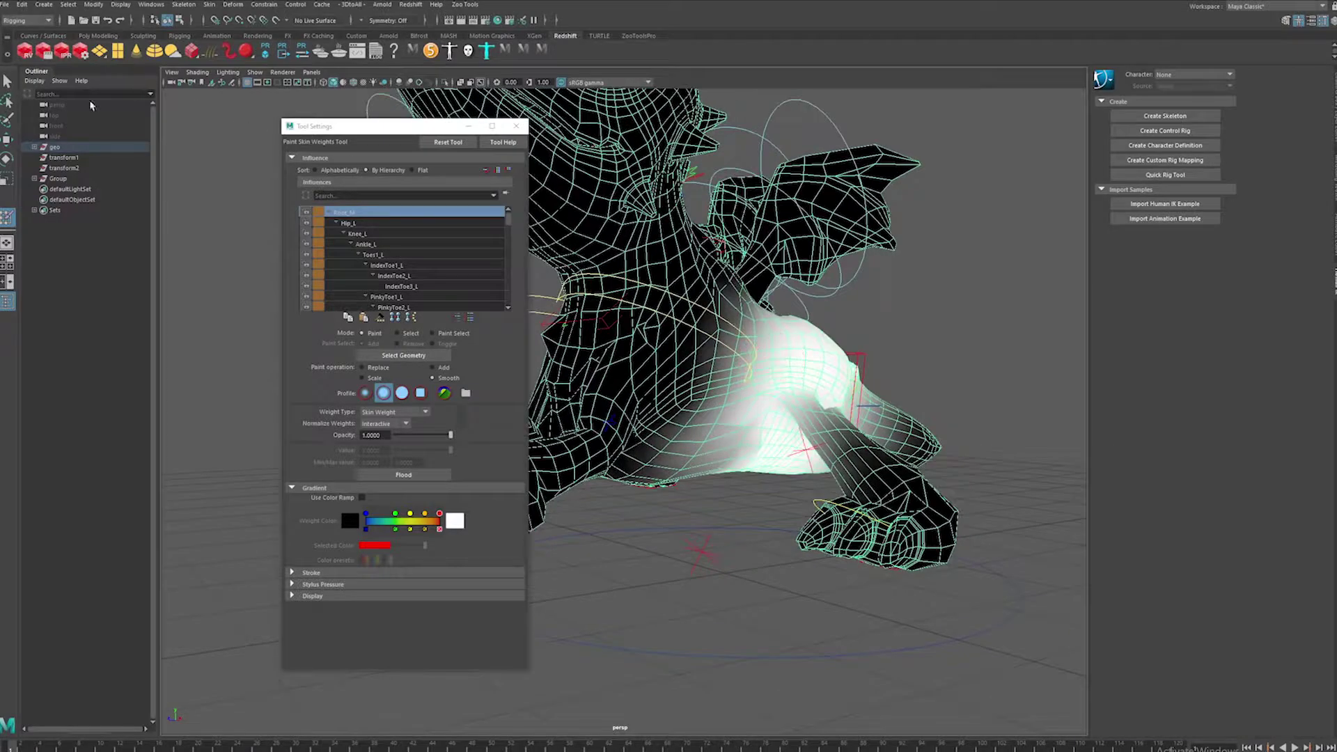
- Leave weight painting and test-move a control near the hind foot to try out the hip deformation
left_click(5, 85)
mouse_move(738, 480)
left_mouse_down("alt")
mouse_move(786, 463)
mouse_move(782, 423)
left_mouse_up("alt")
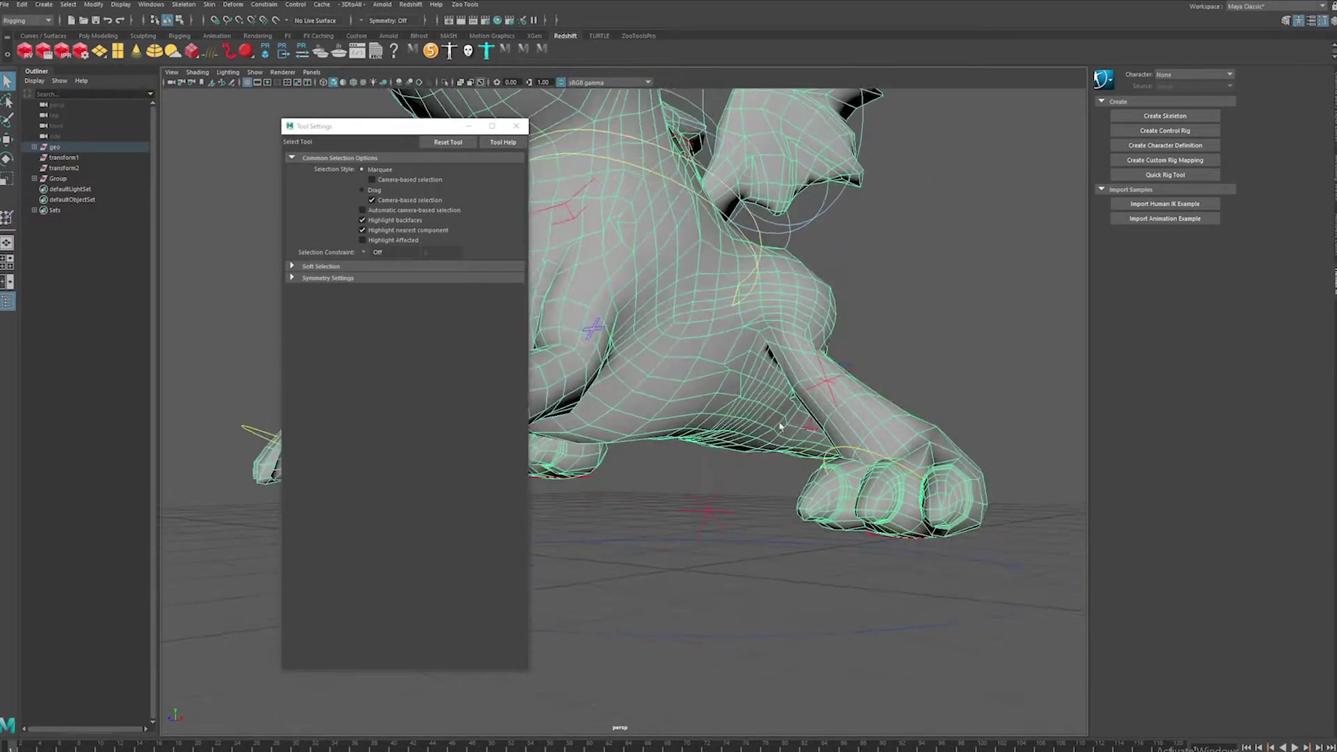
middle_click_drag(896, 523, 857, 474, "alt")
left_click(833, 485)
key("w")
left_click_drag(781, 472, 793, 367, "alt")
left_click_drag(686, 432, 710, 368)
key("ctrl+z")
key("ctrl+z")
- Select the control of one front foot and move it up beside the chest to stretch the front leg
left_click_drag(728, 296, 952, 437, "alt")
left_click_drag(953, 437, 772, 409, "alt")
left_click_drag(681, 334, 767, 462, "alt")
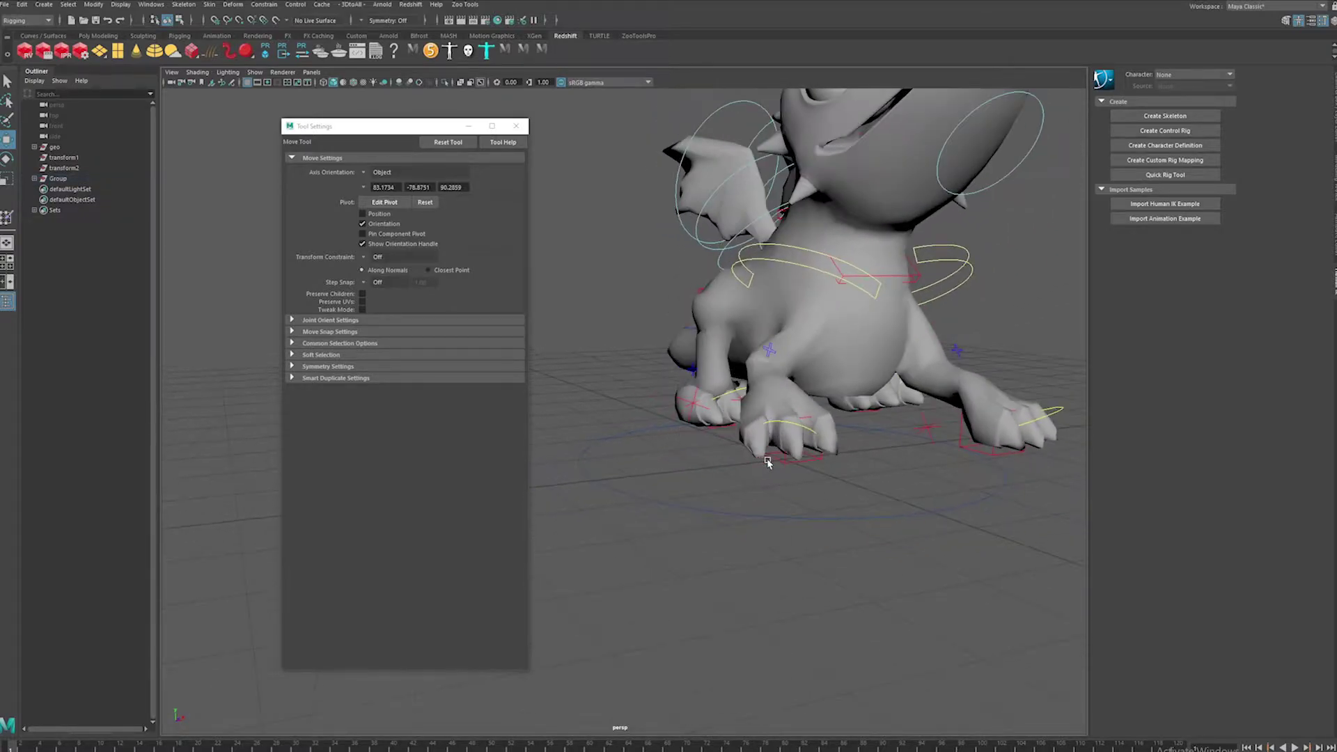
left_click(818, 466)
scroll(818, 466, "down", 1)
scroll(870, 464, "up", 2)
left_click(880, 464)
scroll(887, 477, "up", 1)
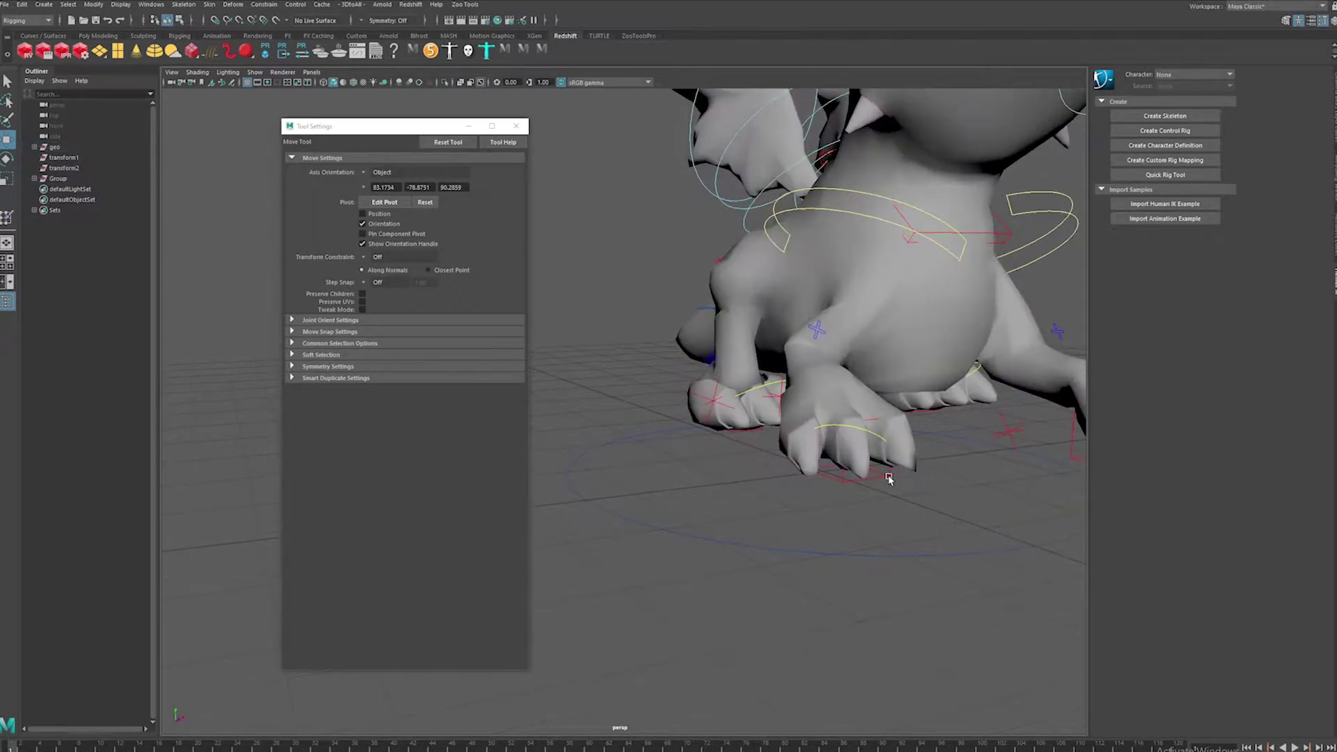
left_click_drag(890, 481, 827, 445, "alt")
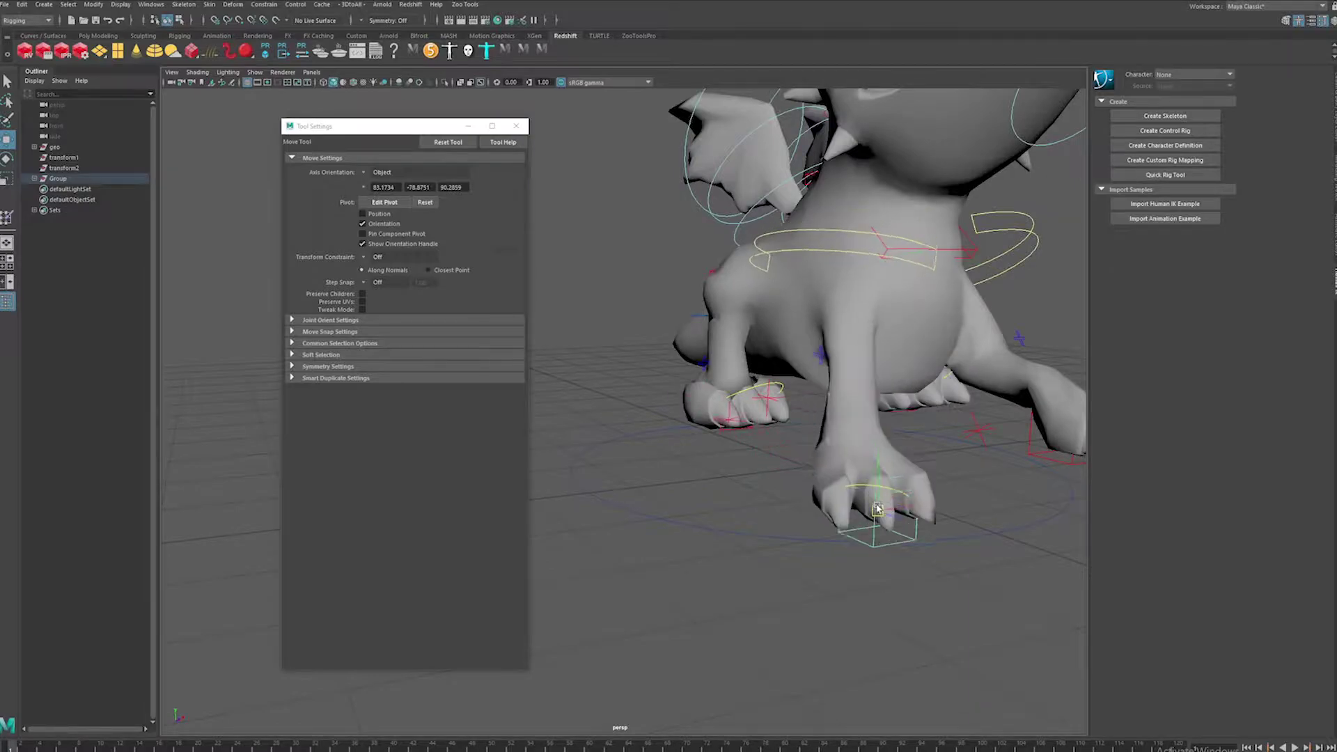
left_click_drag(877, 508, 791, 290)
- Raise the opposite front foot with its control so both front legs are lifted off the ground
scroll(828, 277, "down", 2)
scroll(791, 289, "up", 2)
middle_click_drag(791, 290, 901, 317, "alt")
left_click_drag(901, 316, 879, 434, "alt")
left_click(914, 433)
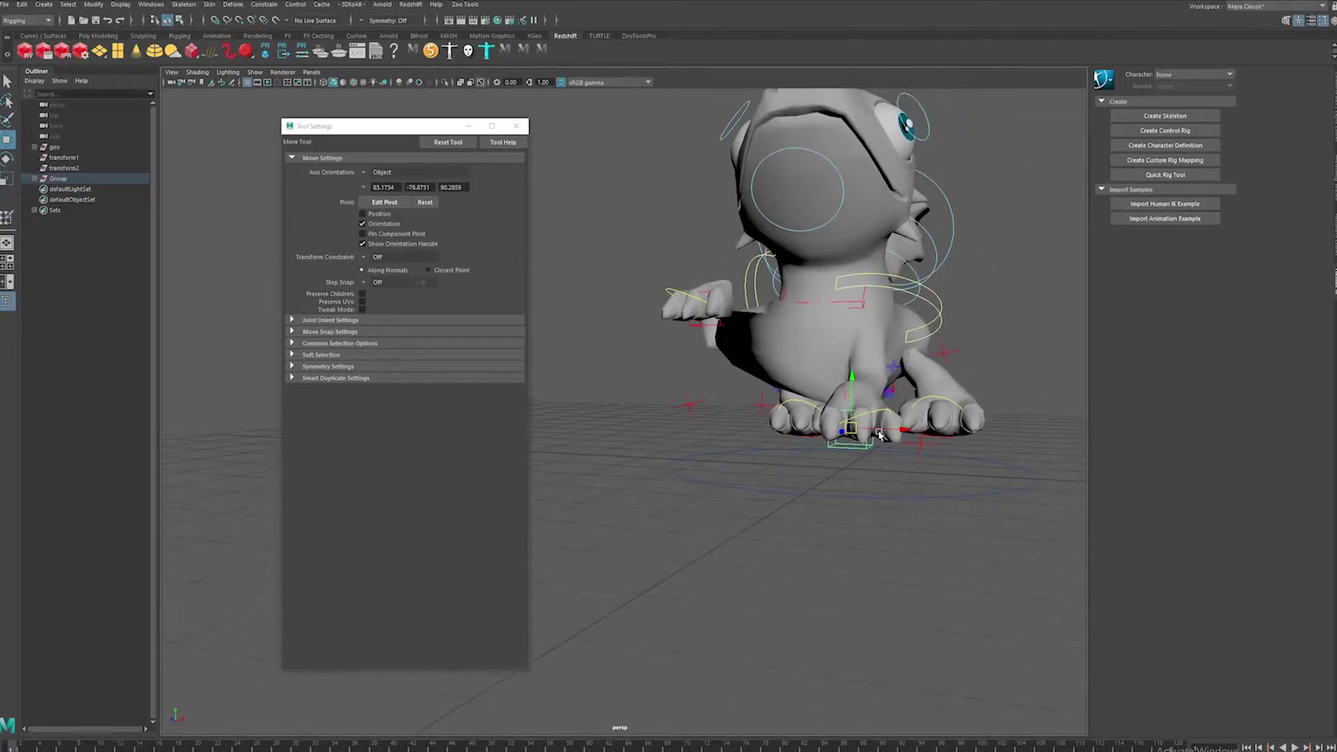
left_click_drag(941, 275, 745, 322, "alt")
- Select the dragon mesh and activate the Paint Skin Weights tool to work on the stretched chest
left_click(937, 316)
left_click_drag(937, 318, 943, 374, "alt")
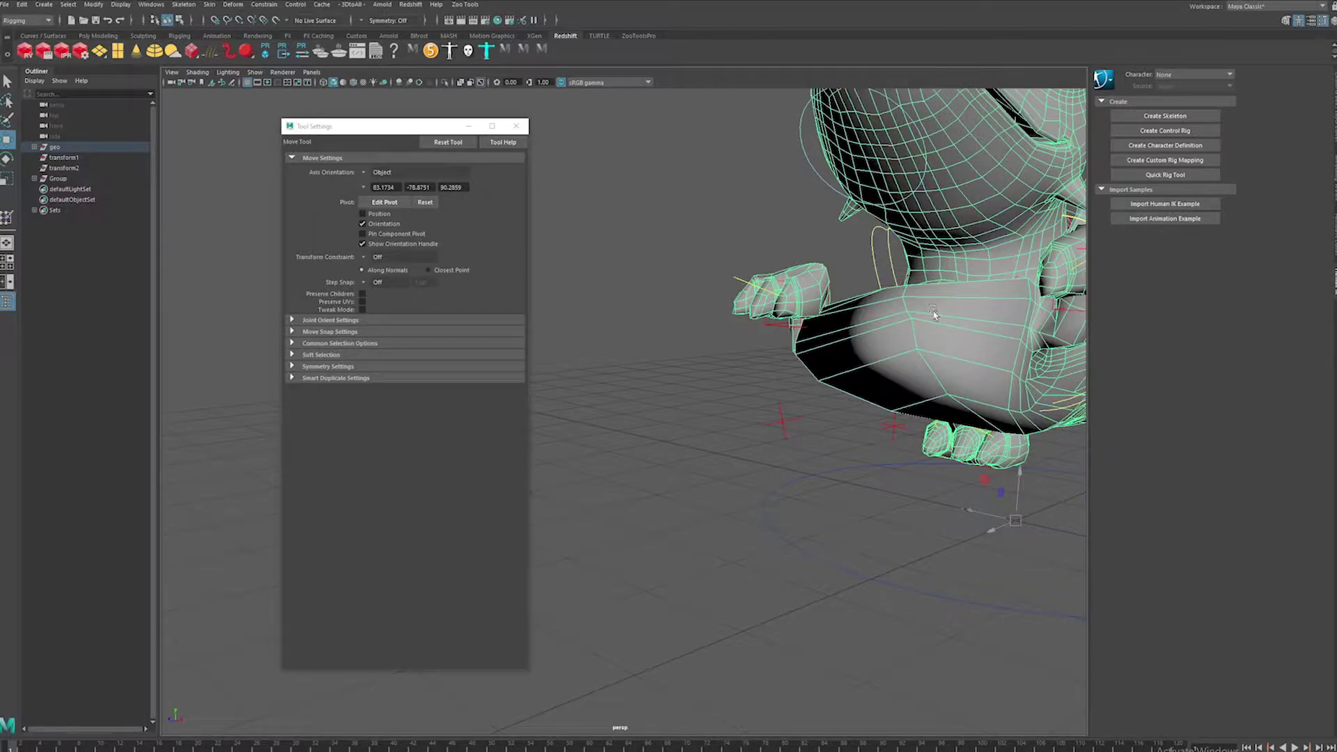
left_click_drag(939, 346, 823, 354, "alt")
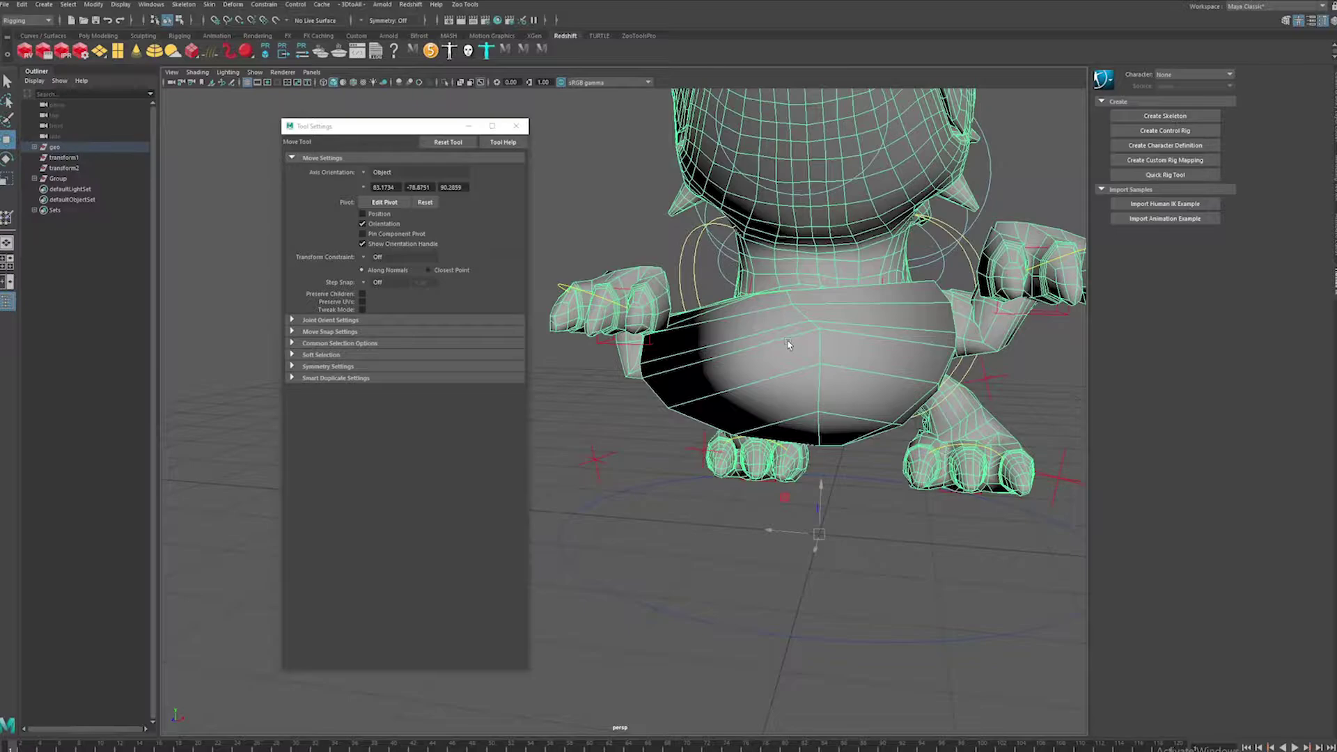
key("y")
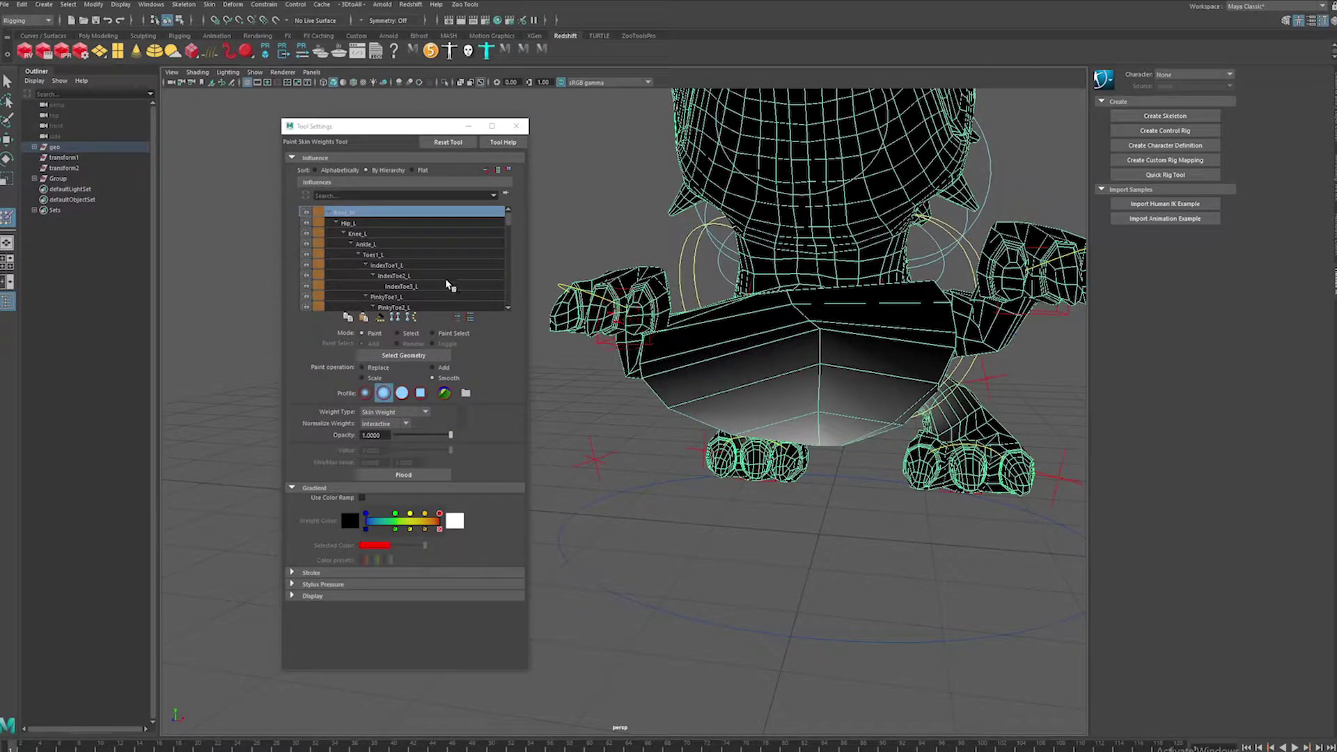
- Step through the joint influences from Knee_L down to the chest joint between Spine3_M and Neck_M
left_click(414, 232)
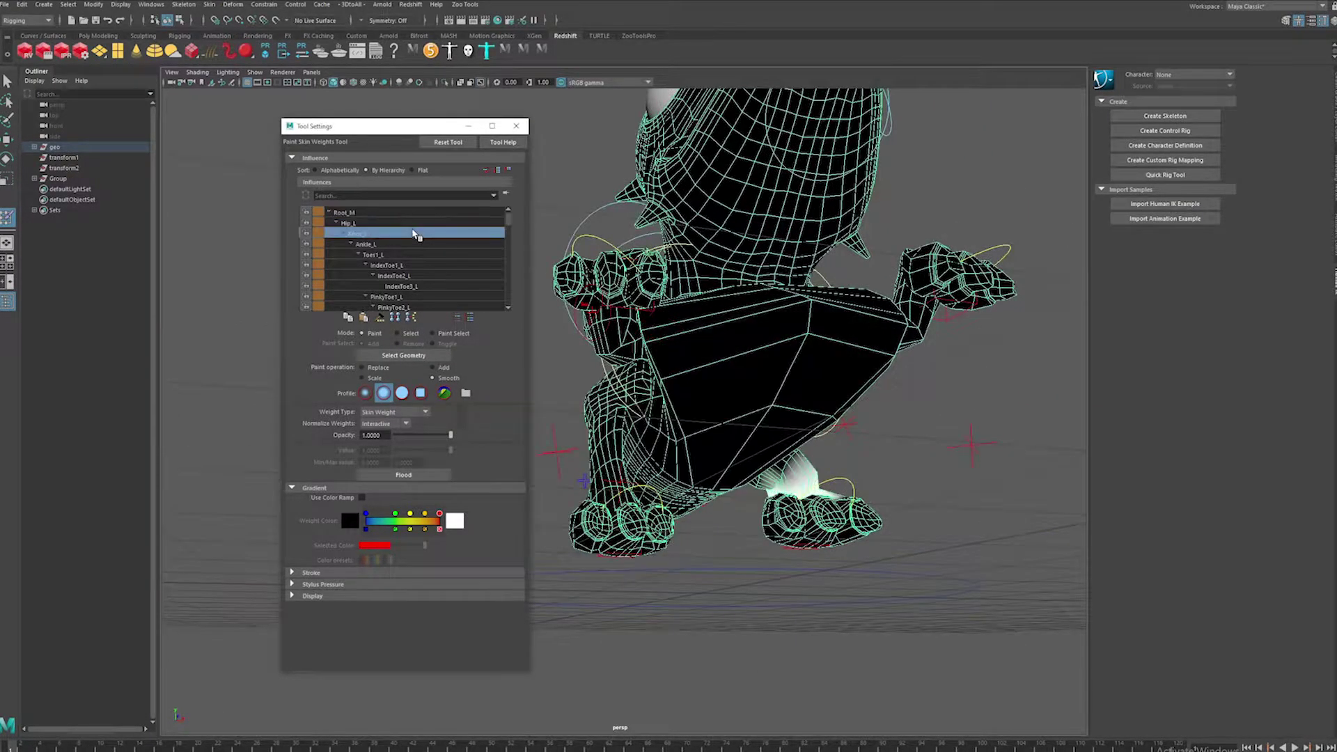
key("Down")
key("Down")
key("Down")
key("Down")
key("Down")
key("Down")
key("Down")
key("Down")
key("Down")
key("Down")
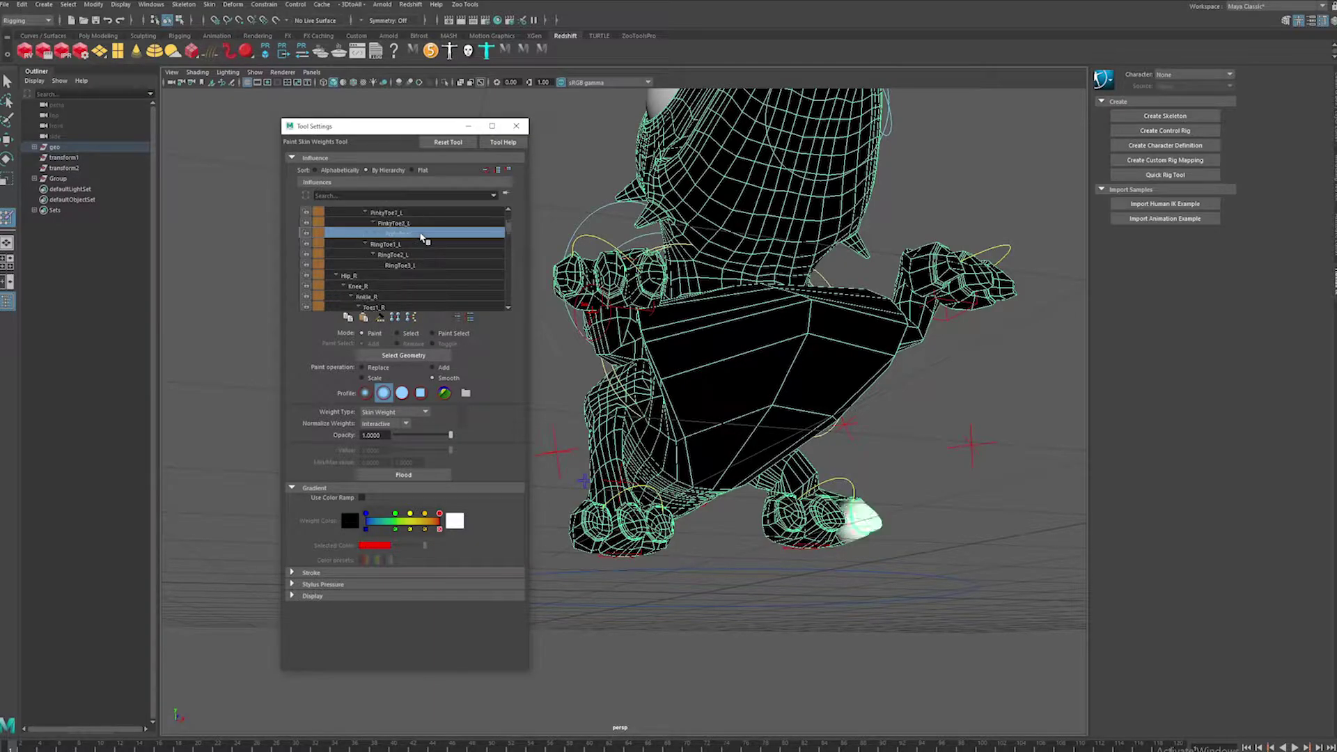
key("Down")
key("Down")
key("Down")
key("Down")
key("Down")
key("Down")
key("Down")
key("Down")
key("Down")
key("Down")
key("Down")
key("Down")
key("Down")
key("Down")
key("Down")
key("Down")
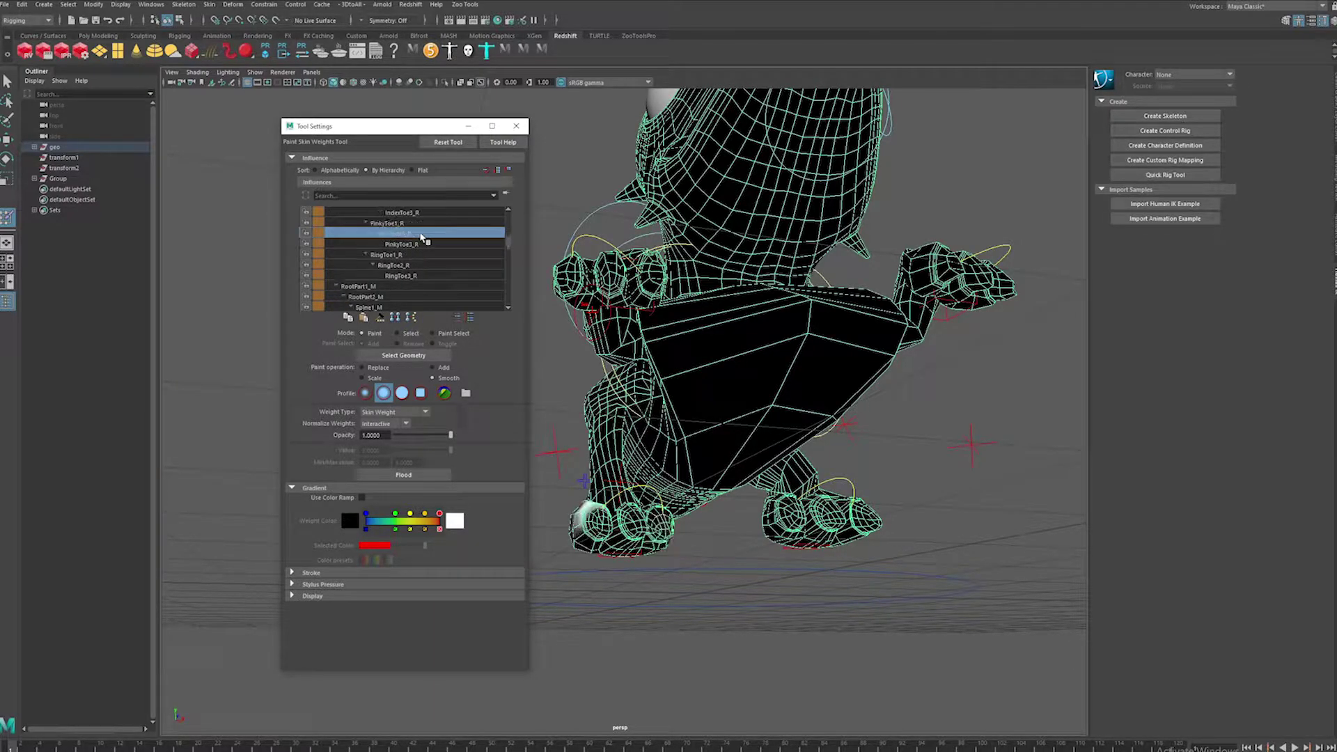
key("Down")
key("Down")
key("Down")
key("Down")
key("Down")
key("Down")
key("Down")
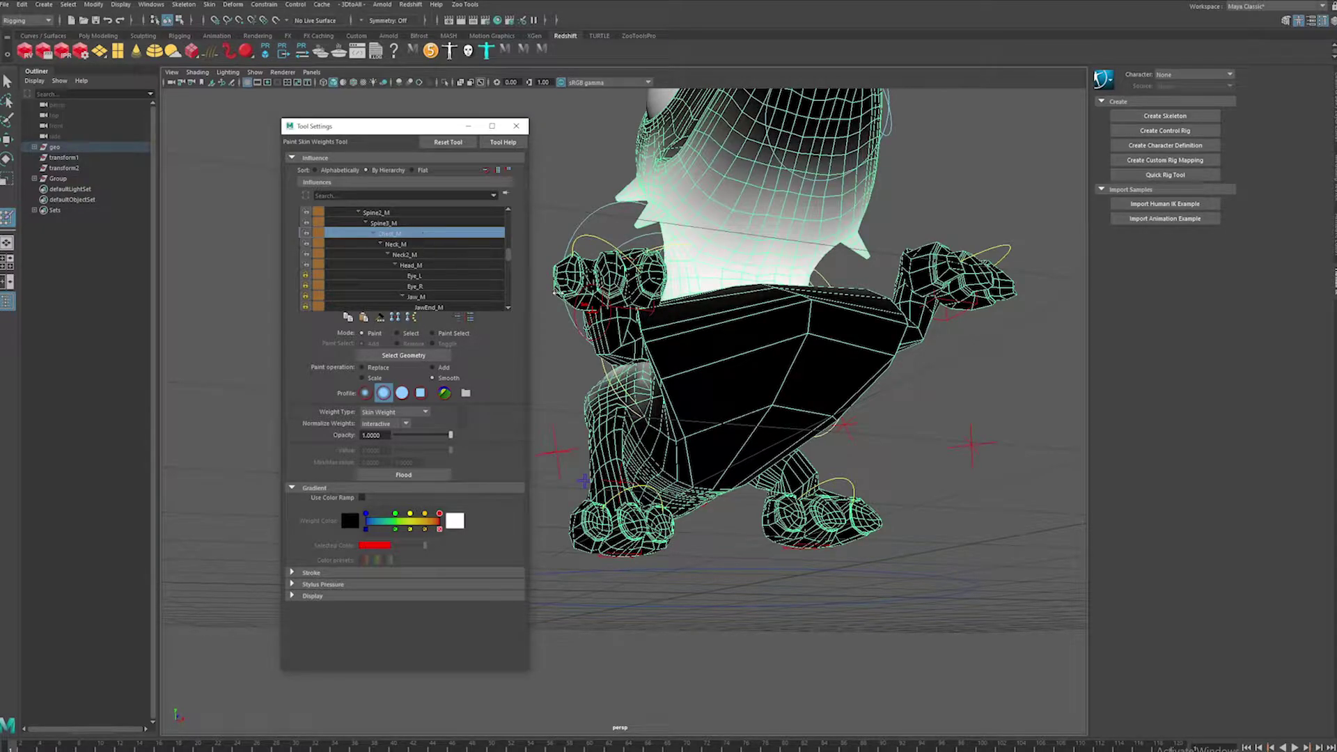
- Paint the chest joint's weights over the stretched chest and underside using Replace with value 1
left_click_drag(818, 317, 757, 344, "alt")
left_click(376, 369)
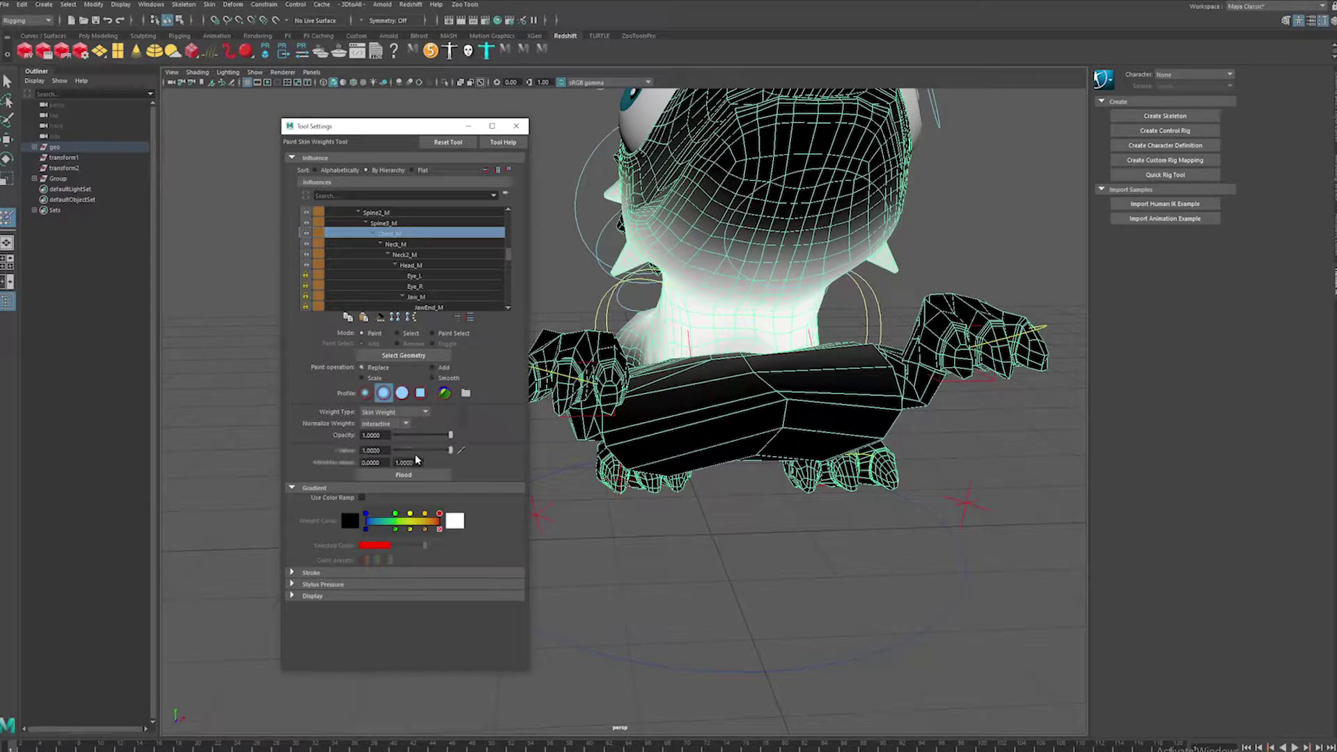
mouse_move(823, 395)
left_mouse_down("alt")
mouse_move(686, 383)
mouse_move(771, 380)
mouse_move(662, 382)
mouse_move(681, 402)
mouse_move(716, 382)
mouse_move(731, 348)
left_mouse_up("alt")
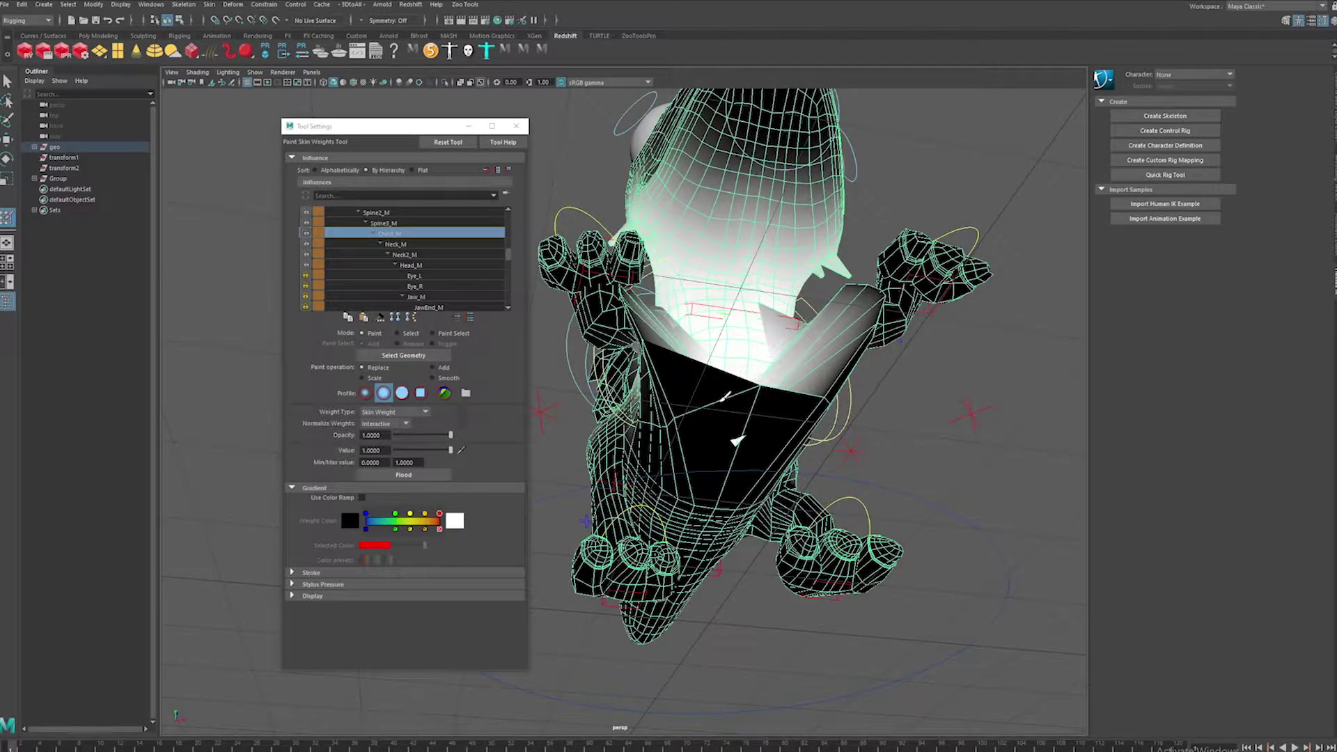
mouse_move(724, 397)
left_mouse_down("alt")
mouse_move(717, 364)
mouse_move(780, 355)
mouse_move(748, 380)
mouse_move(744, 355)
mouse_move(729, 362)
mouse_move(739, 362)
mouse_move(729, 388)
left_mouse_up("alt")
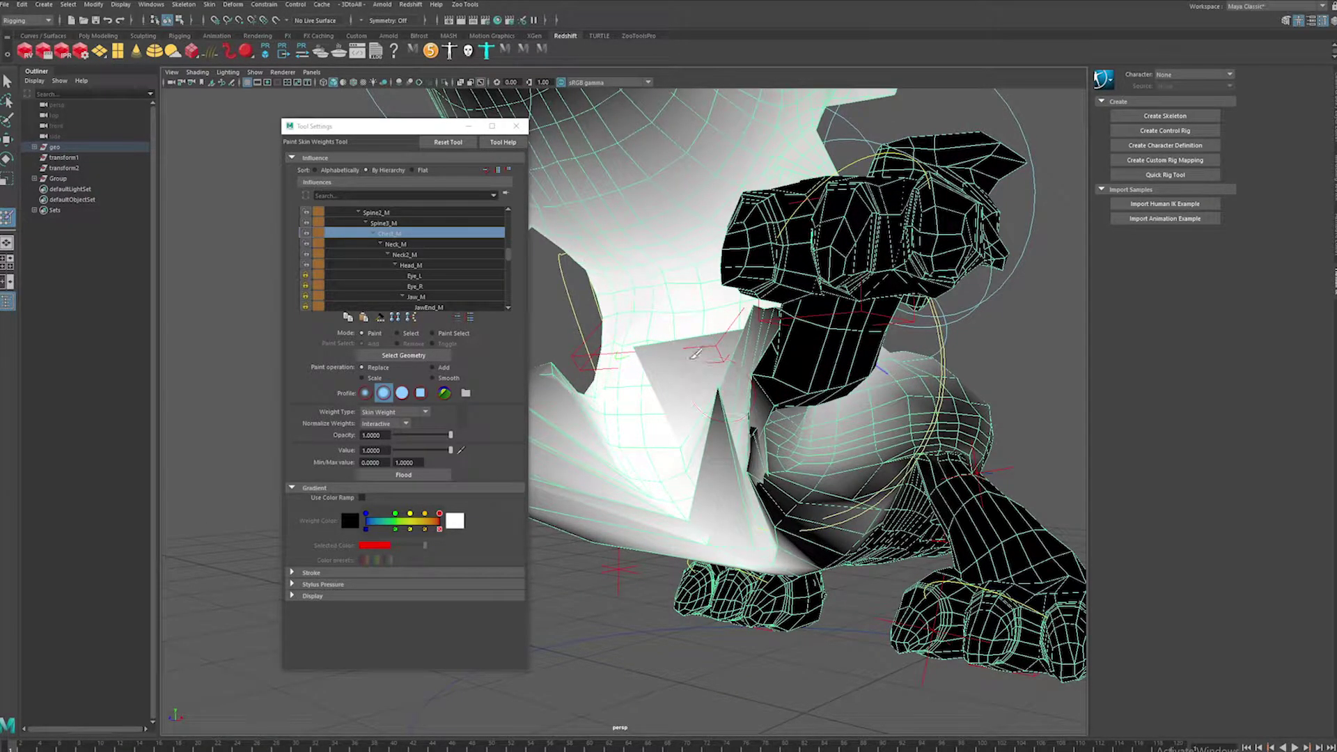
left_click_drag(665, 350, 706, 335, "alt")
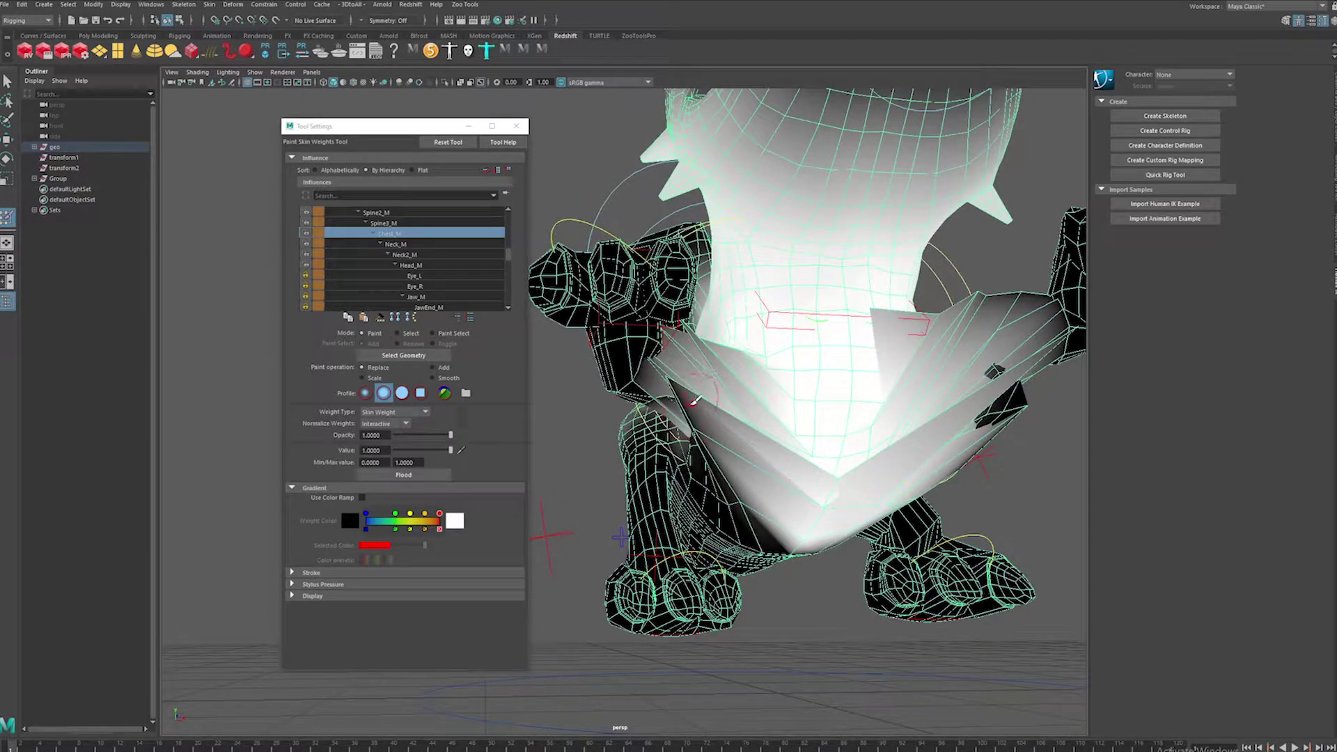
- Extend the chest joint's Replace painting across the inner sides of both front leg bases at value 1
left_click_drag(697, 400, 711, 407)
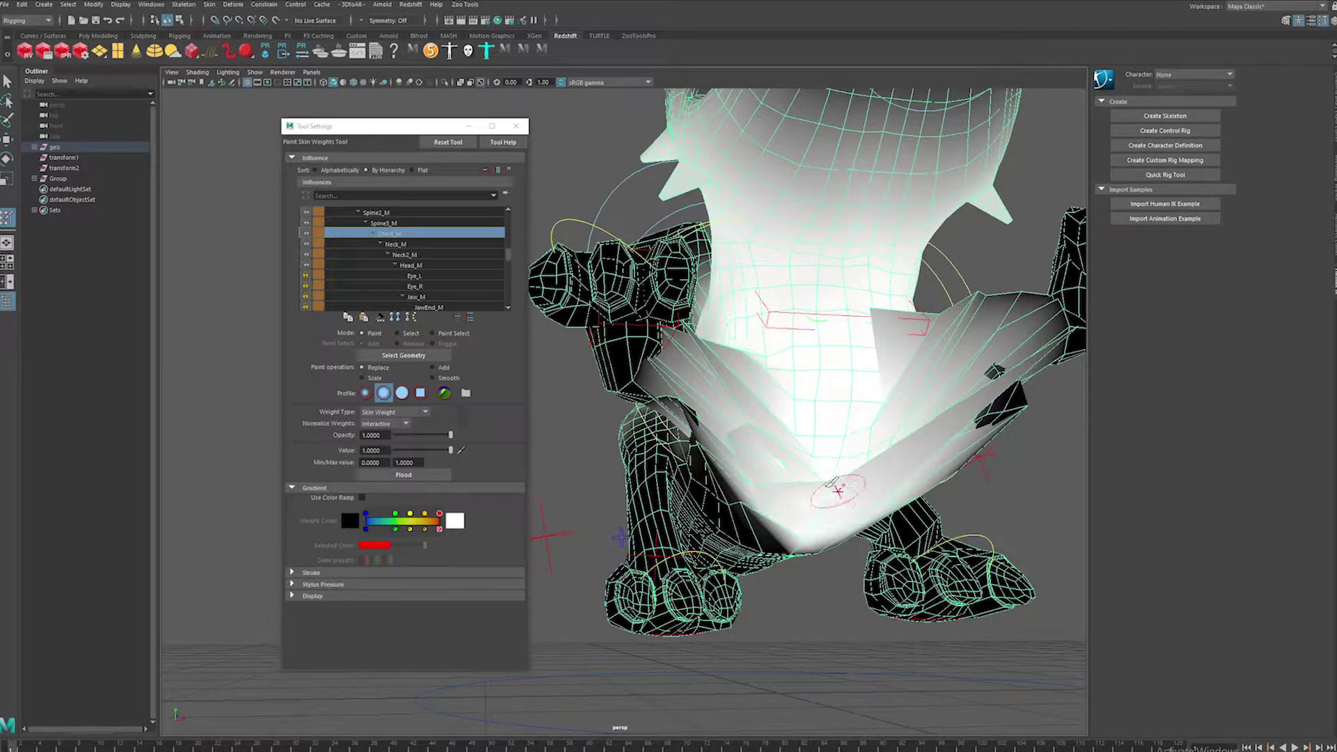
left_click_drag(898, 432, 860, 355, "alt")
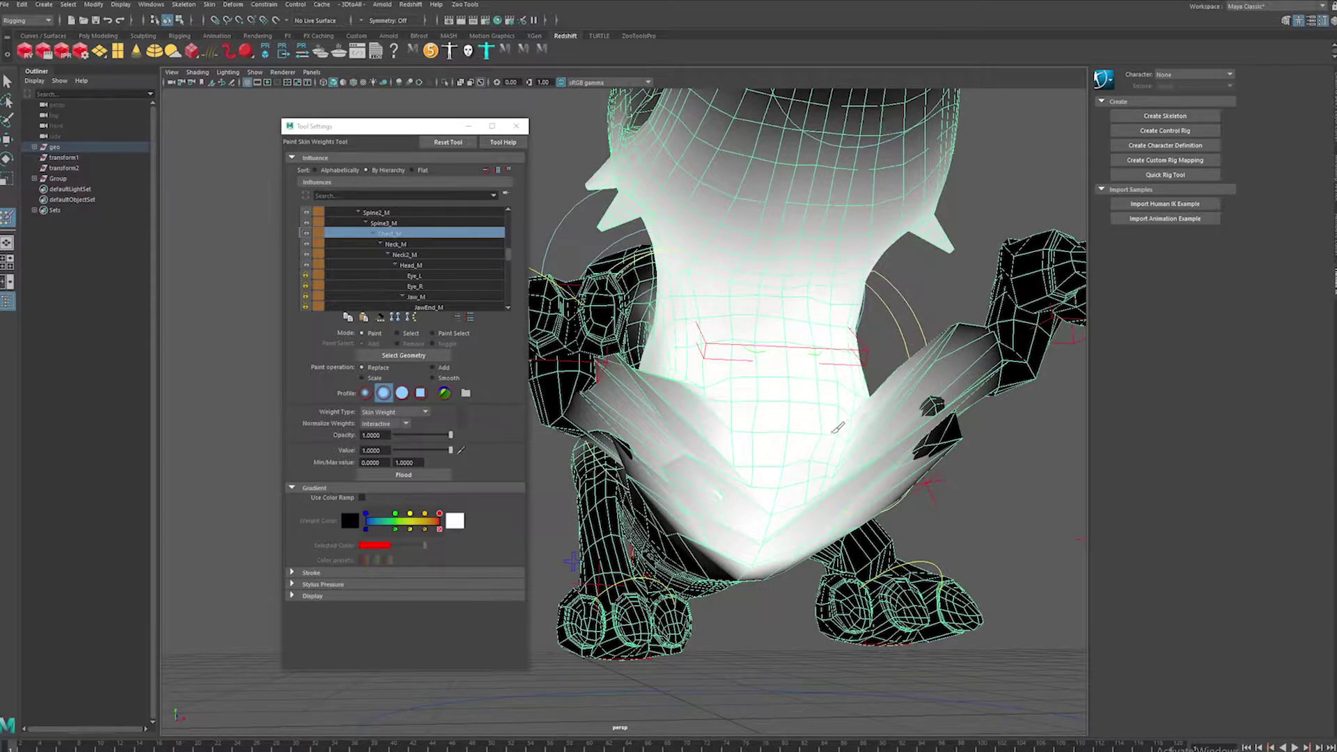
mouse_move(703, 410)
left_mouse_down("alt")
mouse_move(686, 404)
mouse_move(735, 387)
left_mouse_up("alt")
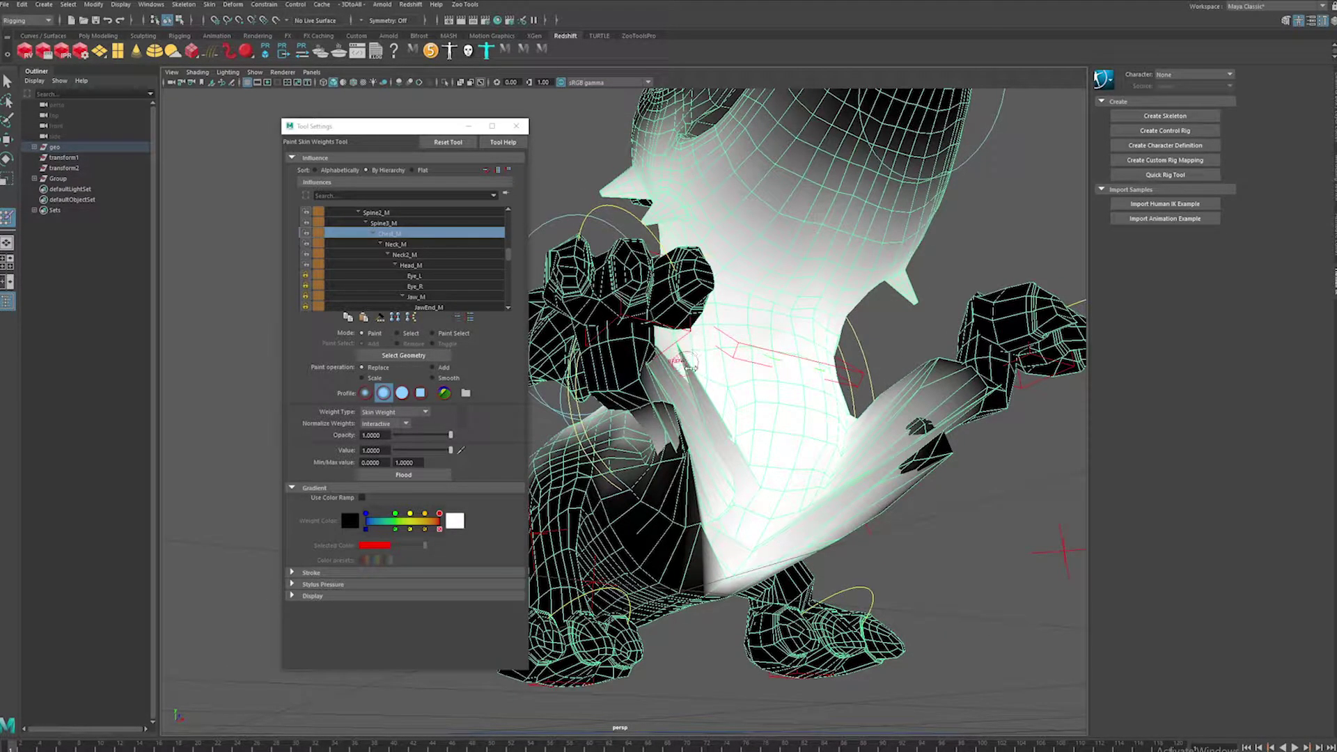
left_click_drag(711, 451, 890, 345, "alt")
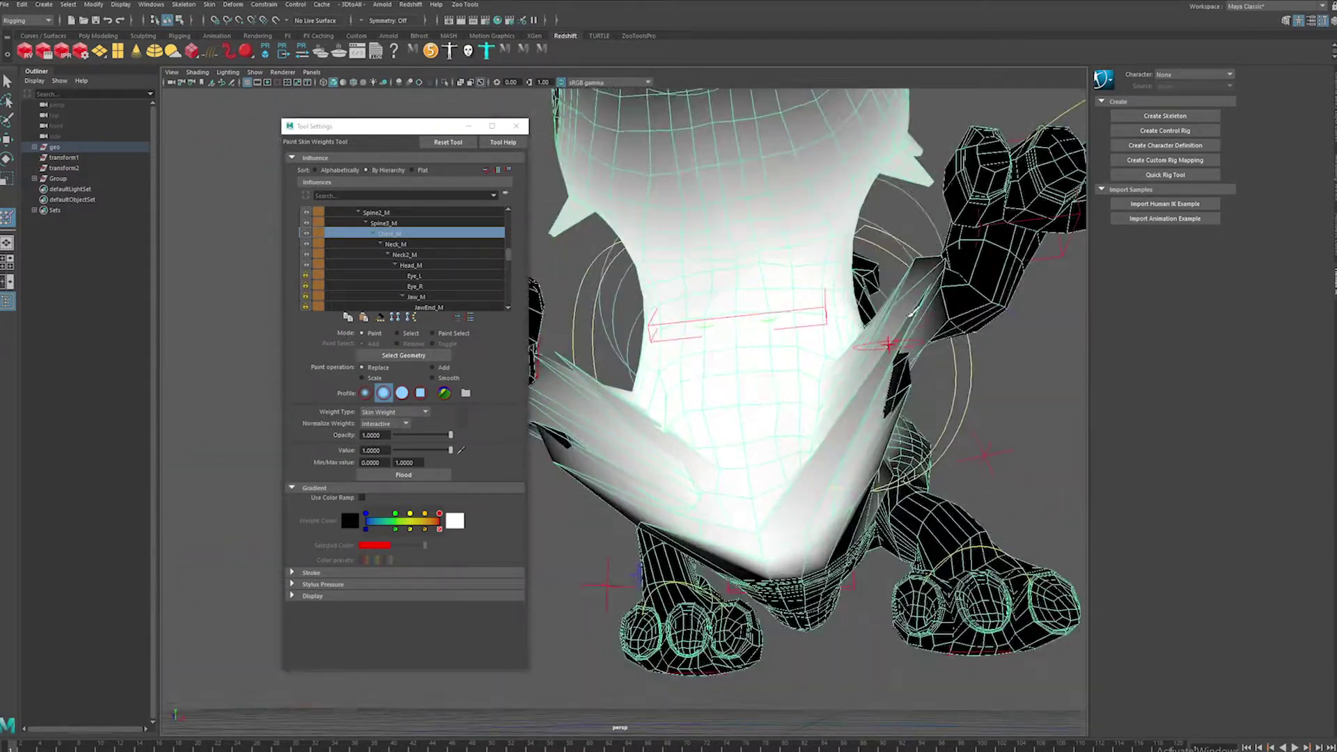
left_click_drag(907, 284, 624, 327, "alt")
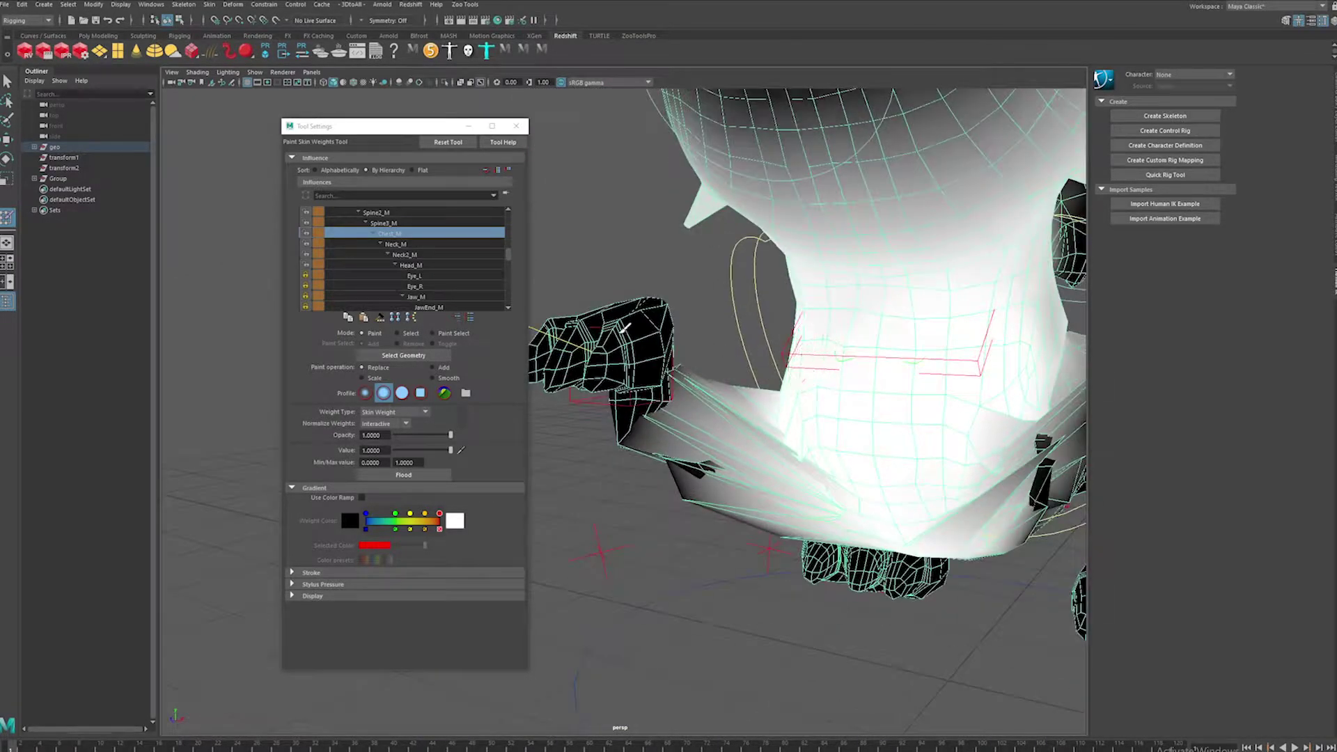
- Flood the chest joint's weights repeatedly with the Smooth operation to blend them into the front legs
left_click(443, 378)
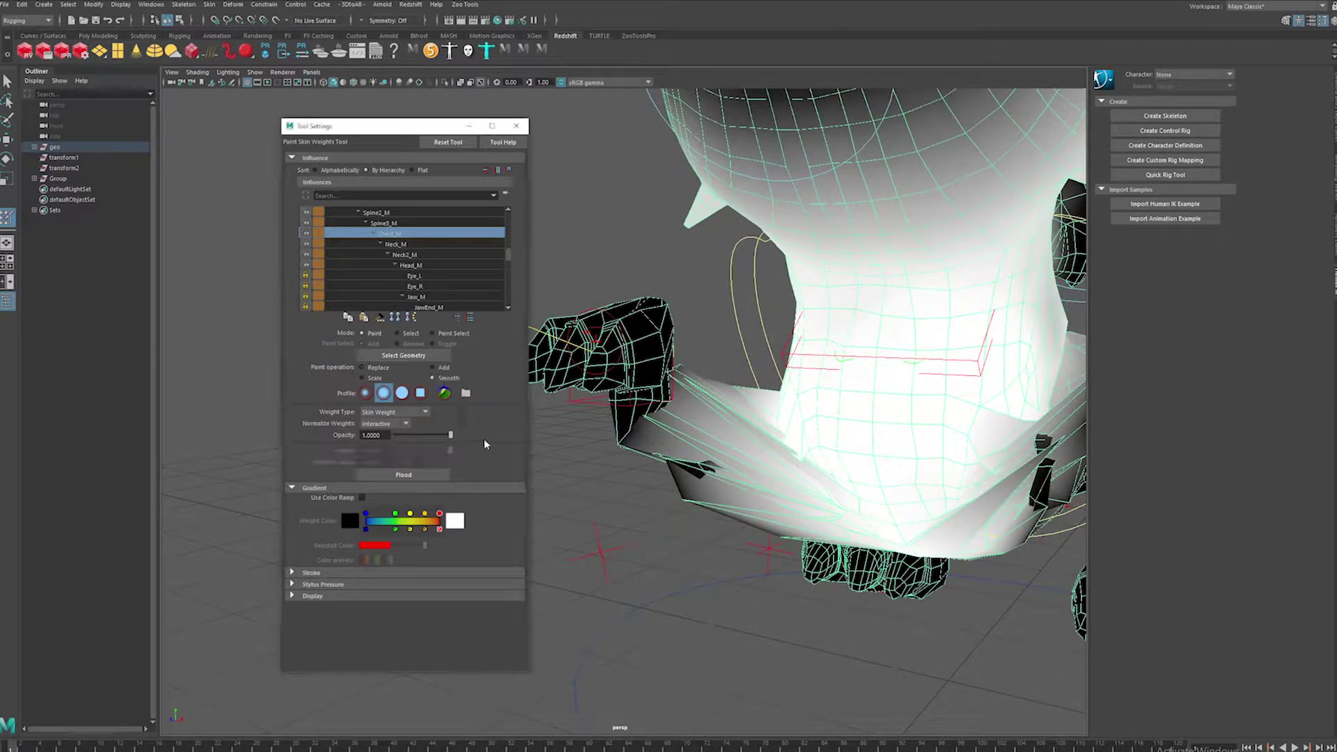
left_click(423, 475)
left_click(423, 475)
left_click(423, 475)
left_click_drag(546, 454, 514, 403, "alt")
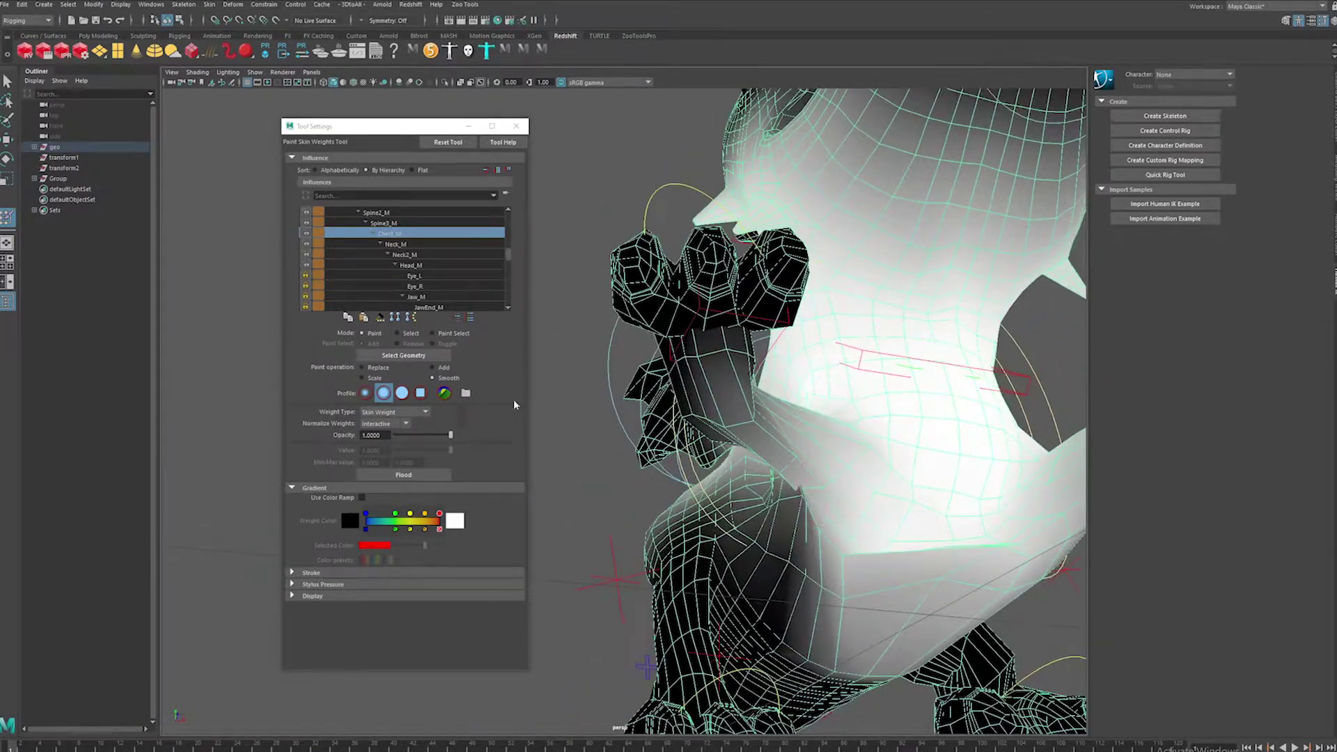
- Switch back to Replace and repaint the chest joint's weights along the lower chest and belly edge at value 1
left_click(380, 369)
left_click_drag(787, 453, 585, 421, "alt")
mouse_move(826, 462)
left_mouse_down("alt")
mouse_move(842, 456)
mouse_move(796, 543)
left_mouse_up("alt")
left_click_drag(833, 486, 884, 460, "alt")
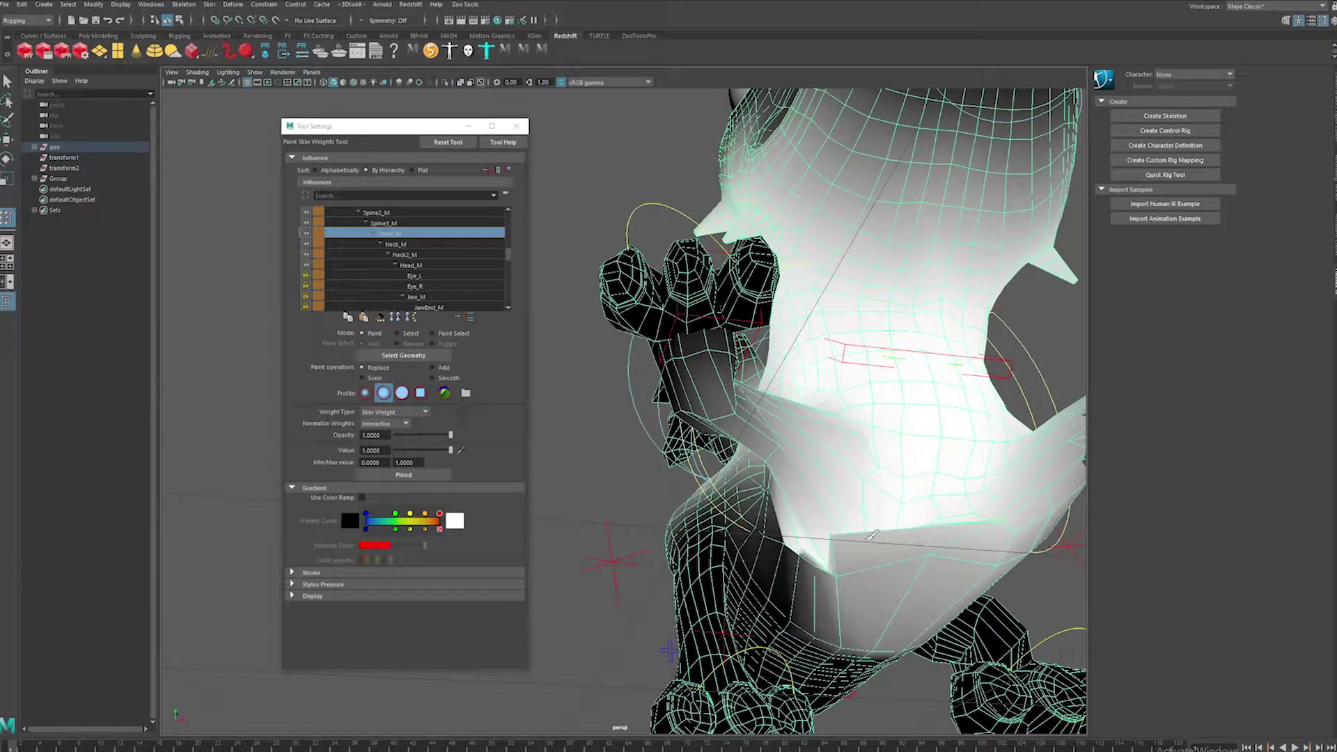
left_click_drag(931, 498, 883, 448, "alt")
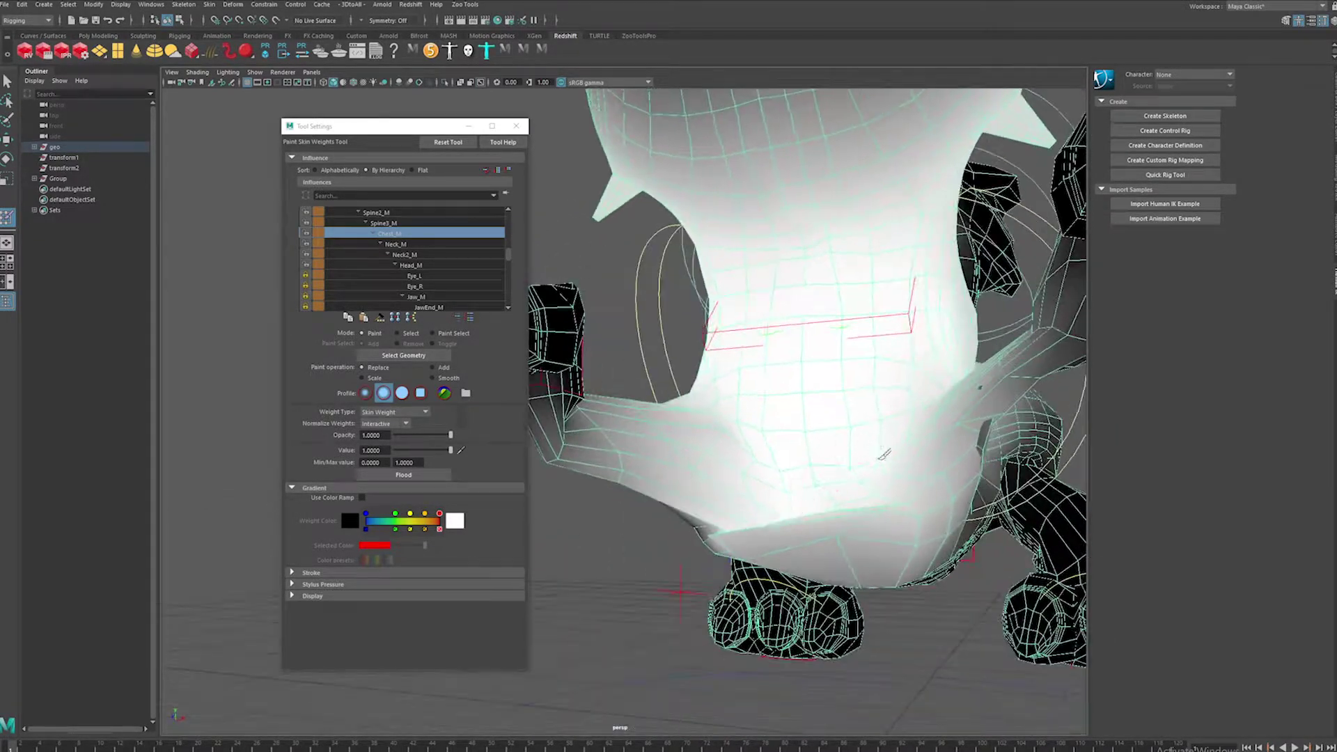
- Paint the chest joint's weights over the flanks behind the front legs with Replace at value 1
left_click_drag(827, 521, 775, 420, "alt")
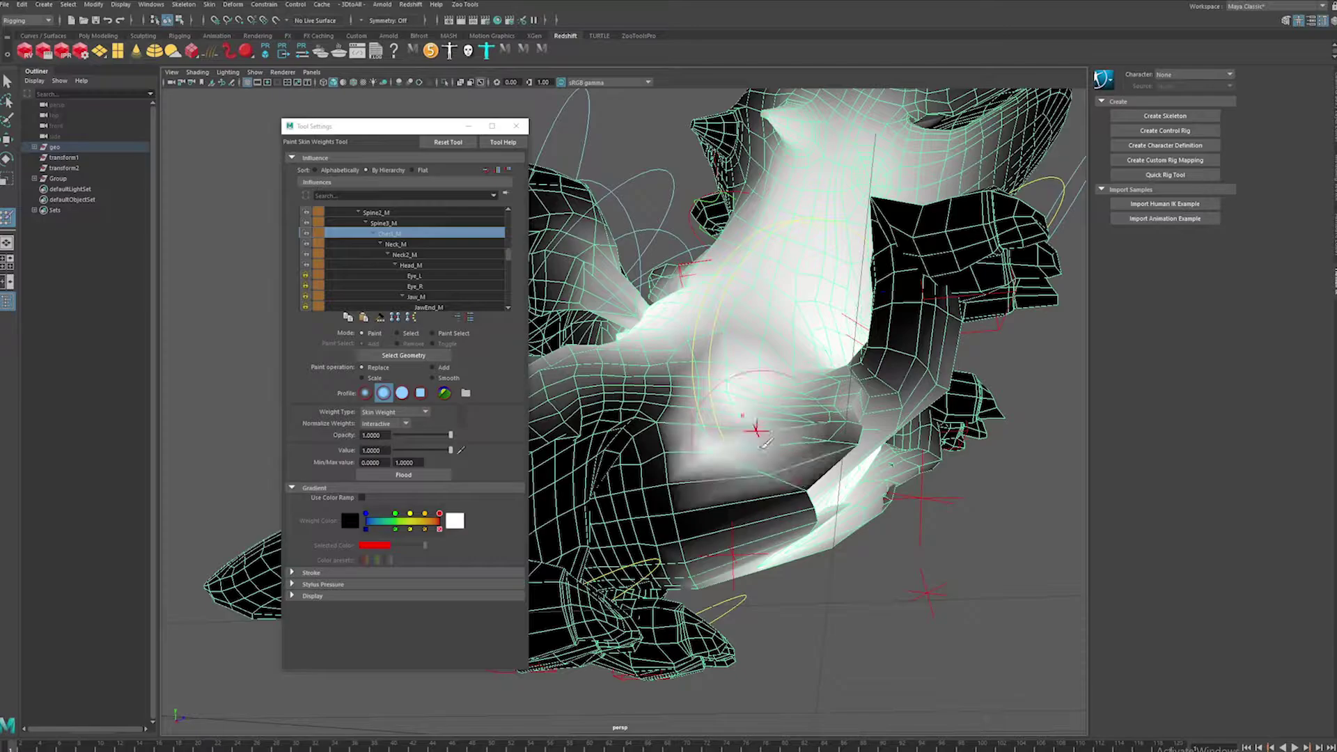
left_click_drag(779, 432, 833, 395, "alt")
middle_click_drag(833, 395, 881, 454, "alt")
mouse_move(814, 445)
left_mouse_down()
mouse_move(780, 390)
mouse_move(745, 398)
left_mouse_up()
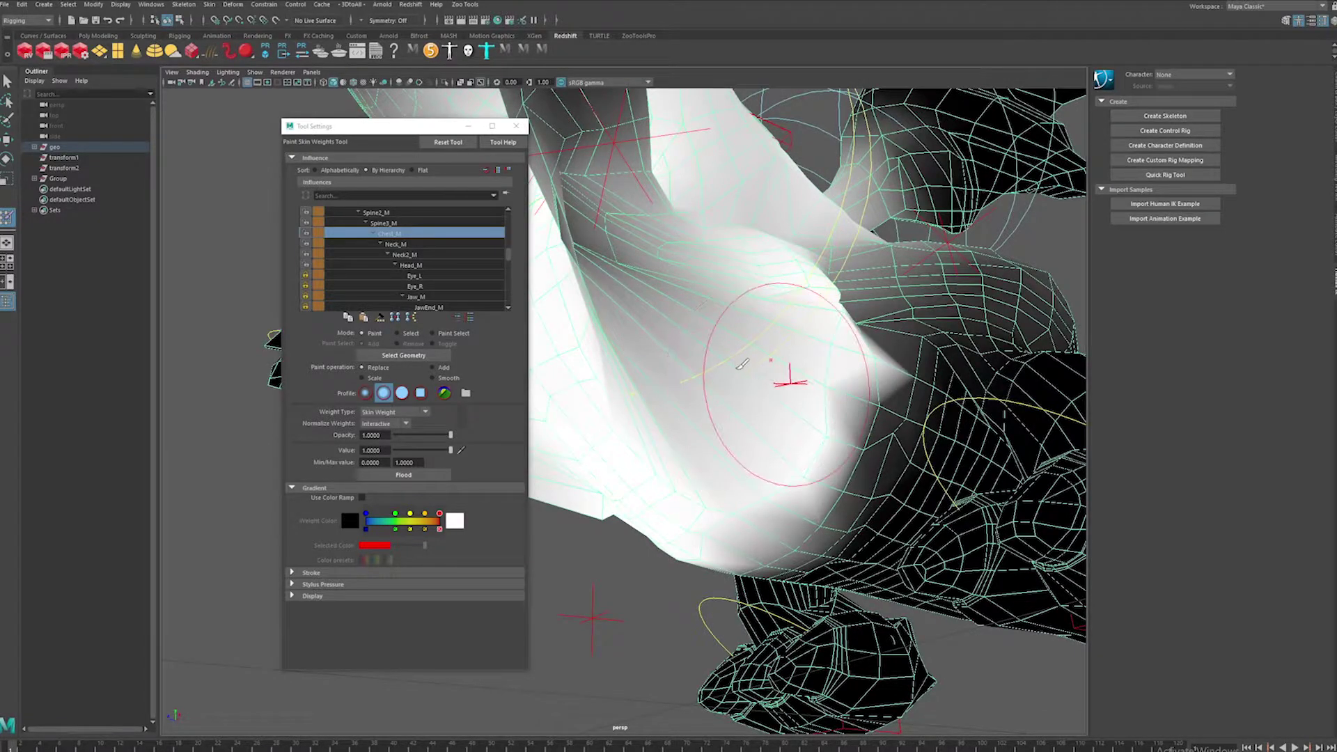
- Leave weight painting with the Select tool and select the dragon mesh again
right_click_drag(742, 364, 727, 403)
scroll(825, 367, "down", 4)
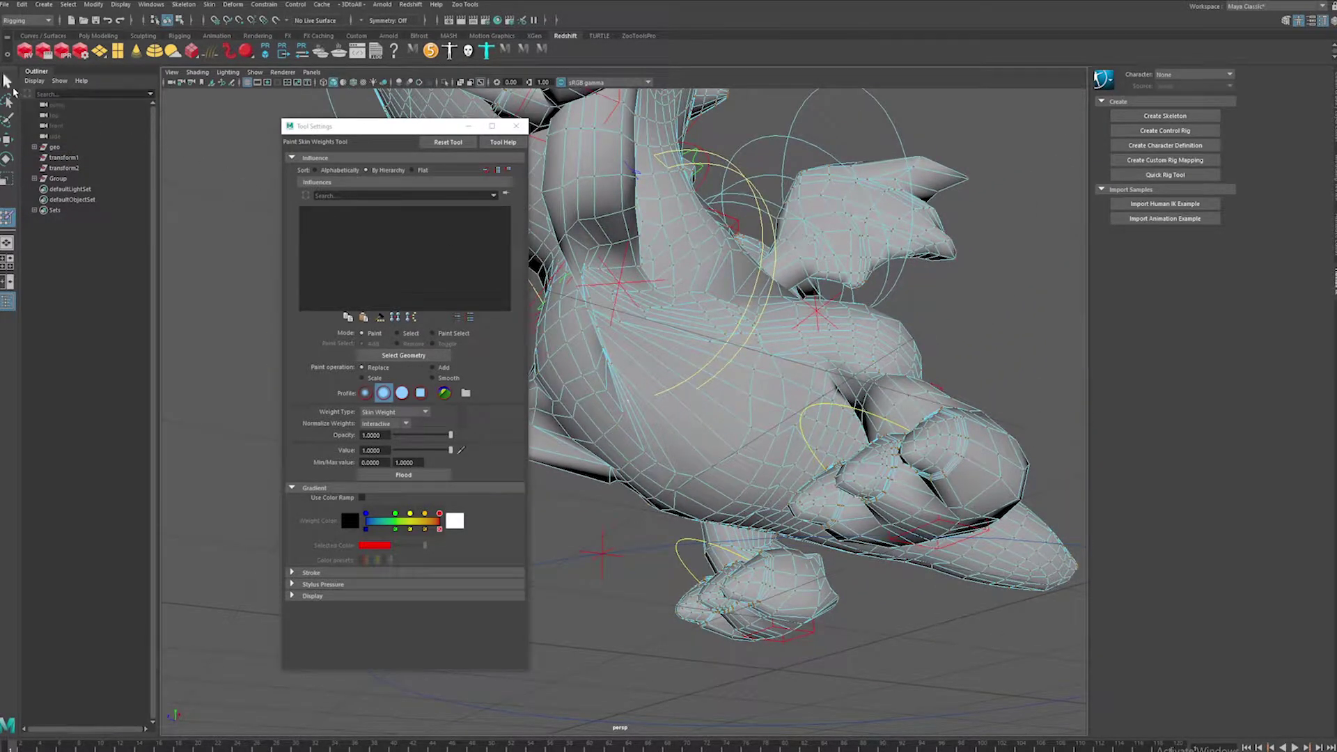
left_click(8, 84)
mouse_move(710, 307)
left_mouse_down("alt")
mouse_move(778, 378)
mouse_move(770, 423)
mouse_move(804, 432)
left_mouse_up("alt")
scroll(757, 326, "down", 4)
left_click(779, 380)
right_click_drag(818, 396, 846, 414, "alt")
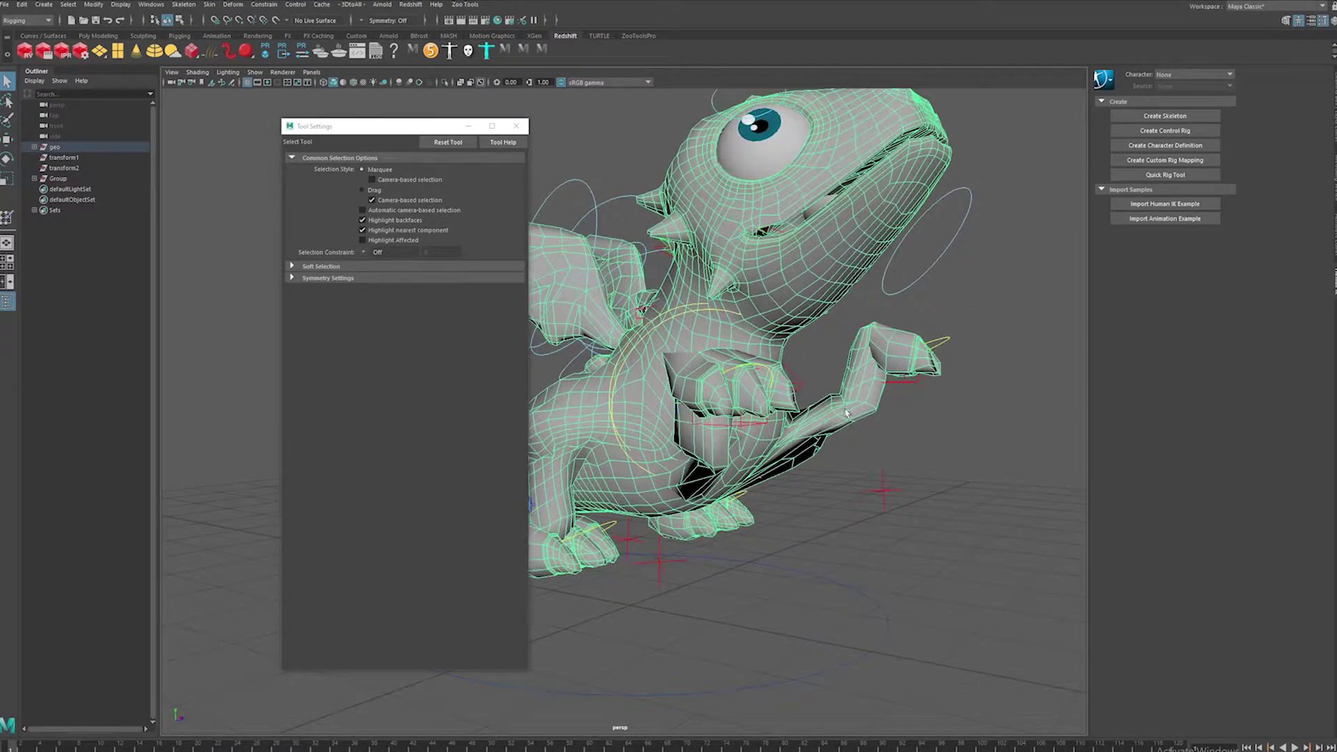
- Select the raised front foot's control with the Move and Rotate tools and examine the chest deformation around the body
left_click_drag(919, 362, 951, 376, "alt")
key("w")
left_click(955, 388)
key("e")
right_click_drag(957, 389, 905, 378, "alt")
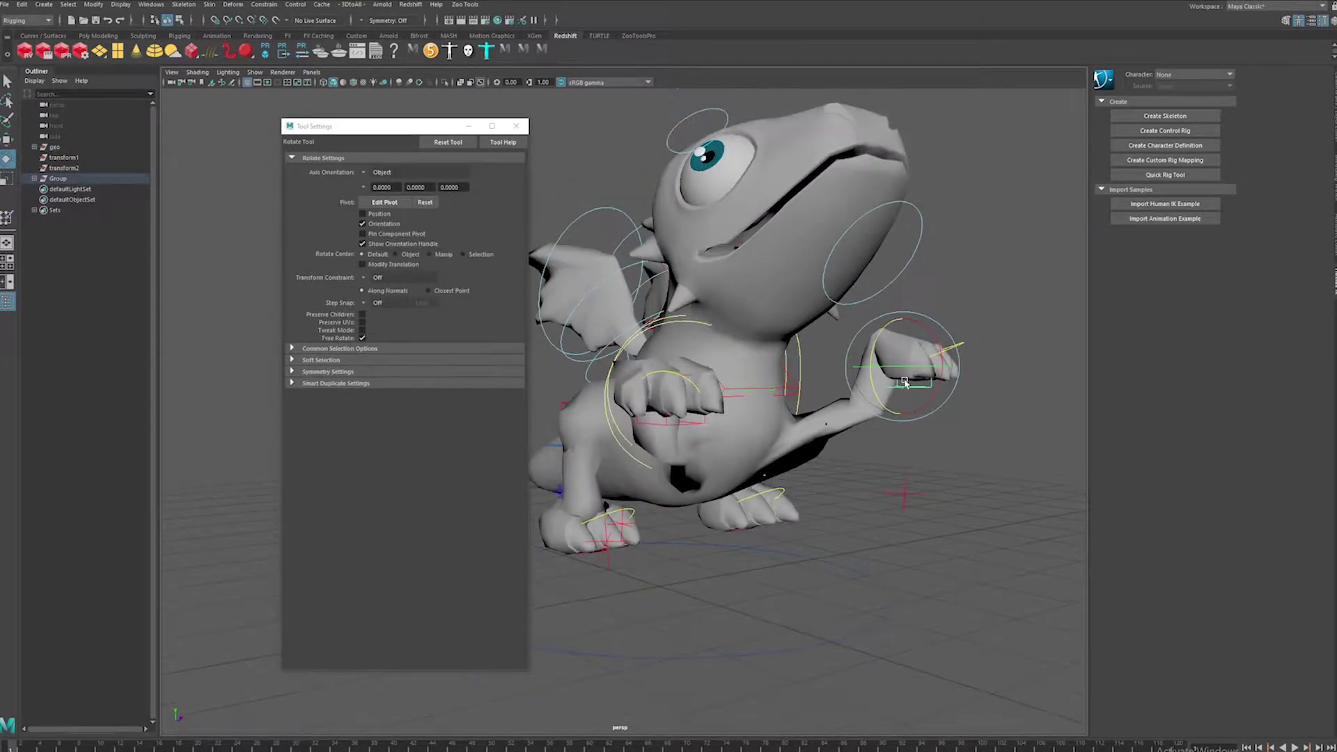
left_click_drag(904, 378, 656, 453, "alt")
key("w")
left_click_drag(654, 404, 763, 377, "alt")
- Reselect the mesh and paint the chest joint's weights off the wing base and back using Replace with value 0
left_click(671, 380)
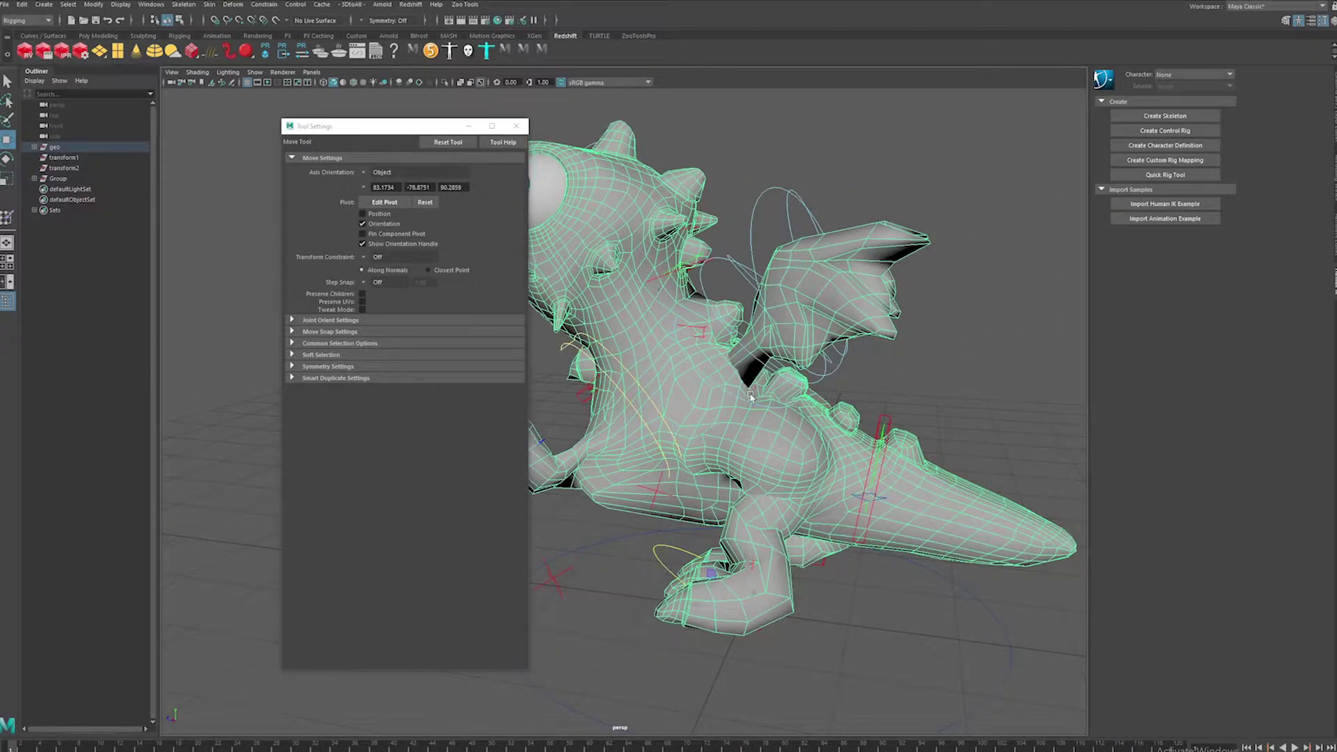
right_click_drag(755, 391, 874, 462, "alt")
middle_click_drag(782, 398, 707, 426, "alt")
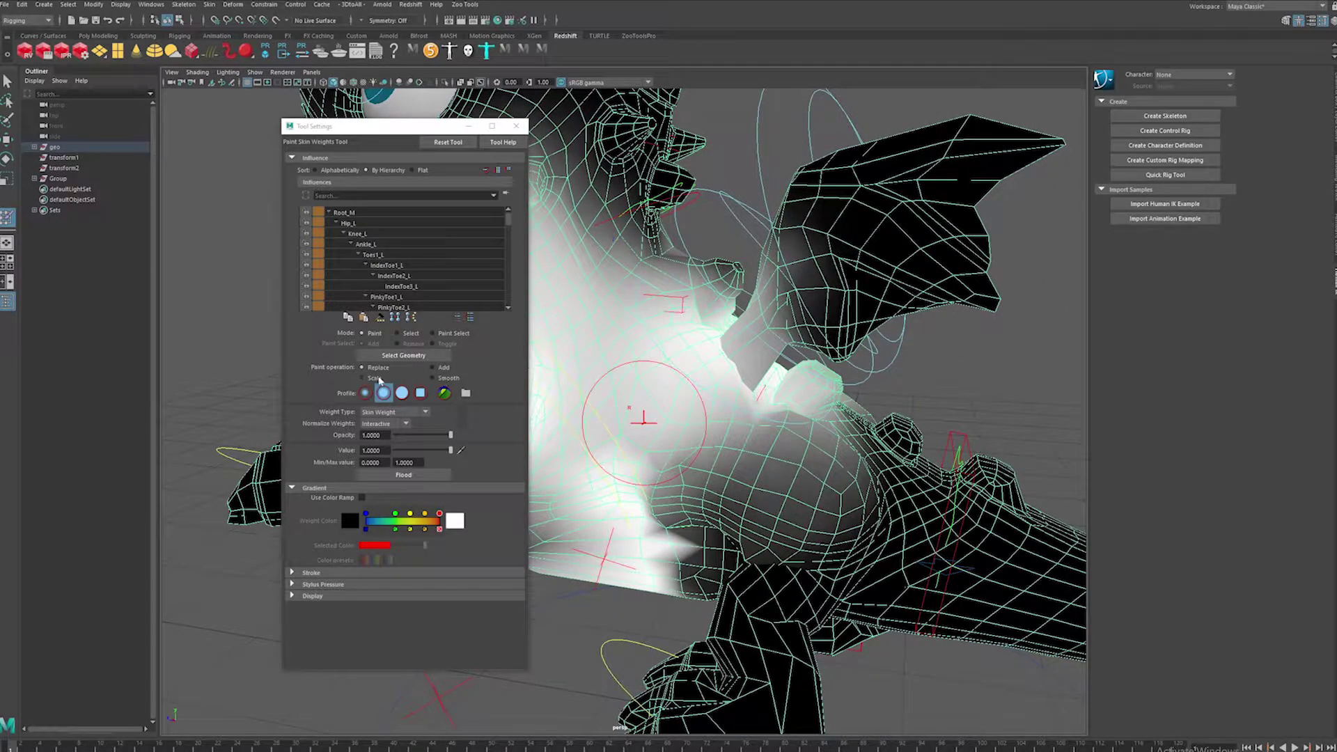
left_click_drag(450, 450, 394, 451)
left_click_drag(779, 410, 730, 451, "alt")
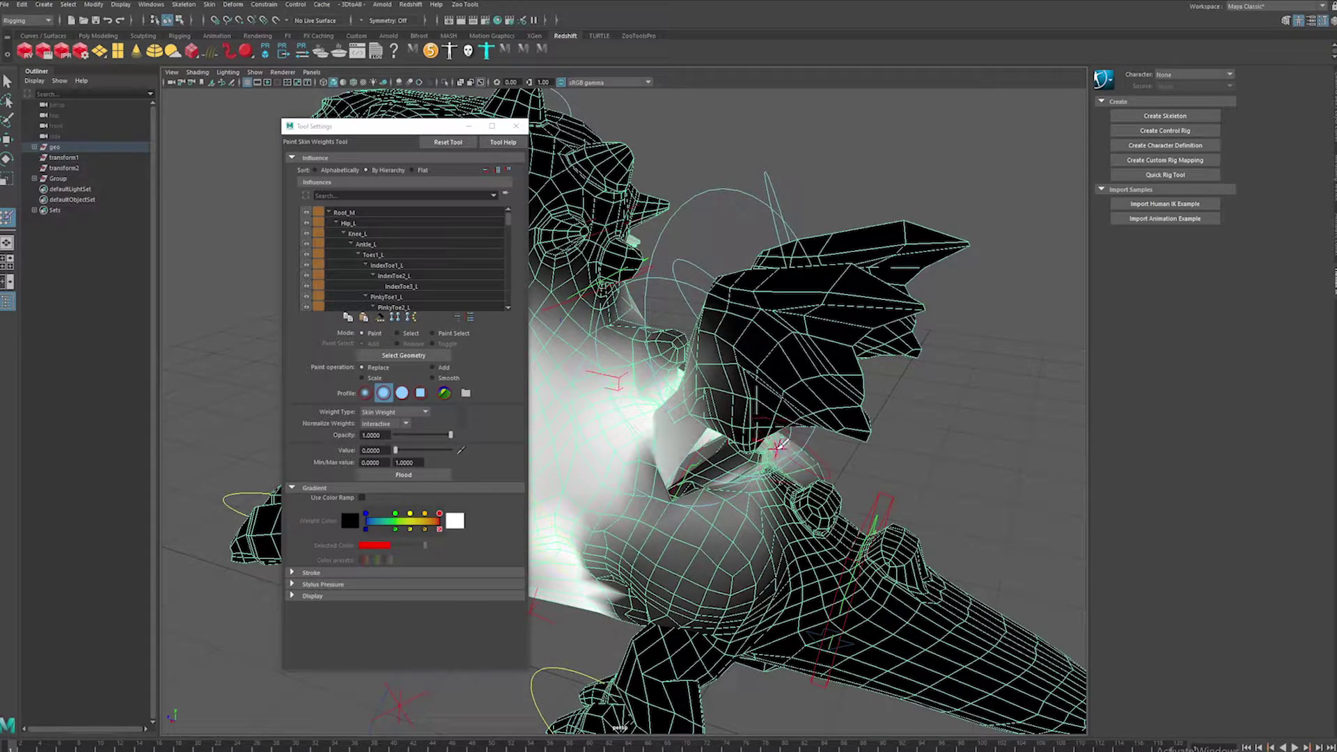
- Flood the chest joint's weights with the Smooth operation and leave weight painting
left_click(446, 378)
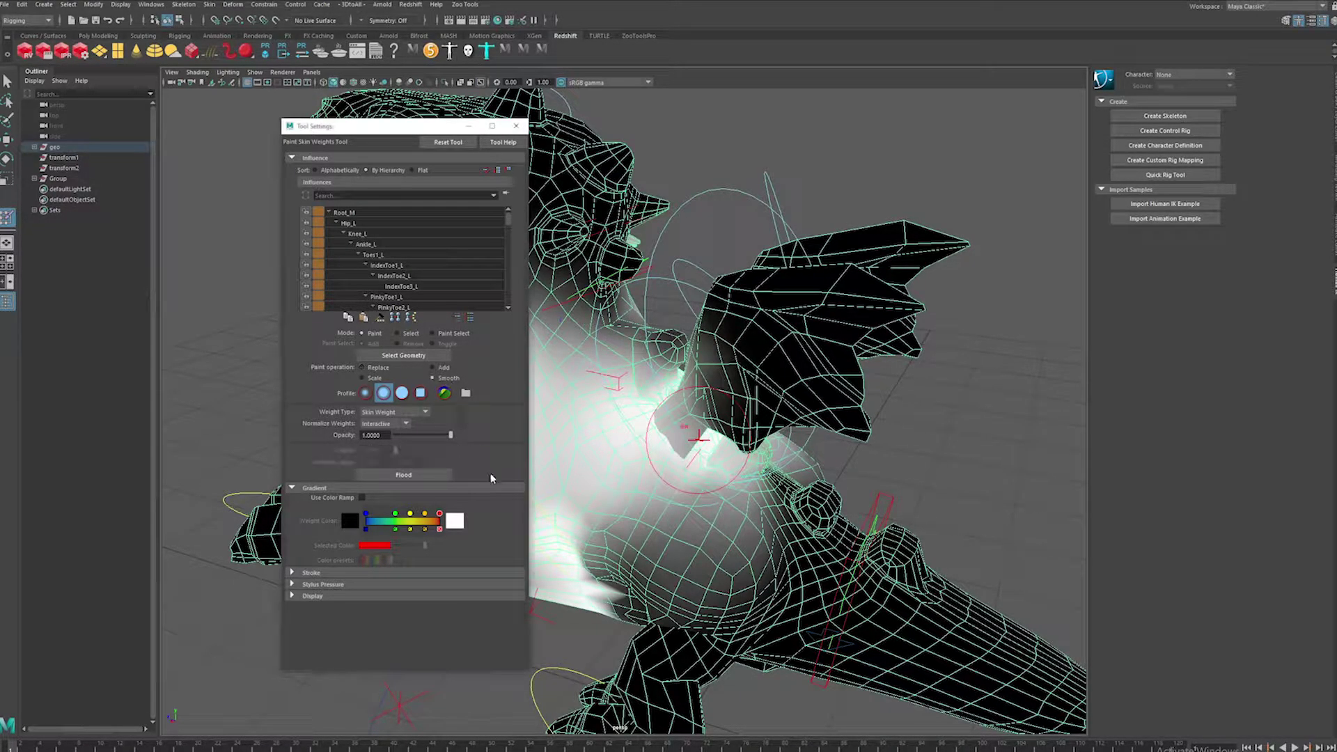
left_click(416, 474)
mouse_move(671, 453)
left_mouse_down("alt")
mouse_move(724, 466)
mouse_move(825, 440)
mouse_move(988, 424)
left_mouse_up("alt")
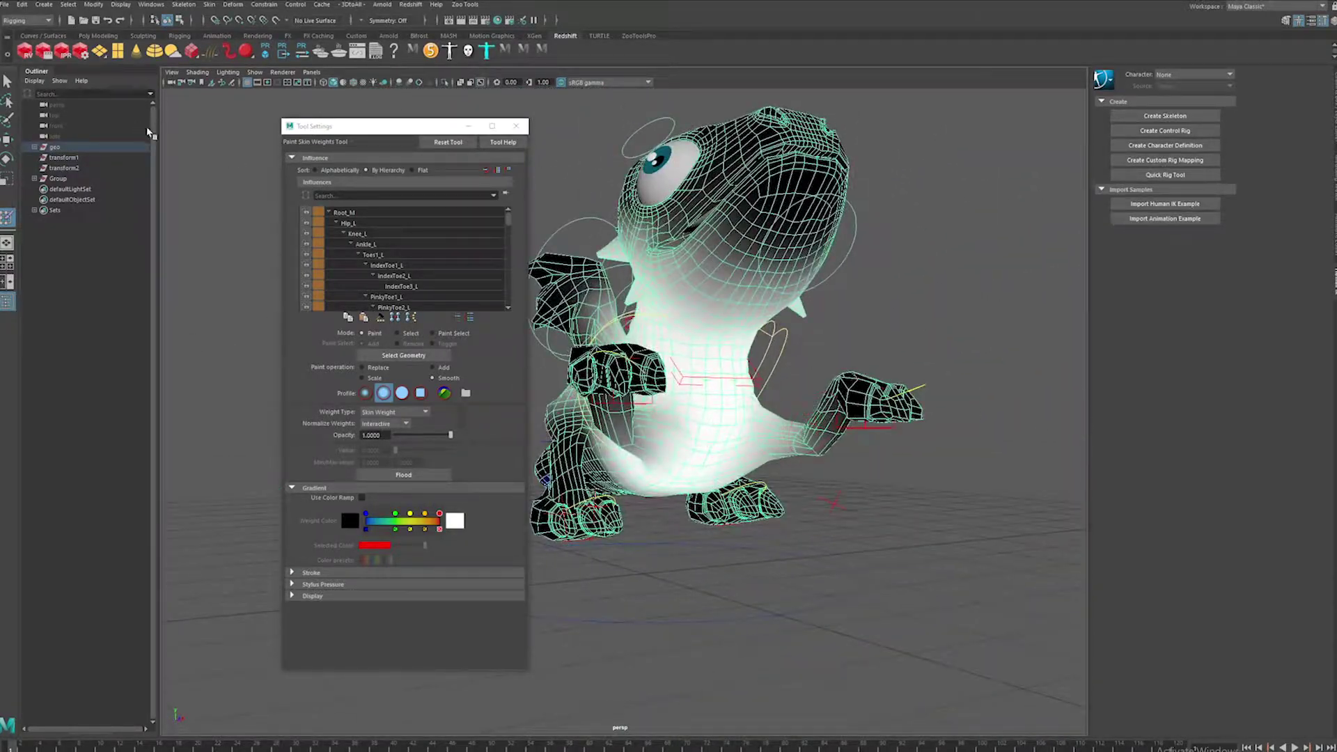
mouse_move(675, 270)
left_mouse_down("alt")
mouse_move(718, 322)
mouse_move(790, 352)
mouse_move(651, 301)
left_mouse_up("alt")
left_click(7, 81)
scroll(798, 433, "up", 3)
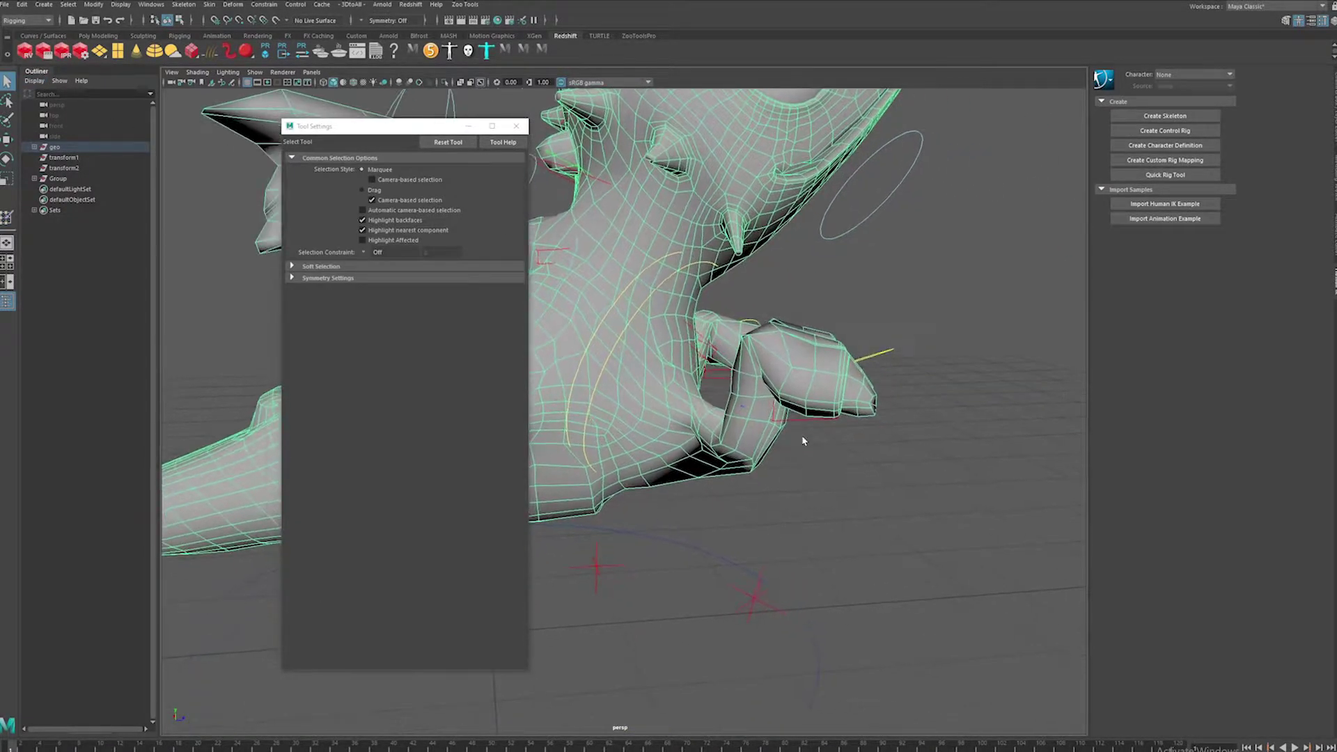
- Select the raised front foot's control, lower and shift it with the Move tool, and check the chest and shoulder deformation
left_click(845, 430)
key("w")
left_click(797, 419)
left_click_drag(798, 411, 940, 398, "alt")
left_click_drag(905, 326, 892, 481)
left_click_drag(895, 385, 877, 388, "alt")
left_click_drag(959, 416, 836, 404, "alt")
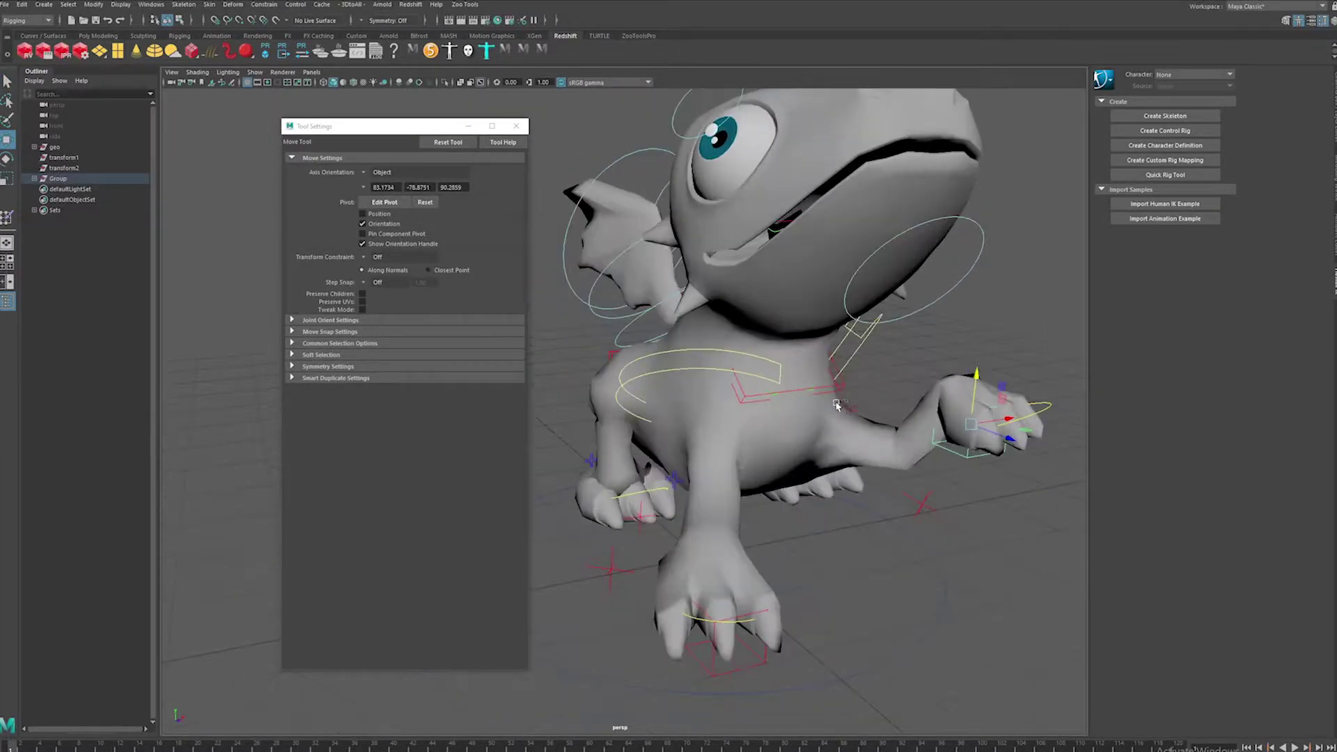
left_click_drag(978, 381, 966, 480)
right_click_drag(965, 480, 803, 424, "alt")
left_click_drag(802, 424, 638, 428, "alt")
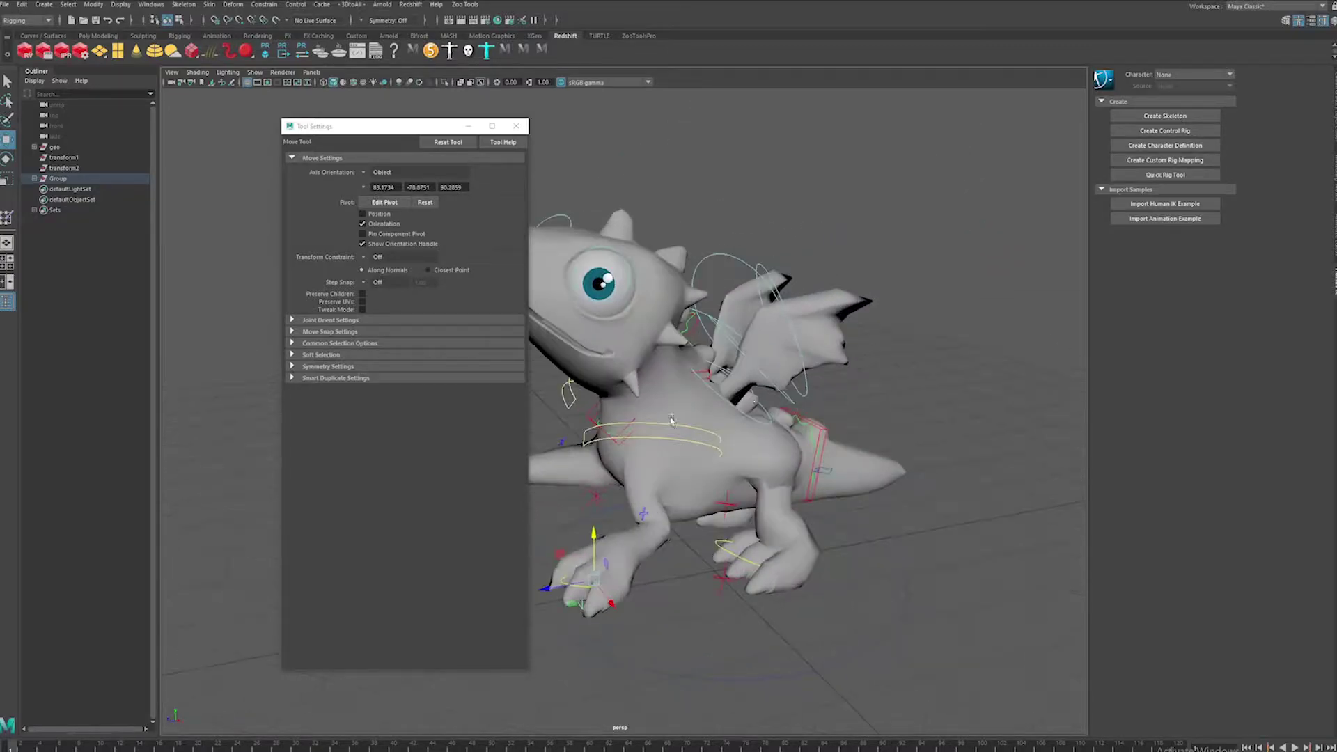
middle_click_drag(638, 428, 798, 341, "alt")
mouse_move(706, 485)
left_mouse_down()
mouse_move(592, 486)
mouse_move(690, 453)
left_mouse_up()
- Reselect the dragon mesh, resume Paint Skin Weights, and smooth the chest joint's weights around the front leg base
left_click(765, 438)
left_click_drag(765, 439, 801, 445, "alt")
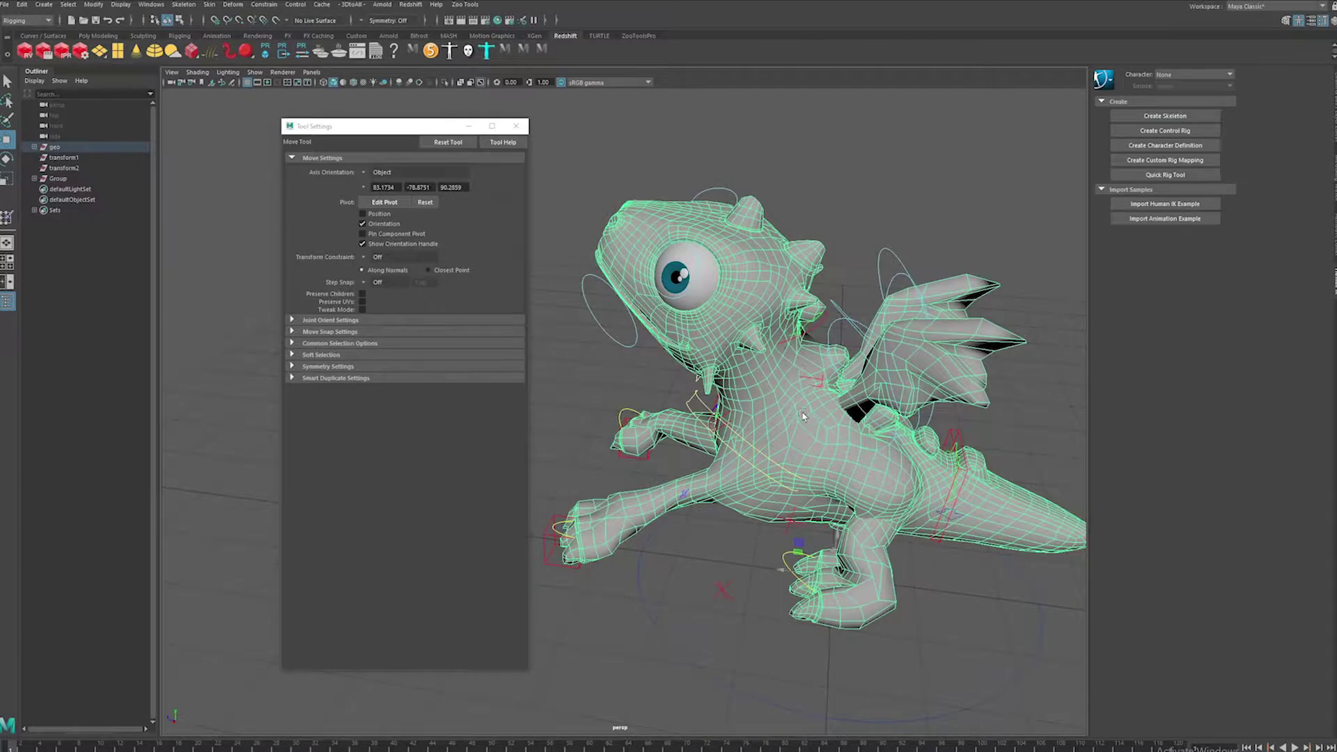
key("y")
right_click_drag(817, 442, 866, 411, "alt")
mouse_move(865, 411)
left_mouse_down("alt")
mouse_move(783, 474)
mouse_move(806, 445)
left_mouse_up("alt")
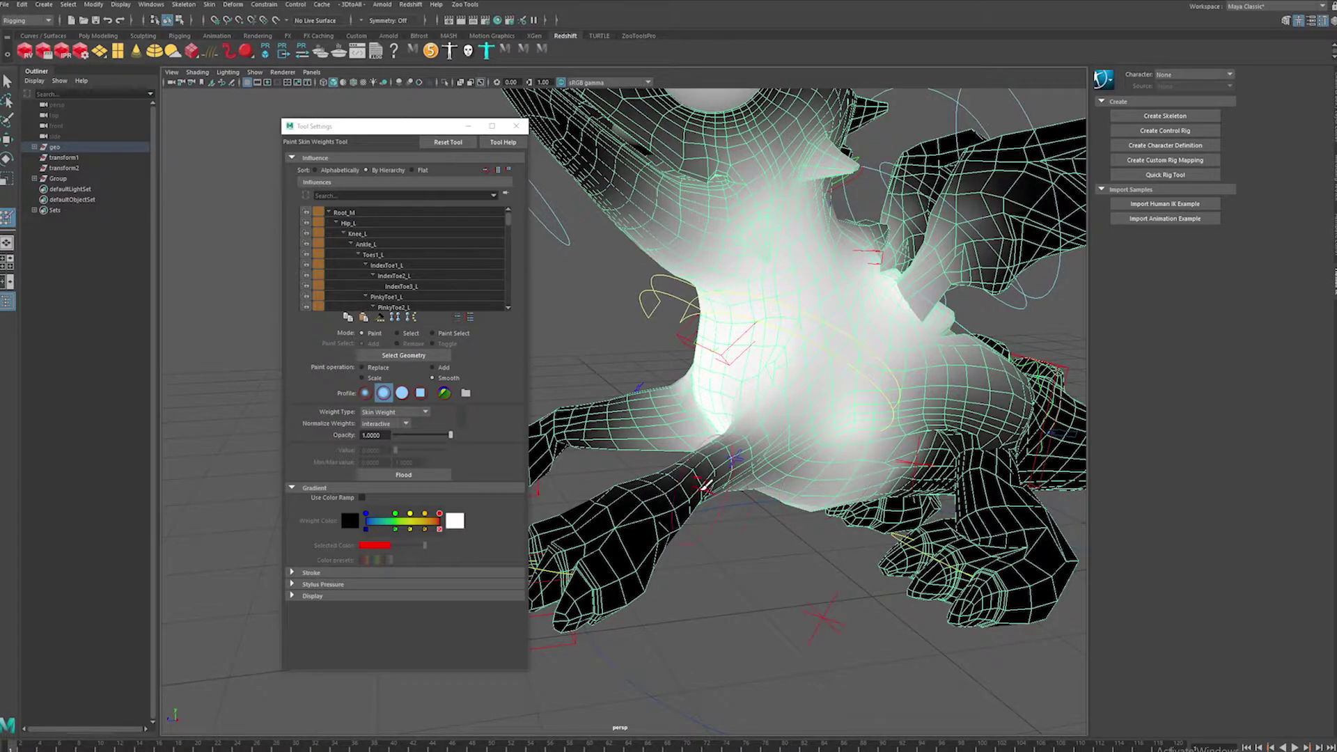
left_click_drag(707, 484, 756, 473, "alt")
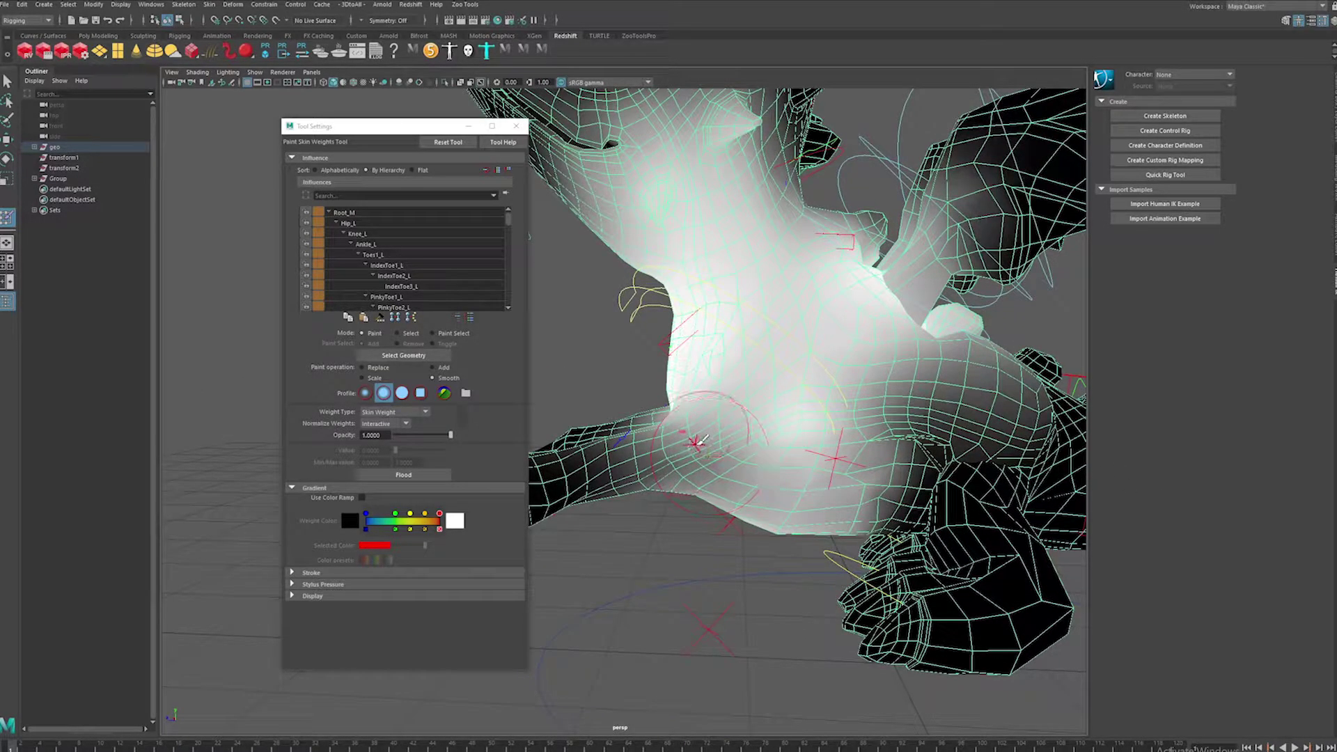
mouse_move(738, 446)
left_mouse_down()
mouse_move(661, 451)
mouse_move(951, 447)
mouse_move(938, 443)
left_mouse_up()
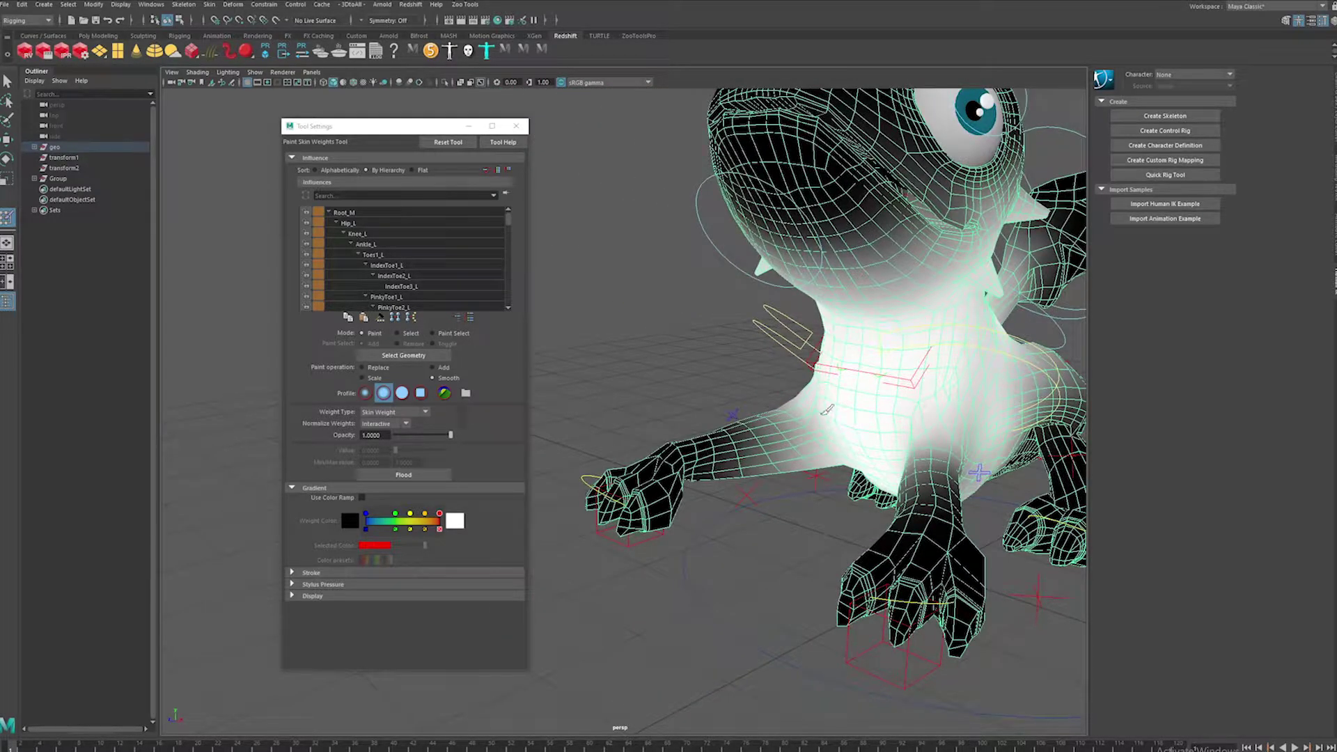
left_click_drag(876, 388, 686, 381, "alt")
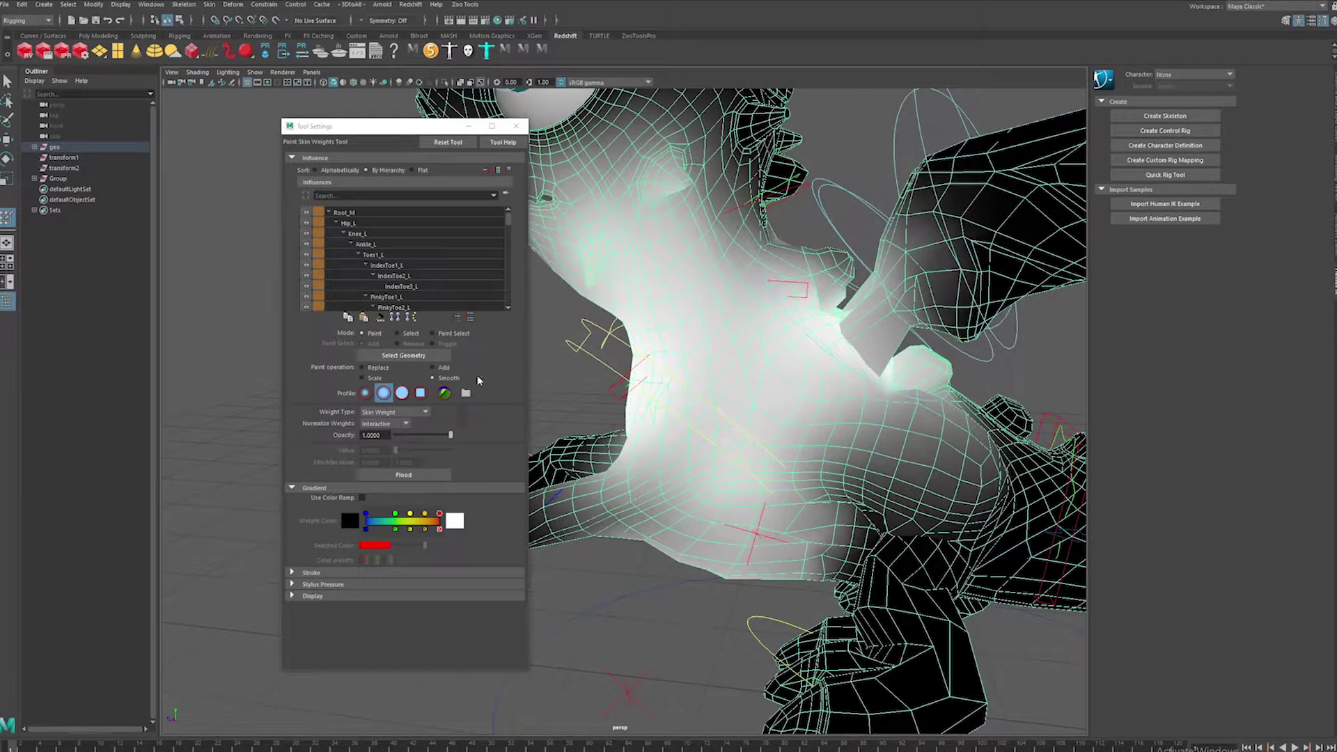
- Choose the Chest_M influence and paint its weights over the shoulders and sides using Replace with value 0.1645
scroll(449, 293, "down", 2)
left_click(454, 256)
scroll(456, 285, "down", 1)
left_click(447, 275)
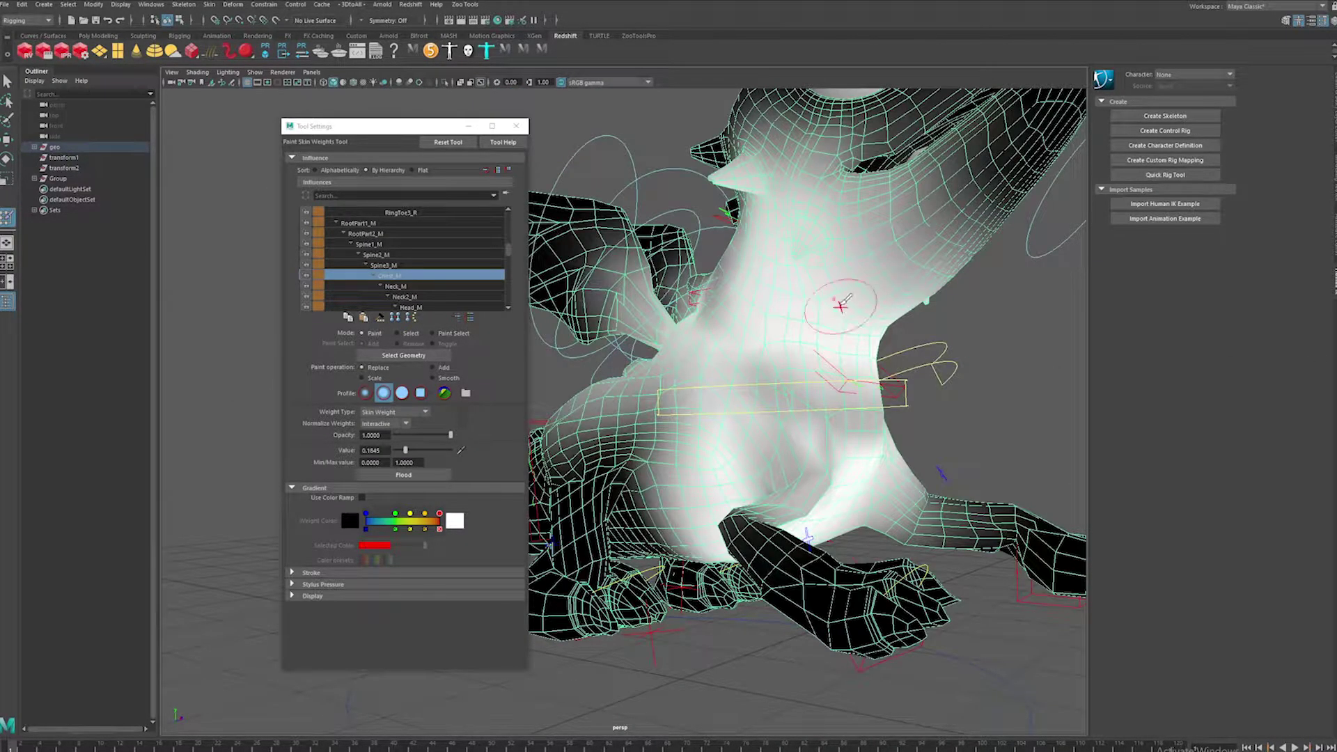
left_click_drag(841, 304, 860, 310, "alt")
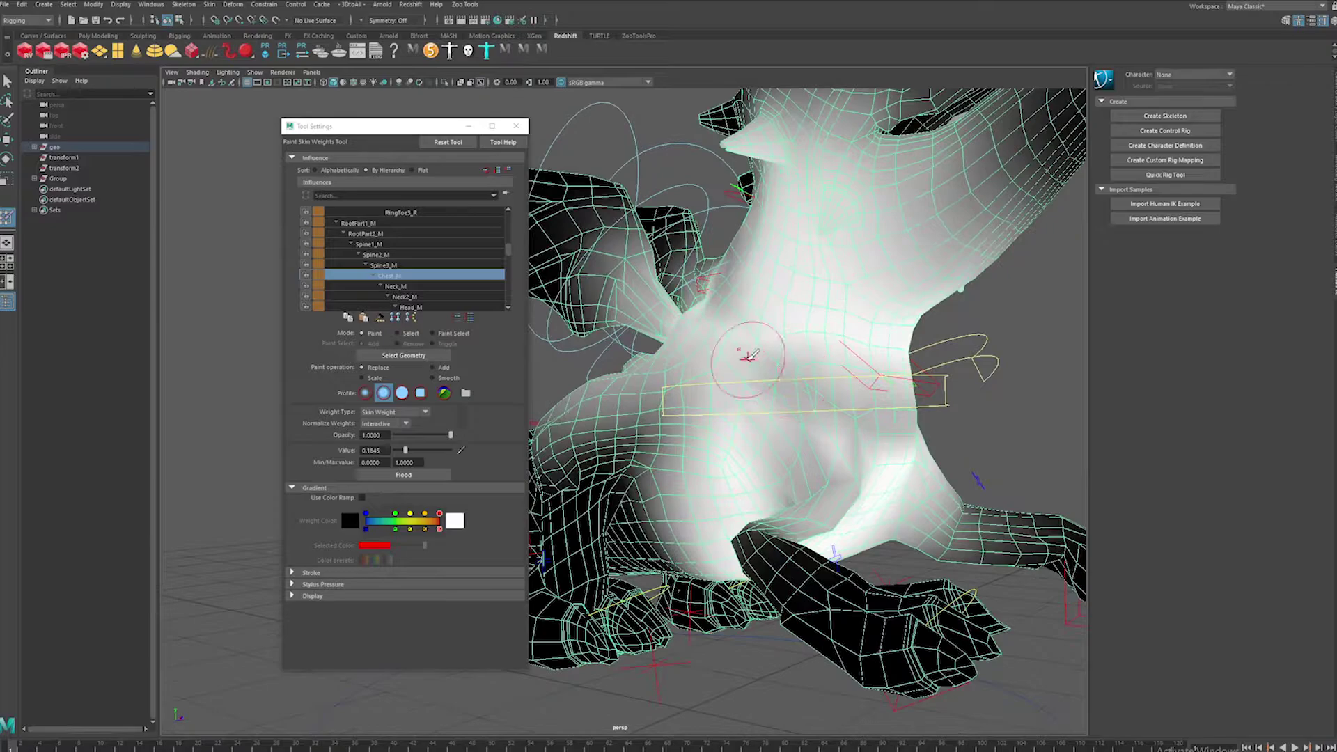
mouse_move(745, 360)
left_mouse_down()
mouse_move(773, 362)
mouse_move(833, 444)
left_mouse_up()
left_click_drag(771, 393, 712, 397, "alt")
mouse_move(647, 446)
left_mouse_down()
mouse_move(681, 507)
mouse_move(770, 485)
left_mouse_up()
middle_click_drag(770, 485, 868, 461, "alt")
mouse_move(721, 355)
left_mouse_down()
mouse_move(657, 316)
mouse_move(676, 330)
left_mouse_up()
mouse_move(696, 337)
left_mouse_down("alt")
mouse_move(726, 343)
mouse_move(850, 295)
mouse_move(802, 357)
mouse_move(824, 442)
mouse_move(820, 415)
left_mouse_up("alt")
mouse_move(895, 394)
left_mouse_down("alt")
mouse_move(835, 448)
mouse_move(845, 488)
left_mouse_up("alt")
left_click_drag(898, 446, 553, 376, "alt")
mouse_move(586, 322)
left_mouse_down()
mouse_move(670, 327)
mouse_move(647, 418)
left_mouse_up()
left_click_drag(710, 367, 863, 345, "alt")
scroll(736, 376, "down", 8)
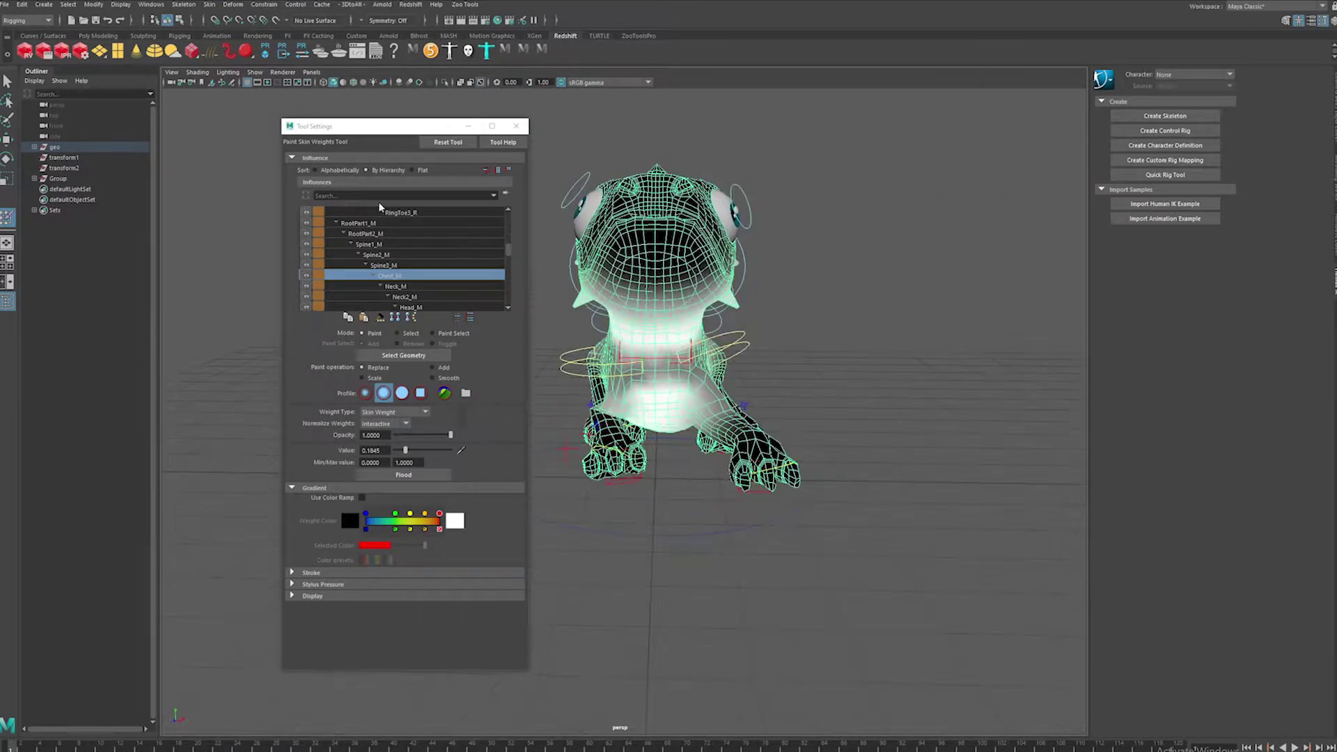
- Compare the Neck_M and Neck2_M influences, return to Neck_M, and set the Replace value to 0
left_click(420, 286)
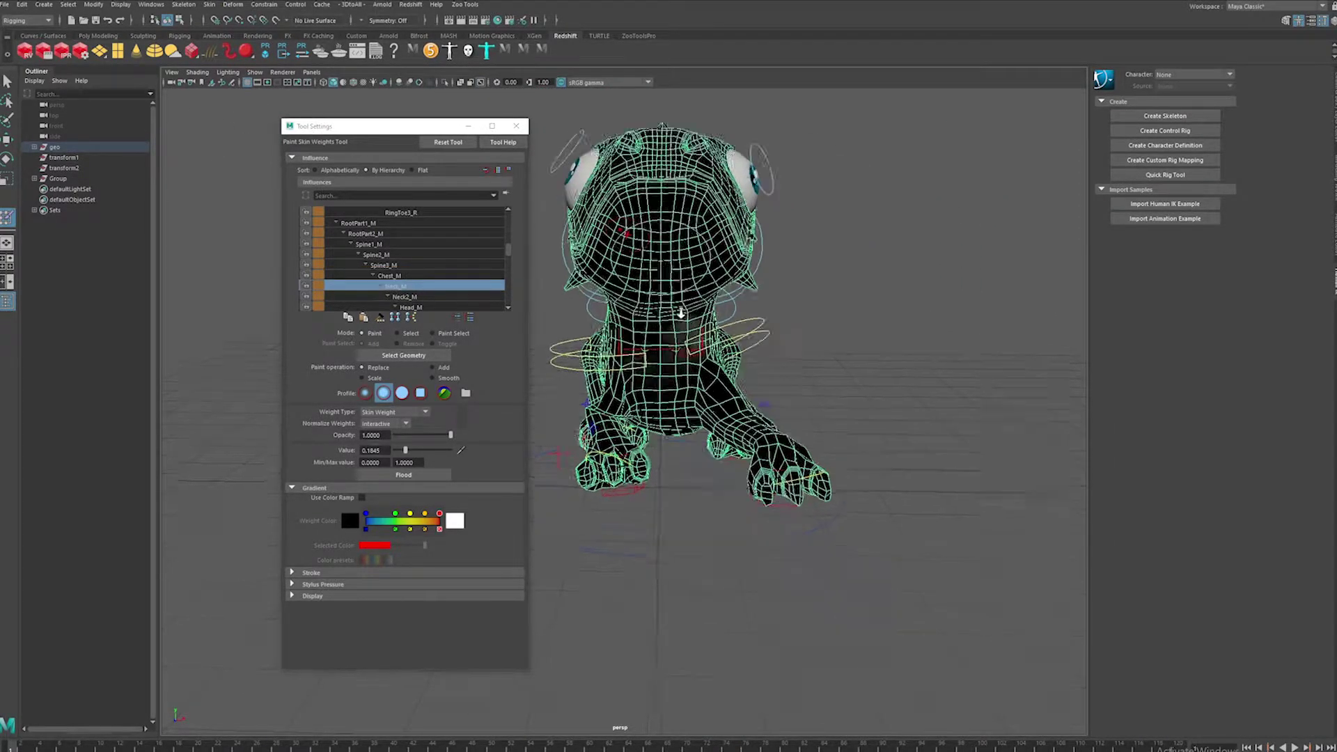
left_click(414, 296)
left_click(424, 288)
middle_click_drag(719, 303, 748, 392, "alt")
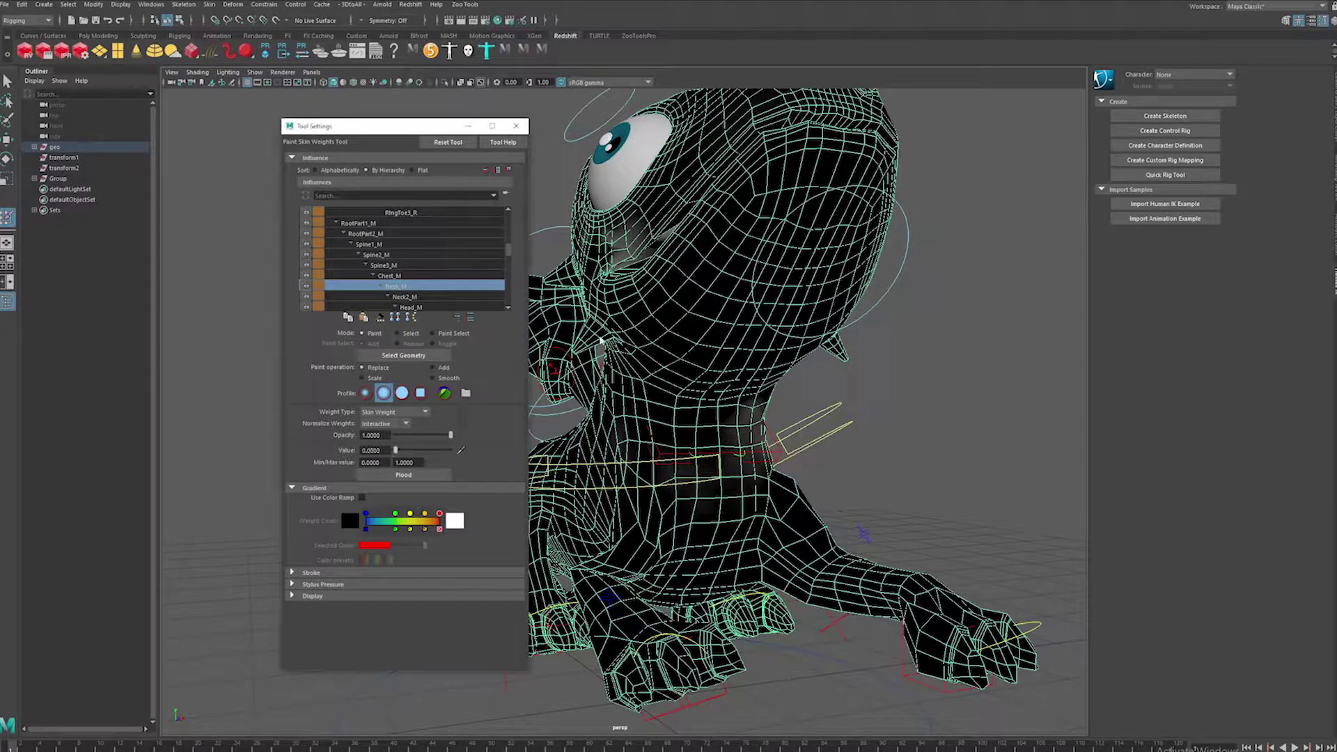
left_click_drag(600, 340, 775, 306, "alt")
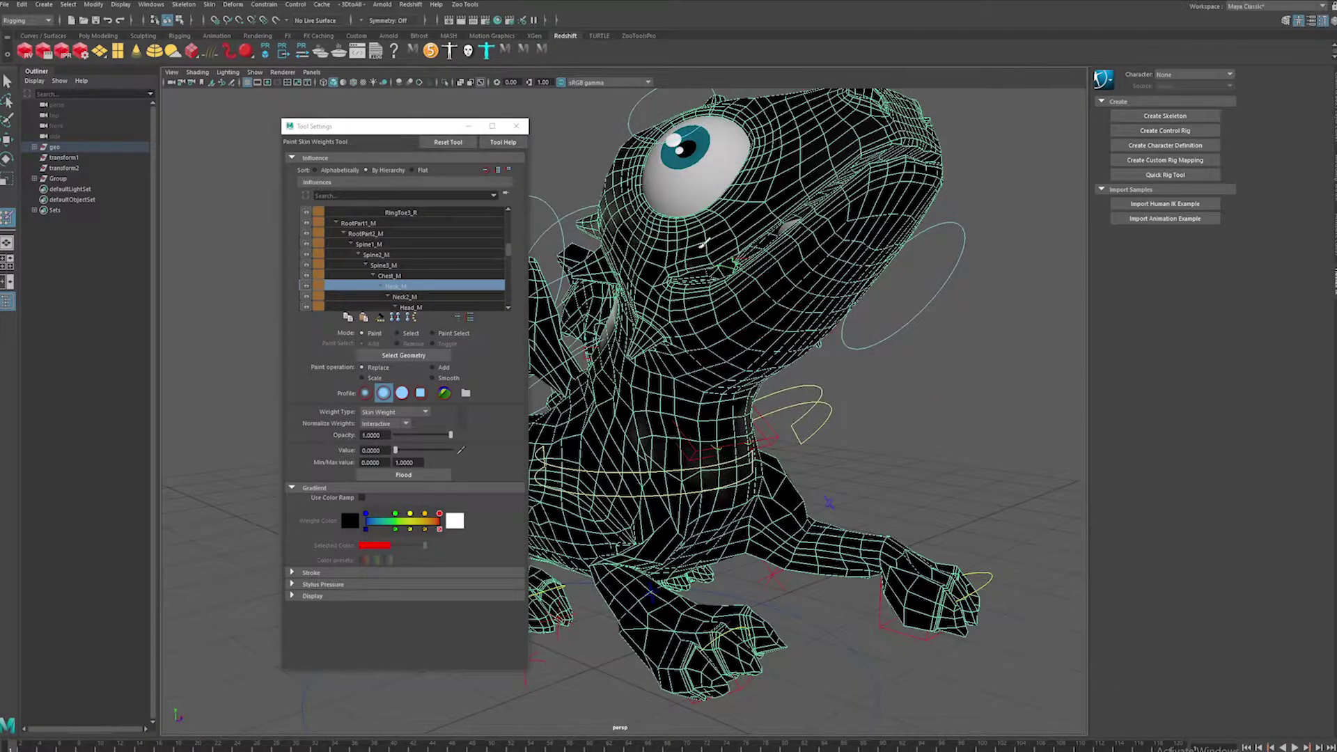
left_click_drag(704, 244, 853, 305, "alt")
- Paint Neck_M weights around the neck, from the nape to the throat, using Replace with value 0.2427
left_click_drag(728, 216, 776, 198)
right_click_drag(724, 236, 800, 243, "alt")
left_click_drag(801, 244, 787, 234, "alt")
mouse_move(786, 233)
middle_mouse_down("alt")
mouse_move(794, 262)
mouse_move(783, 258)
middle_mouse_up("alt")
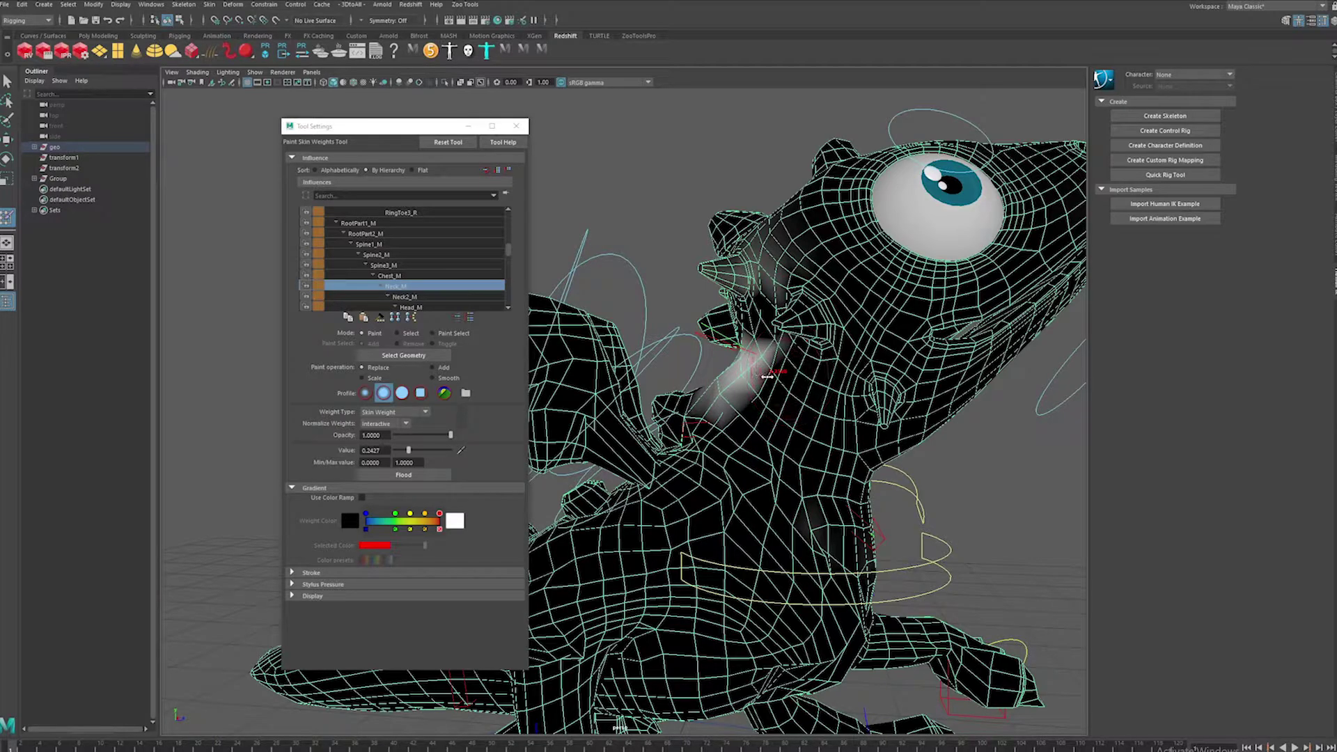
left_click_drag(805, 393, 848, 426)
left_click_drag(848, 426, 738, 397, "alt")
right_click_drag(738, 397, 772, 400, "alt")
left_click_drag(773, 400, 717, 390, "alt")
left_click_drag(752, 397, 821, 383)
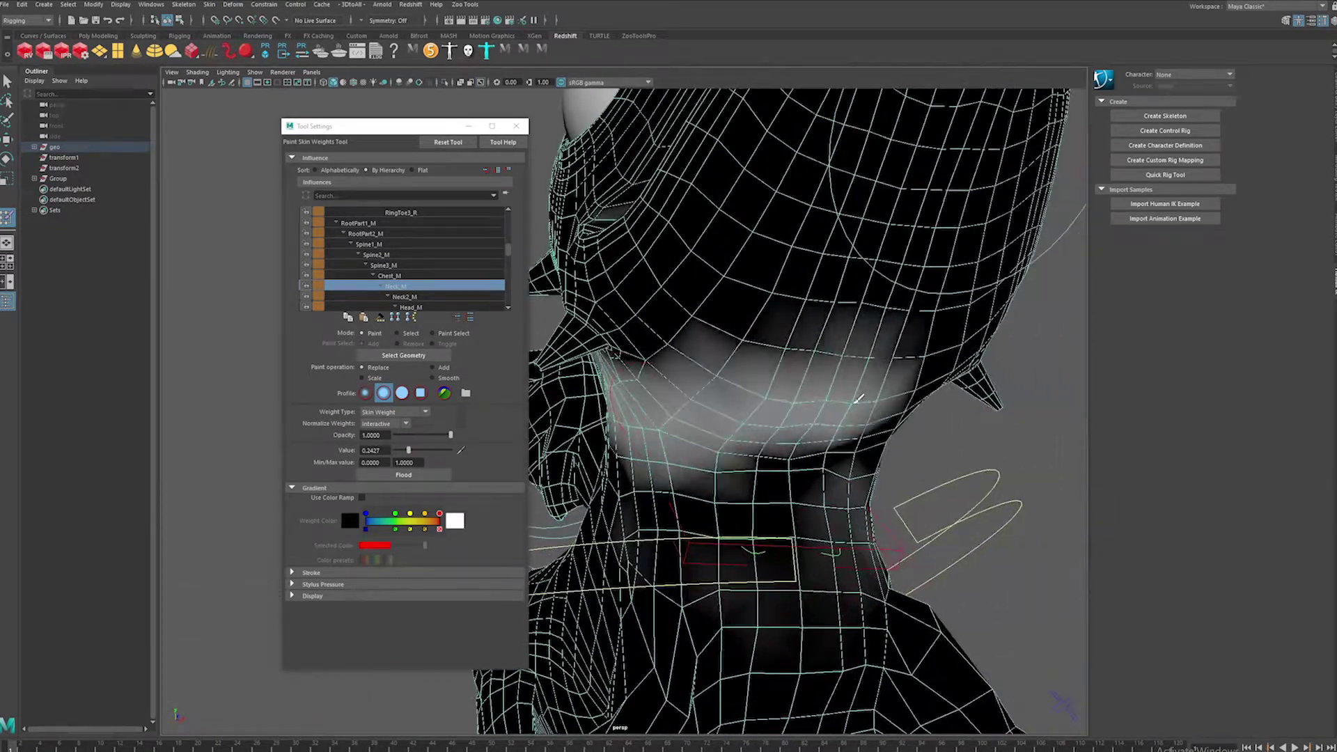
middle_click_drag(814, 379, 798, 390, "alt")
mouse_move(797, 390)
left_mouse_down("alt")
mouse_move(781, 349)
mouse_move(660, 356)
mouse_move(835, 320)
mouse_move(895, 286)
mouse_move(703, 383)
mouse_move(680, 447)
left_mouse_up("alt")
right_click_drag(680, 448, 620, 389, "alt")
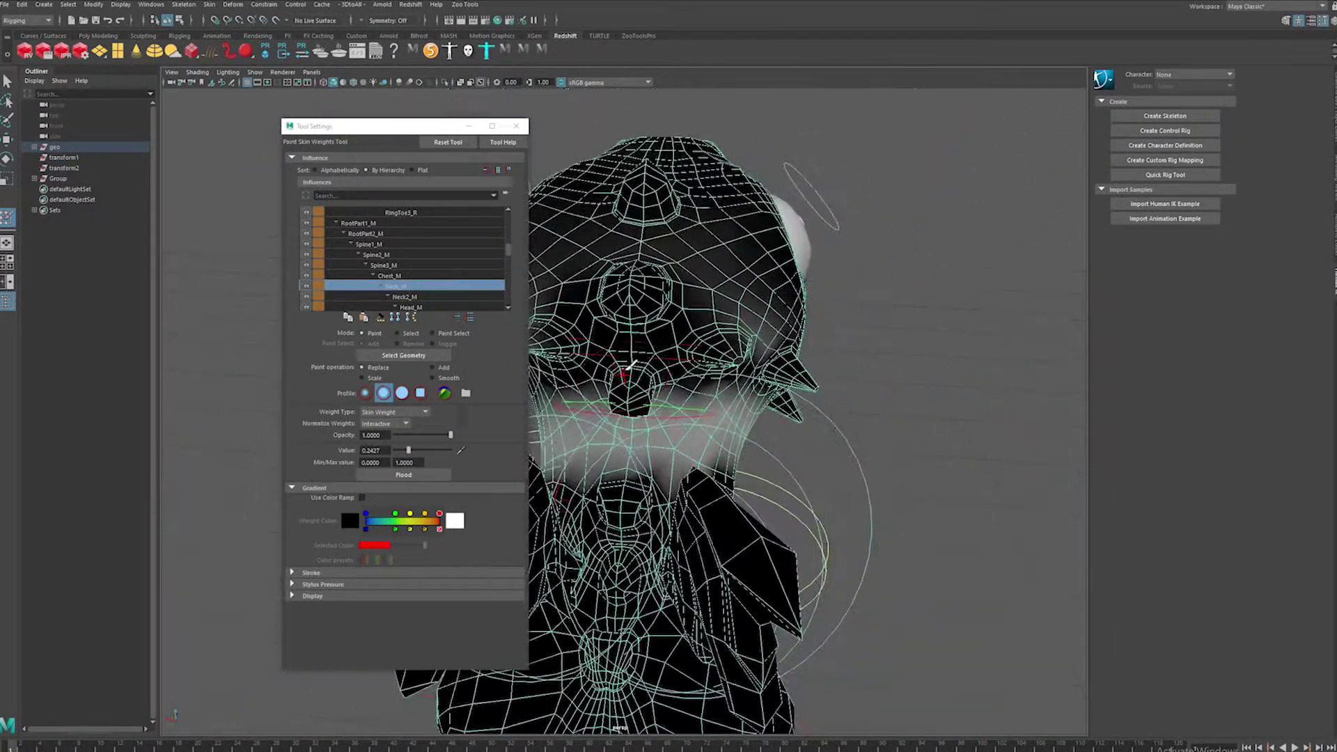
mouse_move(620, 389)
left_mouse_down("alt")
mouse_move(744, 318)
mouse_move(724, 310)
mouse_move(782, 292)
mouse_move(663, 326)
mouse_move(748, 315)
left_mouse_up("alt")
- Choose the Neck2_M influence and paint its weights around the back and base of the head with Replace at 0.2427
left_click(406, 297)
left_click(449, 305)
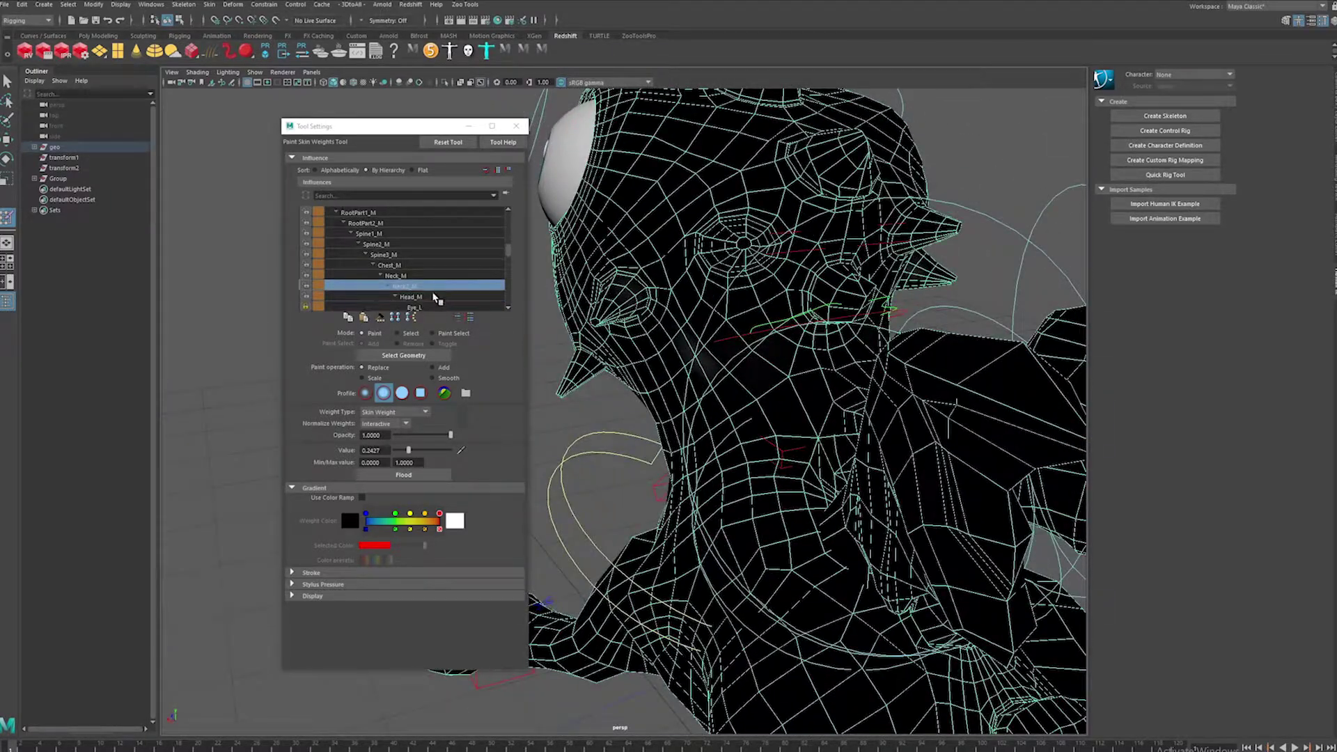
left_click(435, 287)
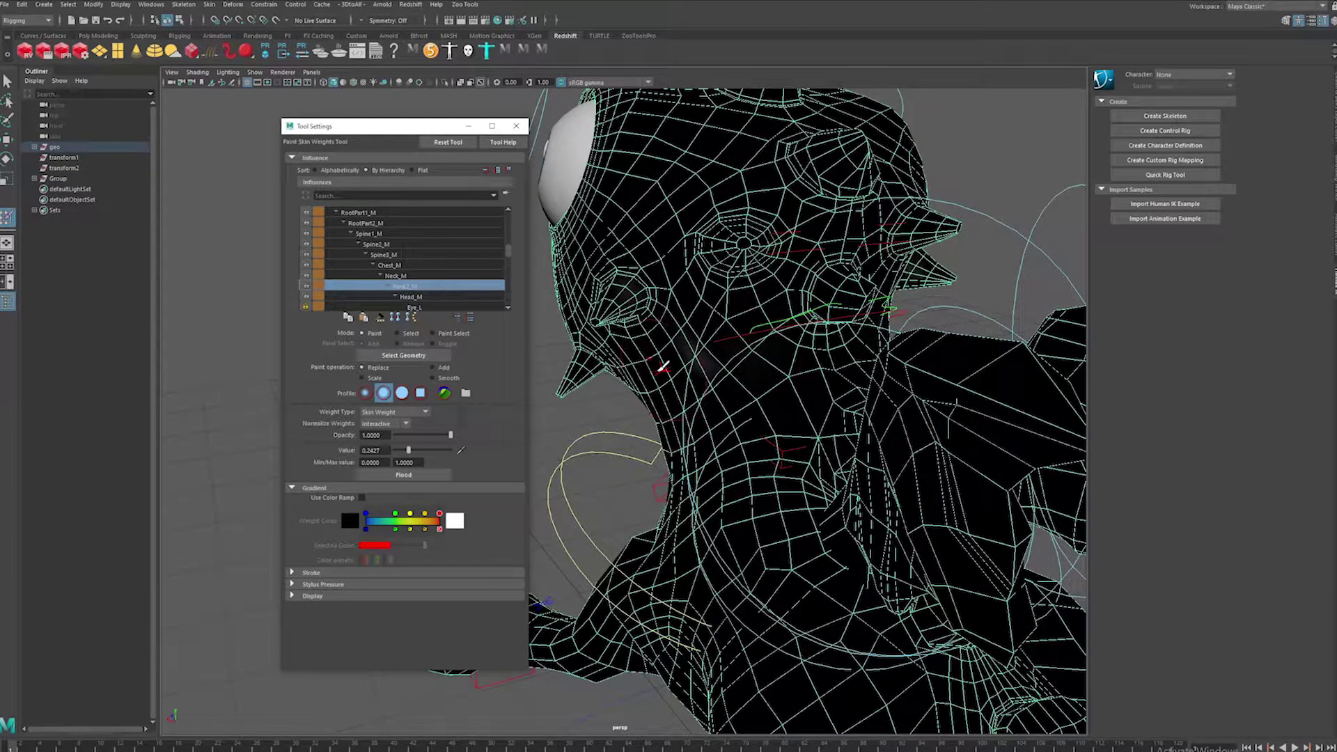
left_click_drag(663, 364, 775, 289, "alt")
left_click_drag(867, 280, 771, 282, "alt")
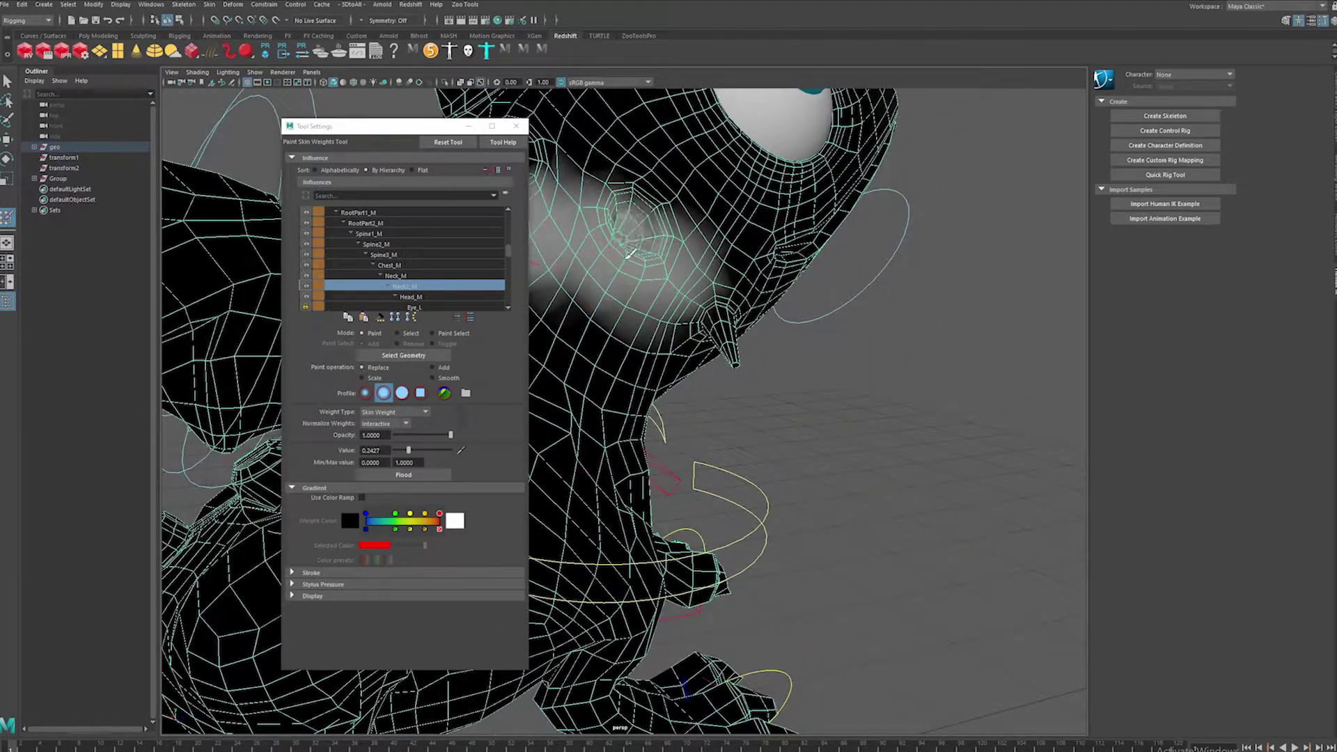
mouse_move(665, 284)
left_mouse_down("alt")
mouse_move(758, 299)
mouse_move(650, 301)
left_mouse_up("alt")
left_click_drag(806, 297, 665, 298, "alt")
left_click_drag(804, 284, 933, 264, "alt")
right_click_drag(933, 265, 738, 278, "alt")
left_click_drag(738, 279, 819, 309, "alt")
- Choose the Head_M influence, examine its weights across the head and neck, and leave weight painting with the Select tool
left_click(440, 299)
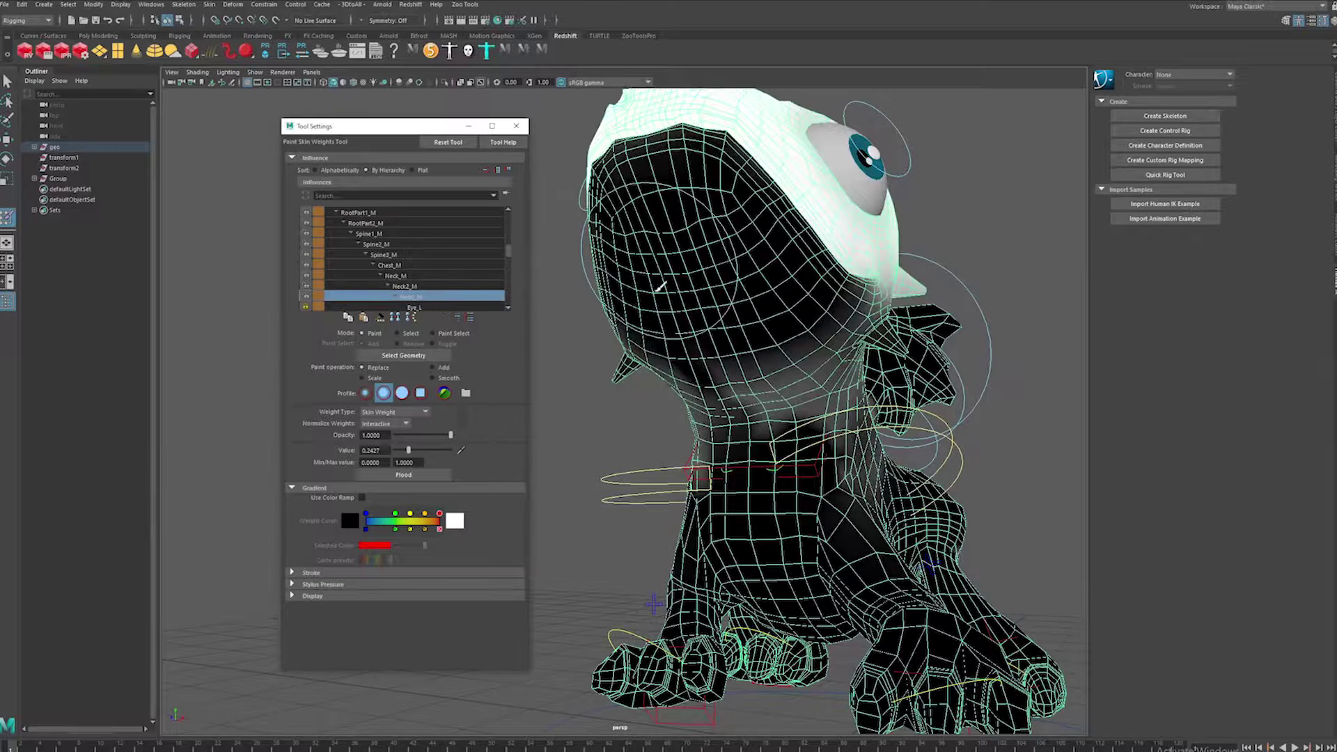
left_click_drag(659, 288, 754, 282, "alt")
left_click_drag(657, 300, 695, 287, "alt")
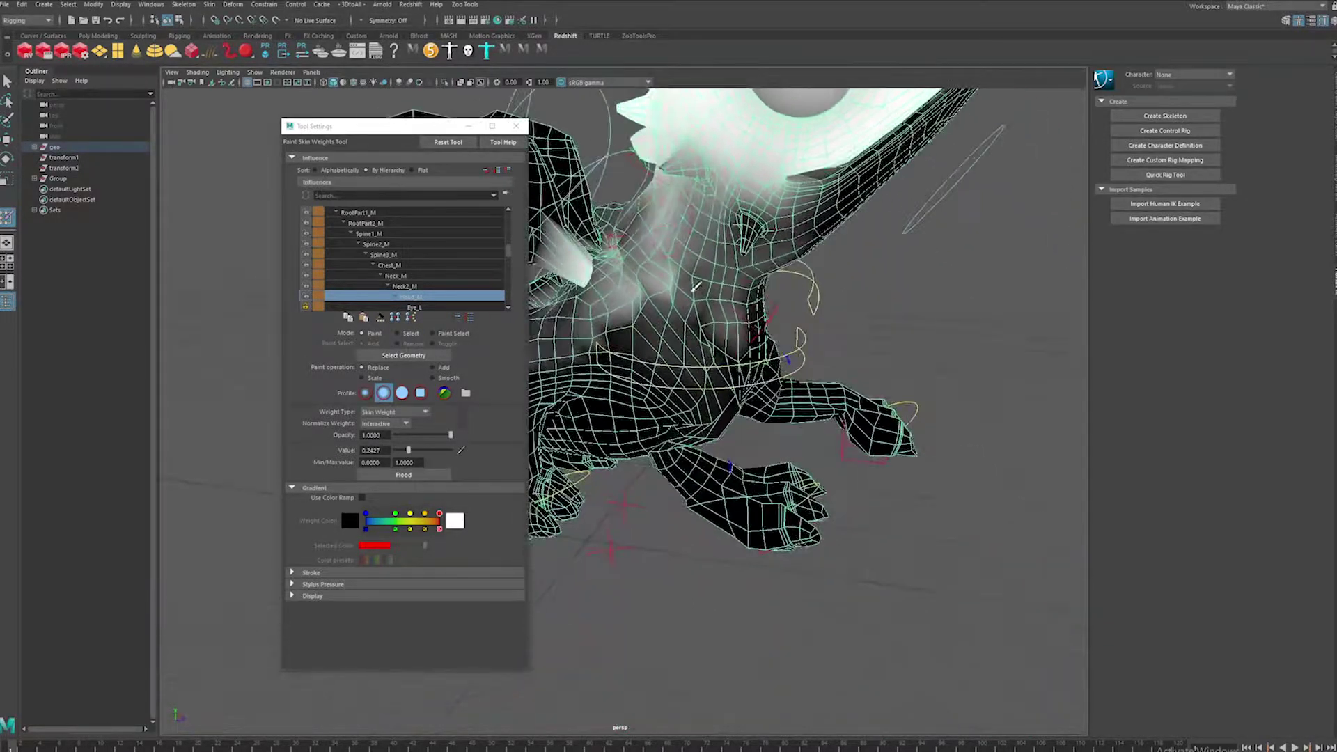
left_click(7, 82)
- Select a front foot's control, test the leg deformation with the Move tool, and undo the last move
scroll(627, 300, "down", 4)
middle_click_drag(626, 297, 729, 305, "alt")
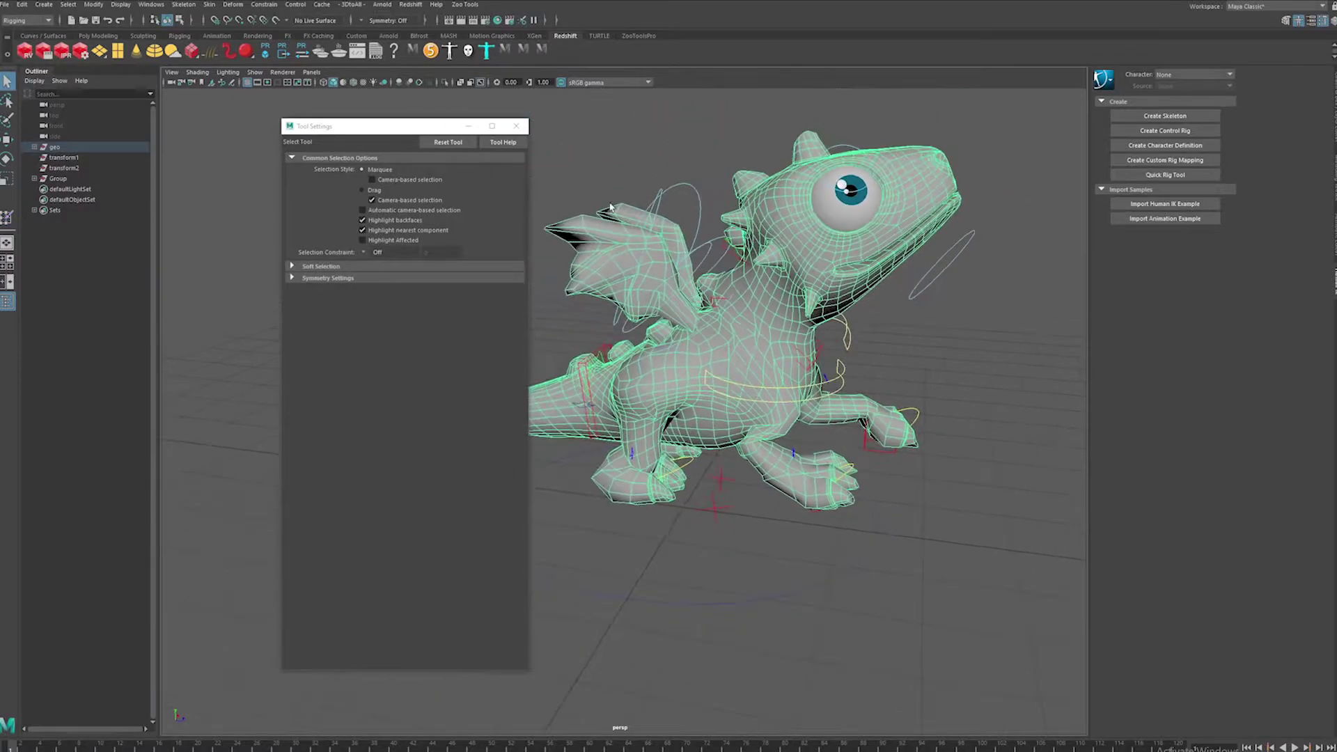
key("e")
left_click_drag(729, 307, 818, 357, "alt")
left_click(851, 450)
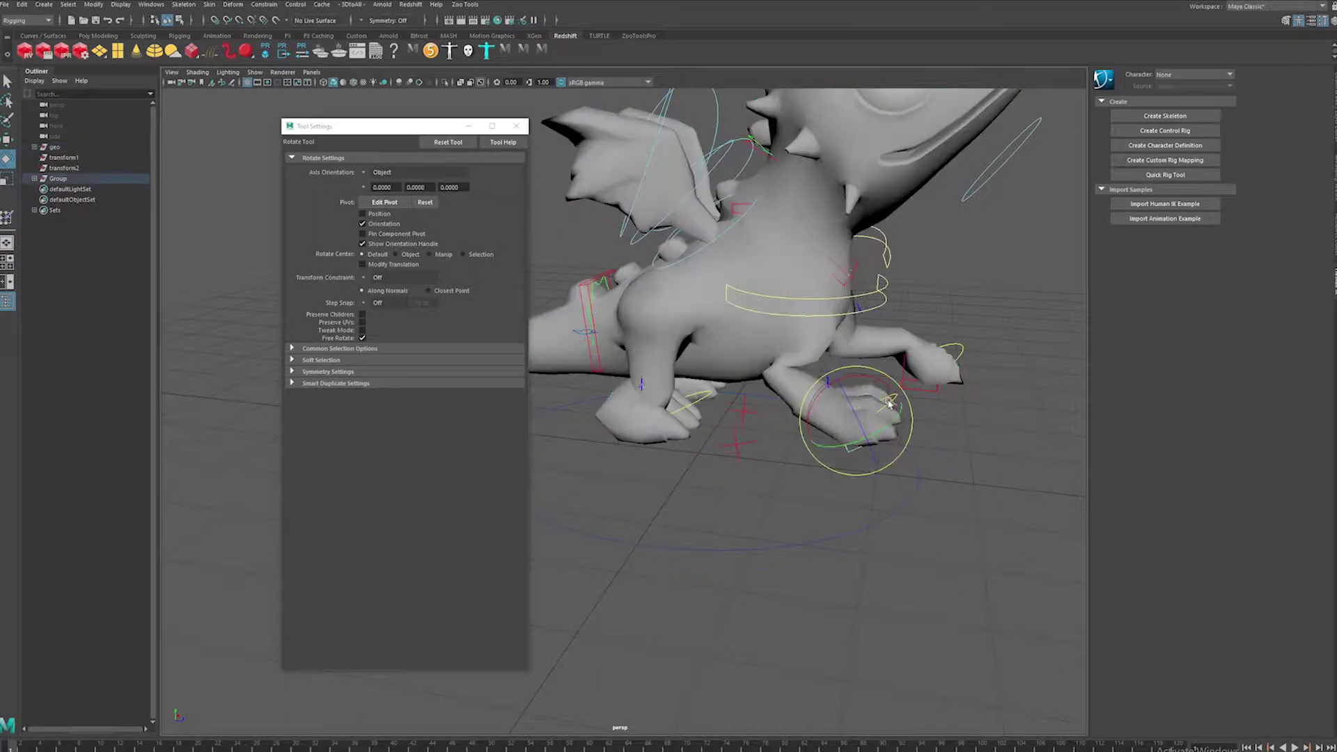
middle_click_drag(830, 334, 780, 298, "alt")
right_click_drag(813, 321, 882, 365, "alt")
key("w")
left_click_drag(883, 363, 888, 421)
middle_click_drag(939, 363, 865, 349, "alt")
left_click(879, 346)
left_click_drag(869, 330, 648, 310)
key("ctrl+z")
- Raise and reposition the front foot's control to test how the shoulder and wing base deform
scroll(702, 341, "down", 6)
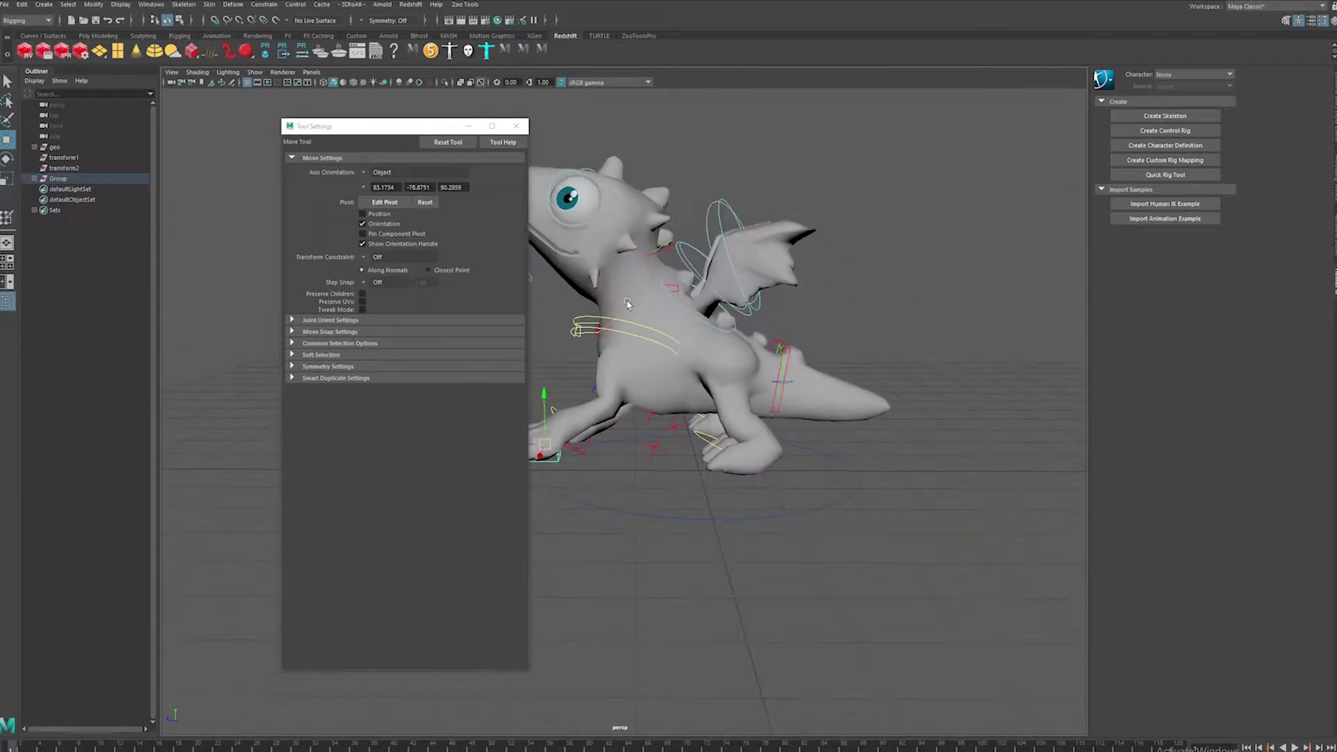
middle_click_drag(647, 310, 801, 271, "alt")
scroll(738, 362, "up", 2)
left_click_drag(721, 409, 764, 337)
mouse_move(764, 337)
left_mouse_down("alt")
mouse_move(626, 313)
mouse_move(745, 348)
left_mouse_up("alt")
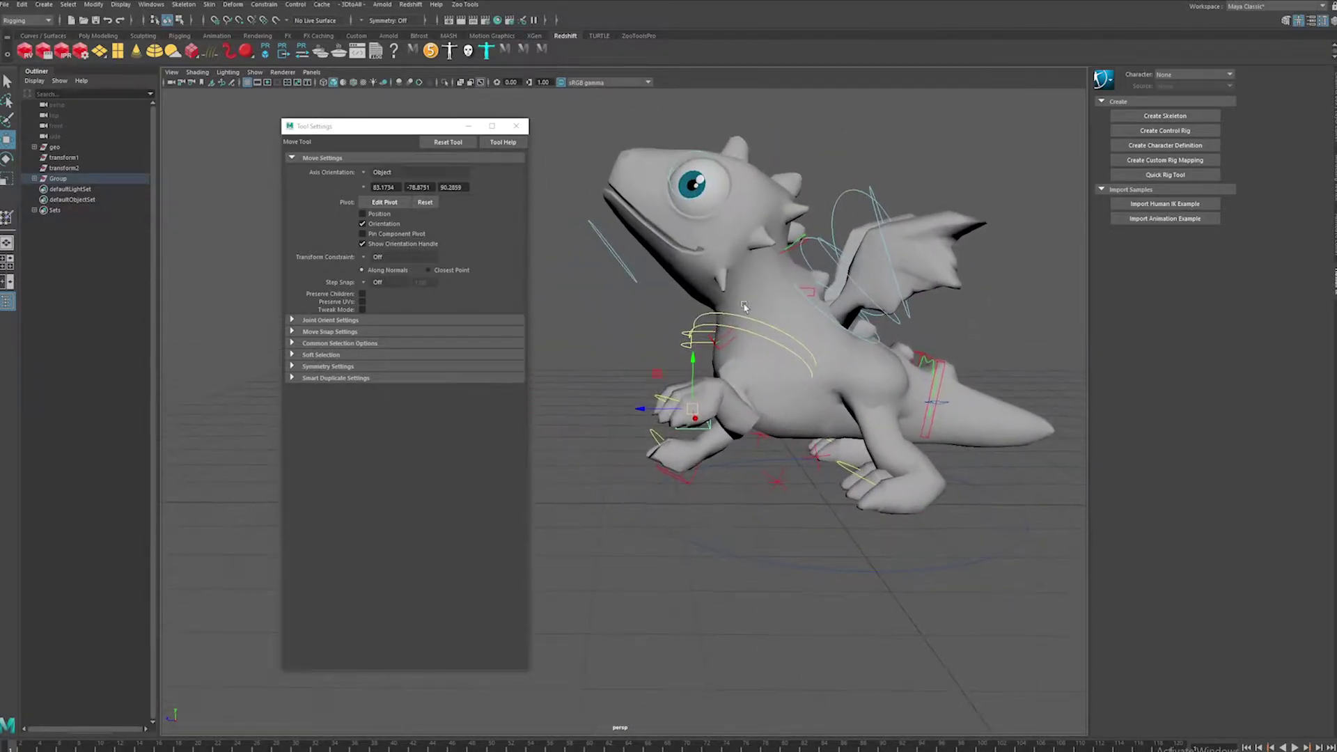
scroll(792, 432, "up", 5)
middle_click_drag(905, 327, 768, 416, "alt")
scroll(769, 415, "down", 2)
left_click_drag(612, 488, 574, 501)
- Reselect the dragon mesh and resume Paint Skin Weights to inspect the area around the wing base
left_click(862, 362)
middle_click_drag(863, 360, 784, 367, "alt")
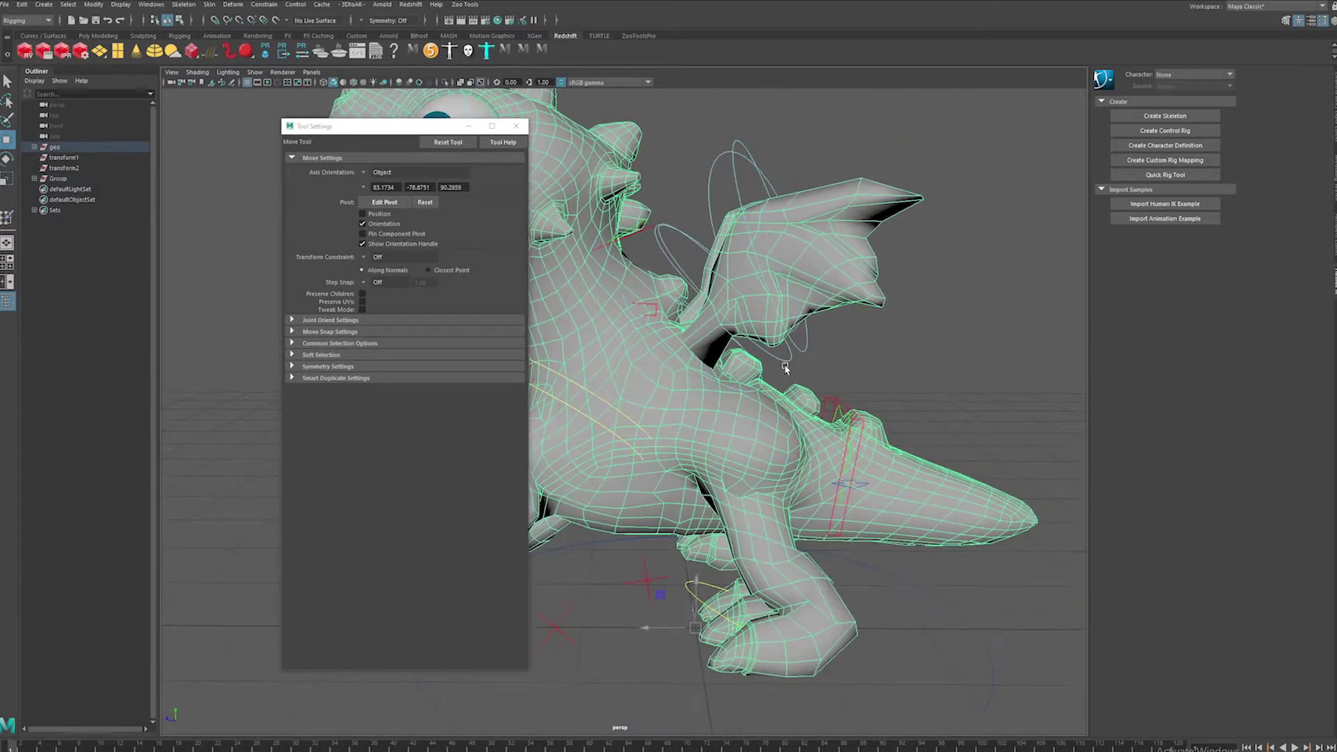
scroll(724, 360, "up", 2)
key("y")
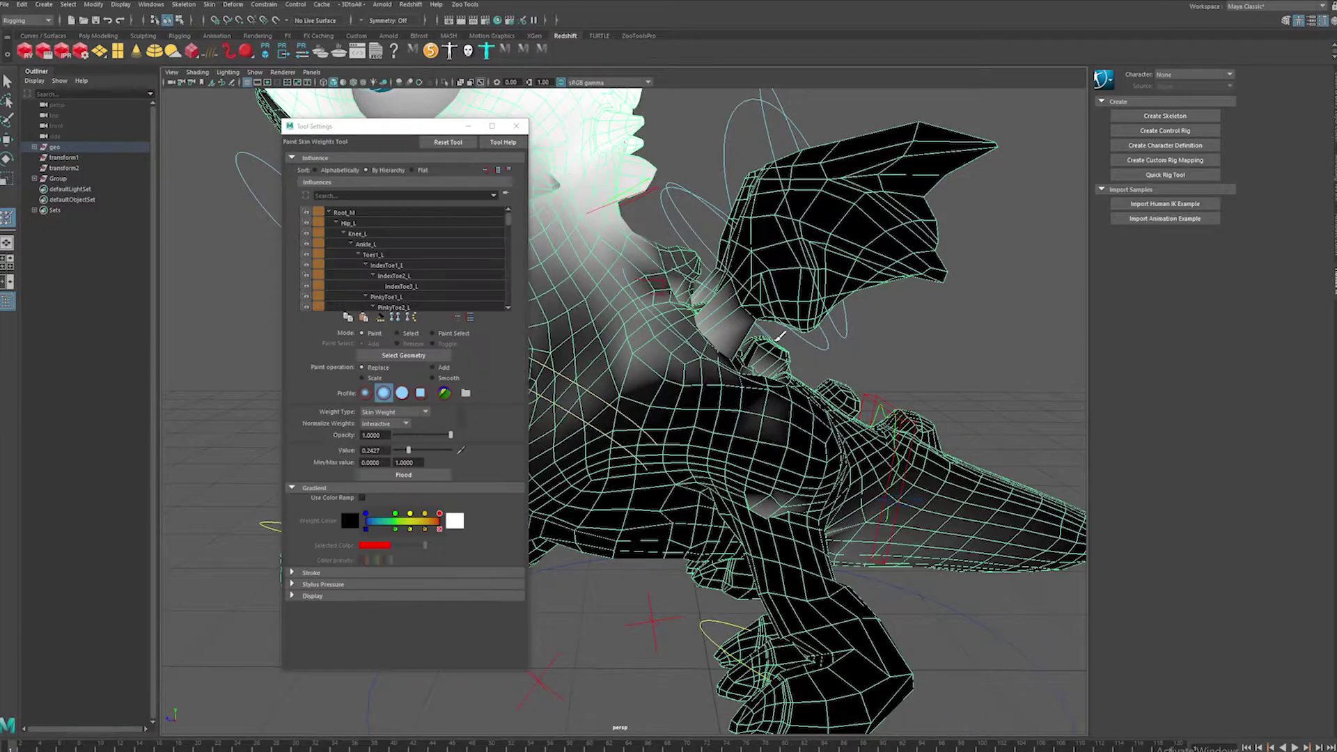
scroll(798, 353, "up", 3)
left_click_drag(779, 349, 846, 335, "alt")
- Step back through the joint influences from the finger joints to Scapula_L to find what affects the wing base
scroll(787, 345, "down", 4)
scroll(458, 278, "down", 2)
scroll(463, 282, "down", 15)
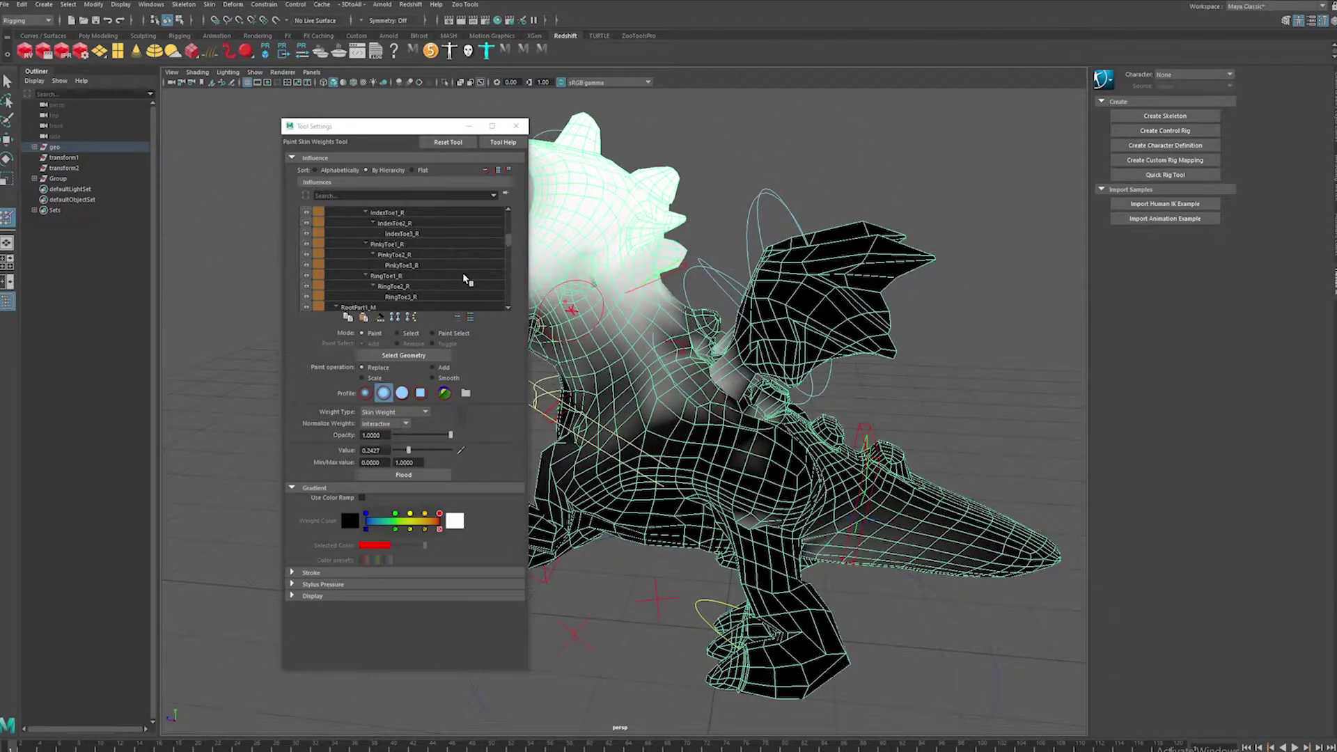
scroll(476, 293, "down", 6)
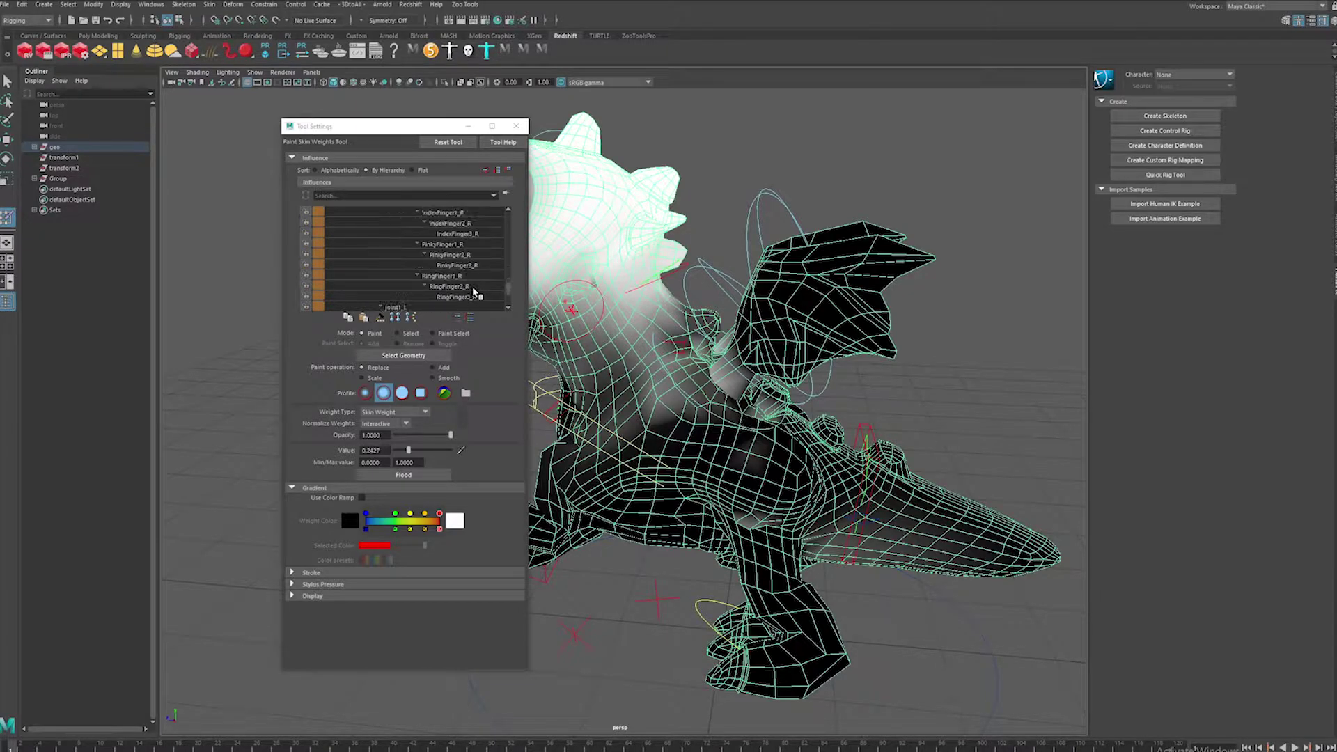
left_click(471, 288)
key("Up")
key("Up")
key("Up")
key("Up")
key("Up")
key("Up")
key("Up")
key("Up")
key("Up")
key("Up")
key("Up")
key("Up")
key("Up")
key("Up")
key("Up")
key("Up")
key("Up")
key("Up")
key("Up")
key("Up")
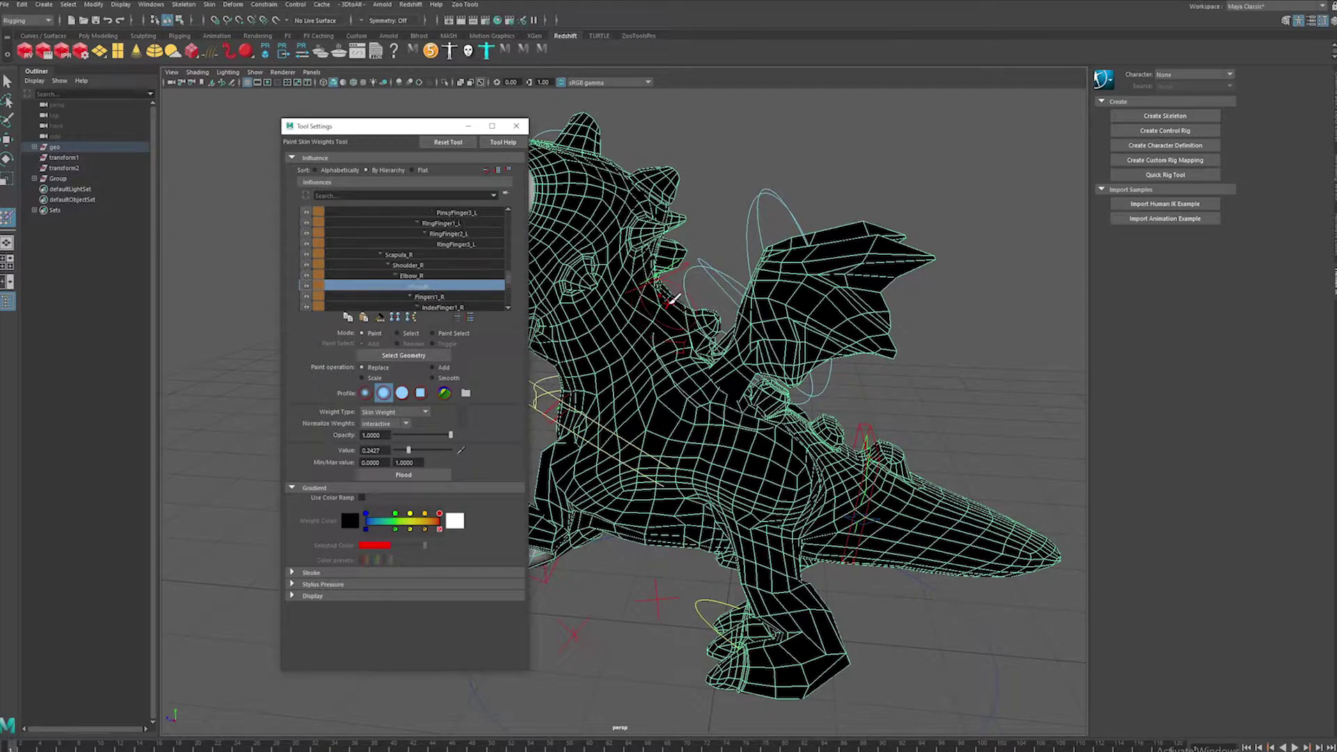
key("Up")
key("Up")
key("Up")
key("Up")
key("Up")
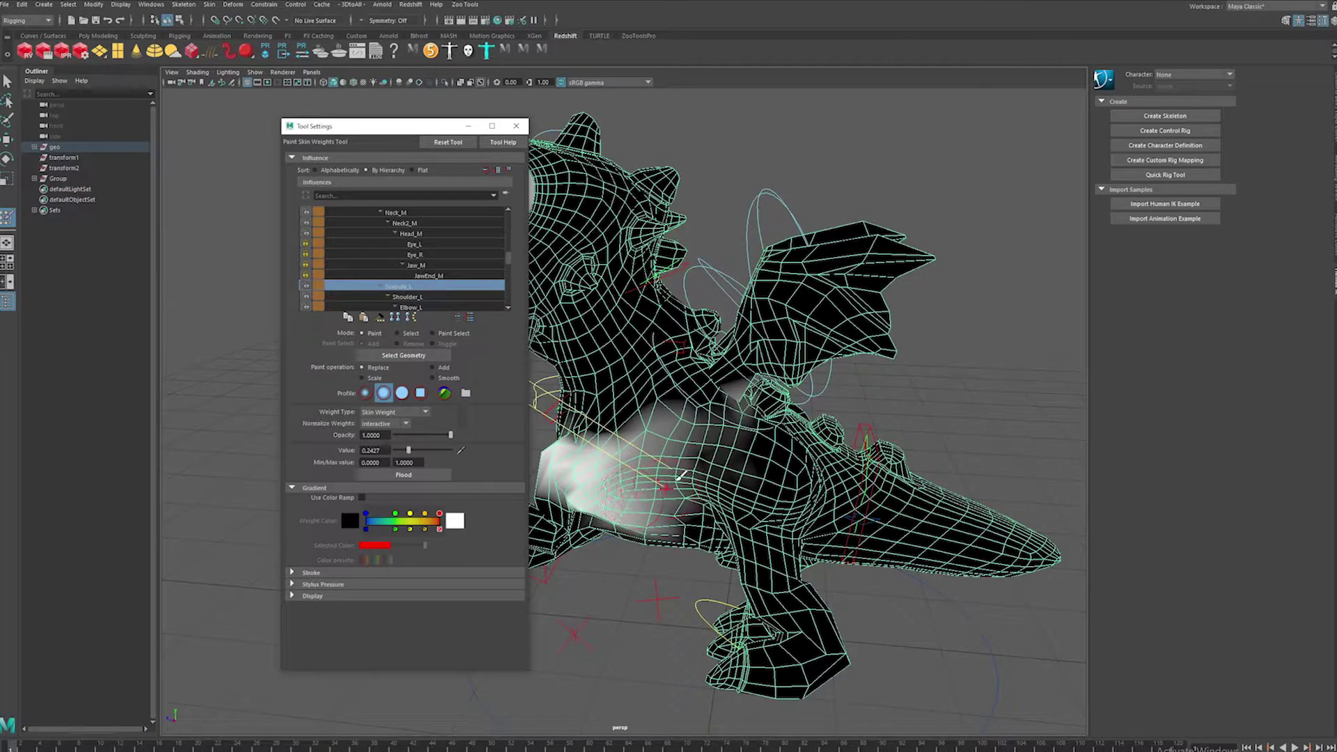
- Set skin weight painting to Replace with a value of 0 and paint the Scapula_L influence off the wing base
left_click_drag(658, 458, 779, 381, "alt")
scroll(778, 381, "up", 3)
left_click(374, 378)
left_click_drag(408, 450, 395, 449)
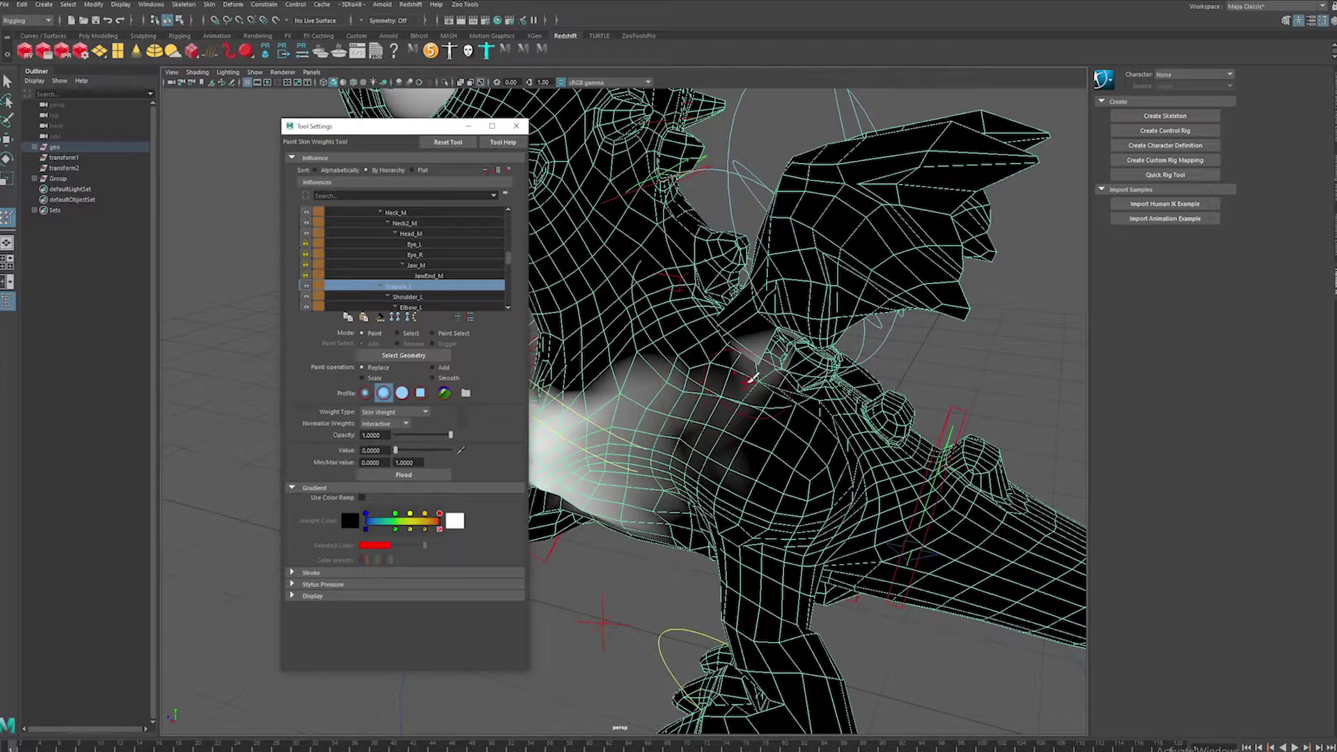
left_click_drag(781, 341, 799, 432, "alt")
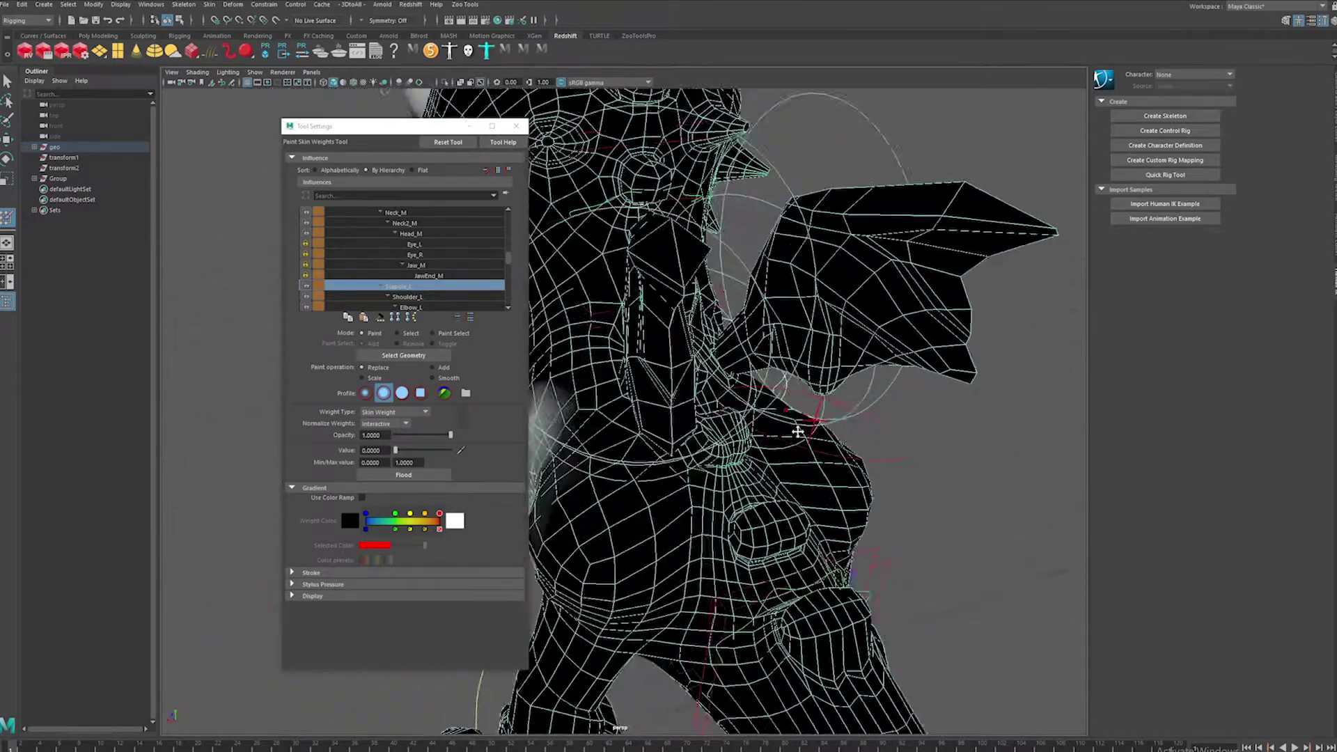
right_click_drag(799, 431, 848, 420, "alt")
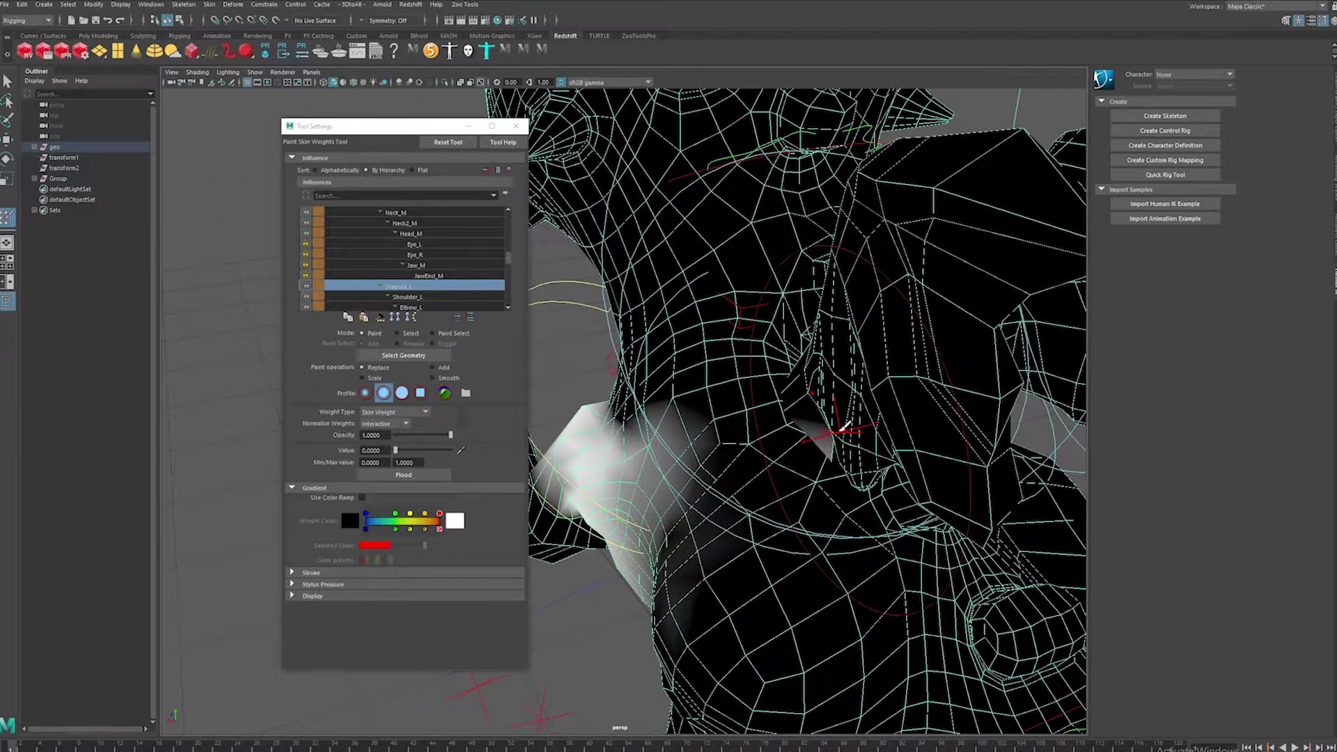
left_click_drag(822, 410, 799, 410, "alt")
right_click_drag(799, 410, 808, 466, "alt")
middle_click_drag(808, 466, 752, 453, "alt")
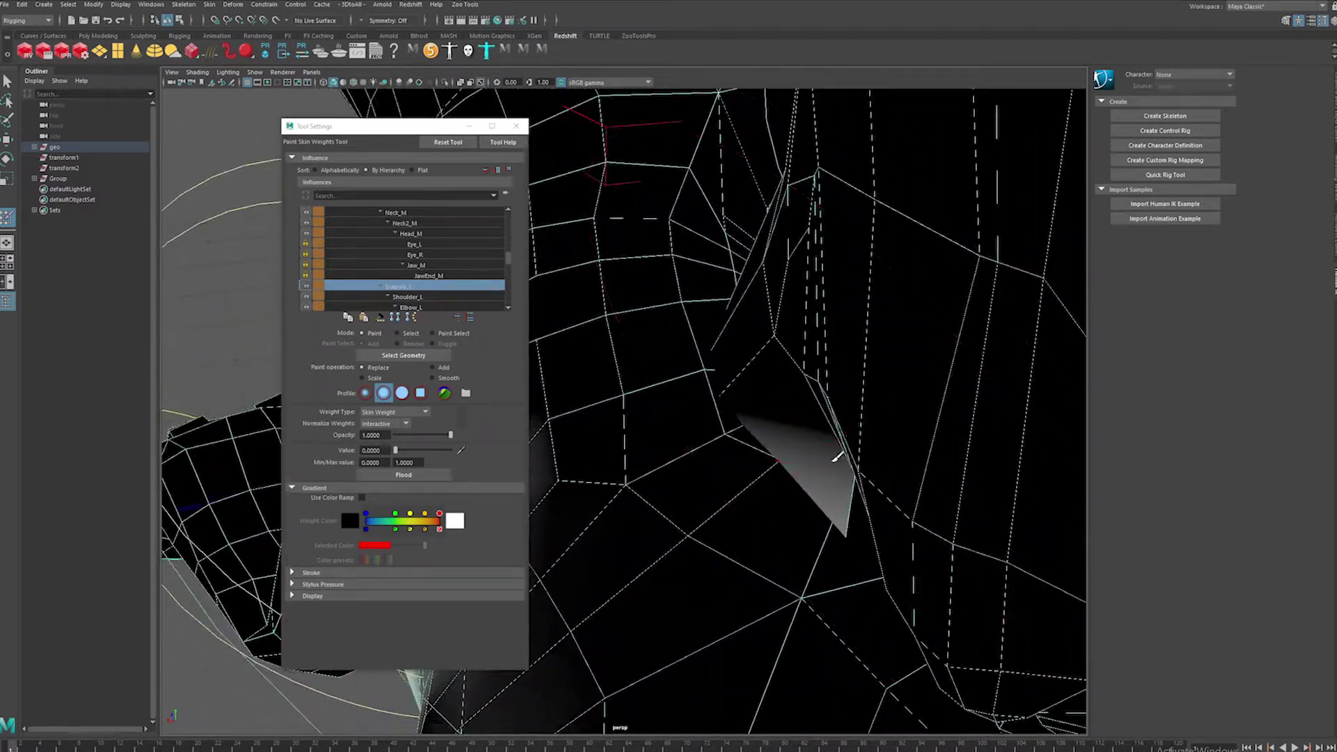
left_click_drag(835, 457, 782, 427, "alt")
left_click_drag(787, 374, 712, 388)
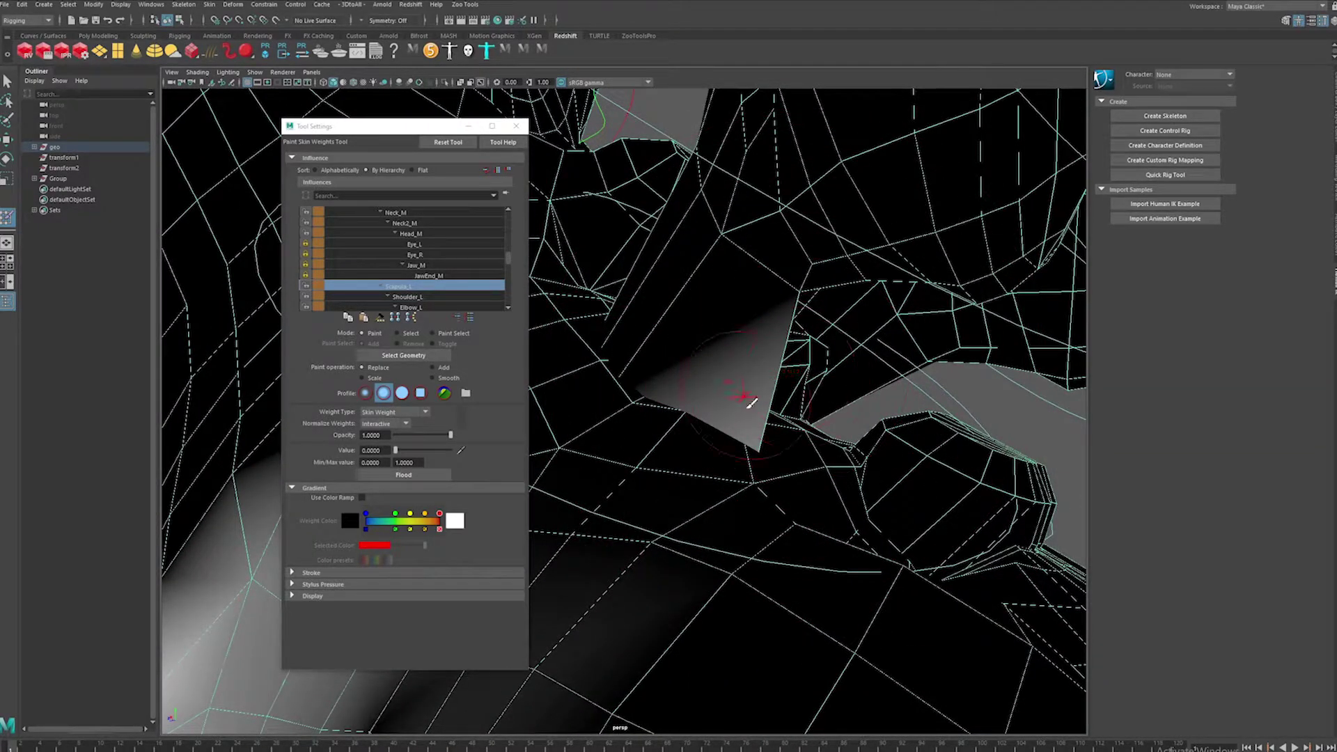
mouse_move(843, 411)
left_mouse_down("alt")
mouse_move(754, 395)
mouse_move(697, 432)
mouse_move(777, 417)
left_mouse_up("alt")
left_click_drag(834, 509, 1000, 559)
scroll(801, 480, "down", 4)
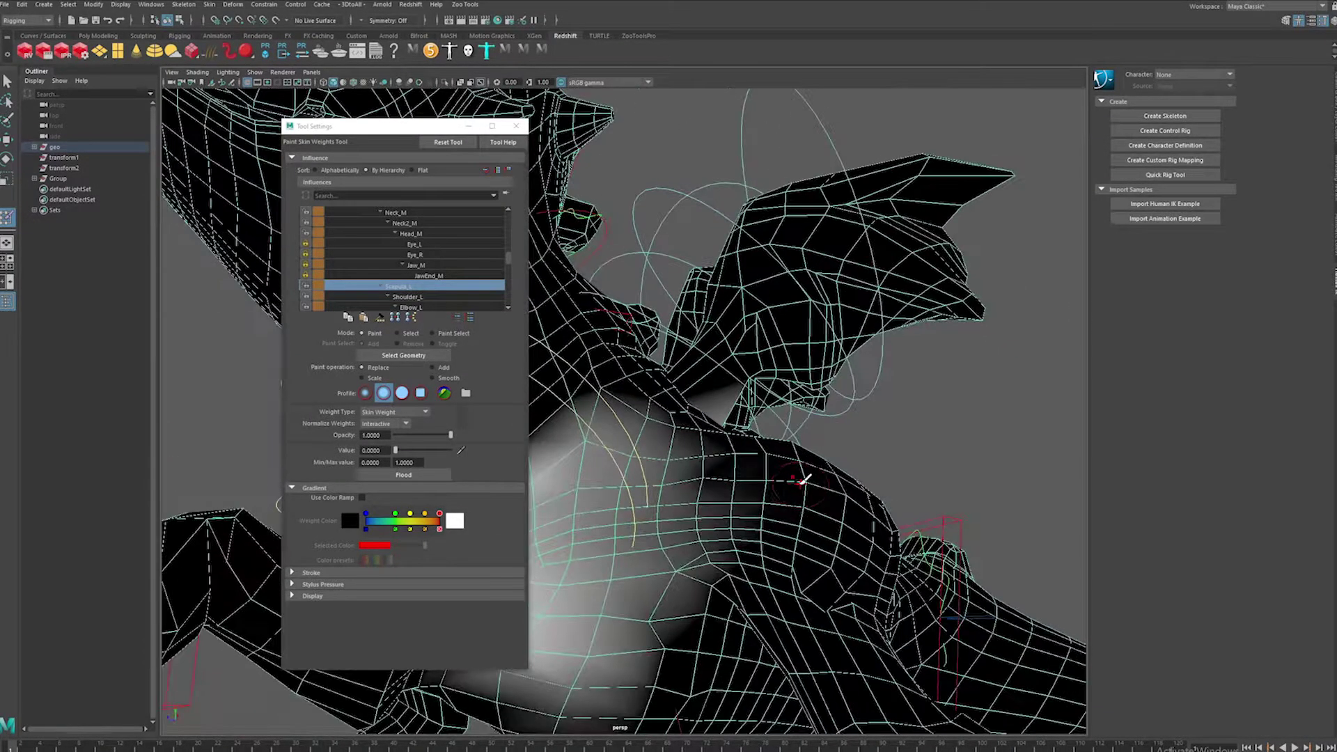
- Flood the Scapula_L weights several times with the Smooth operation and smooth them around the wing base
left_click_drag(799, 480, 561, 454, "alt")
left_click(441, 378)
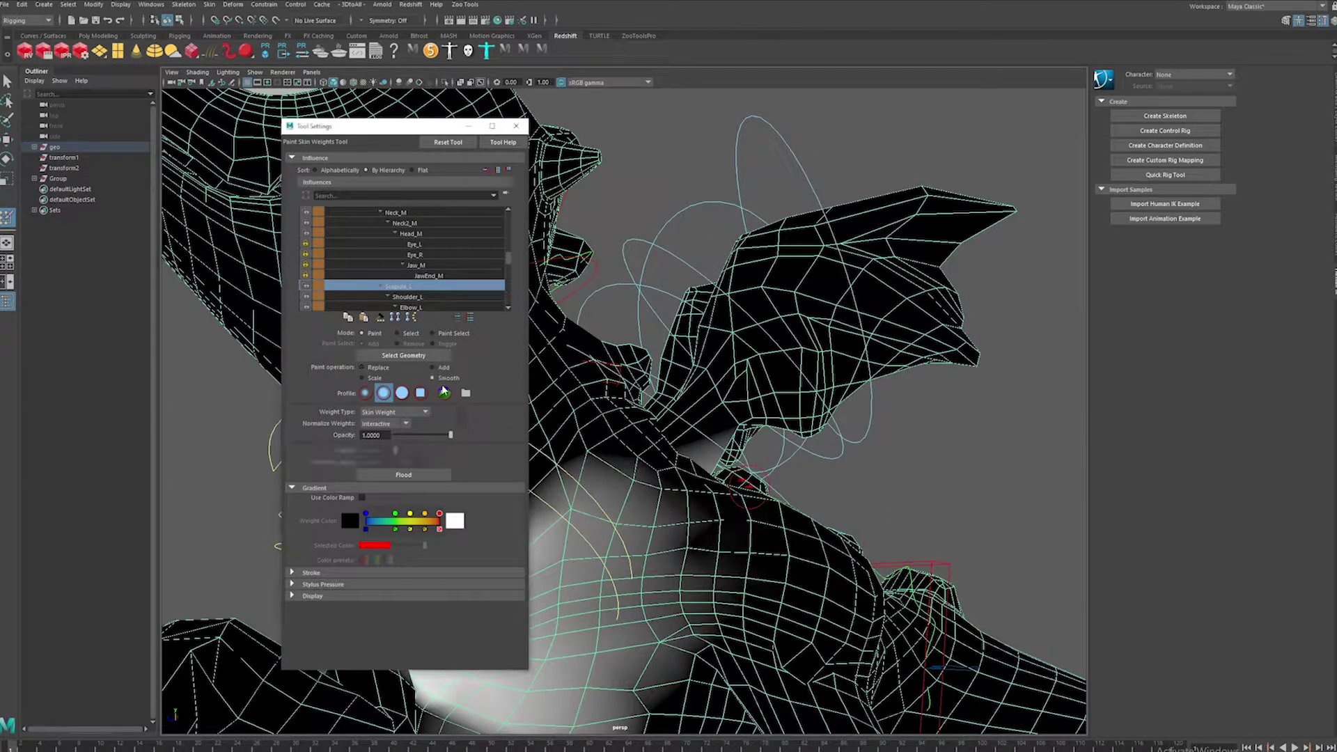
left_click(419, 474)
left_click(419, 474)
scroll(705, 437, "up", 1)
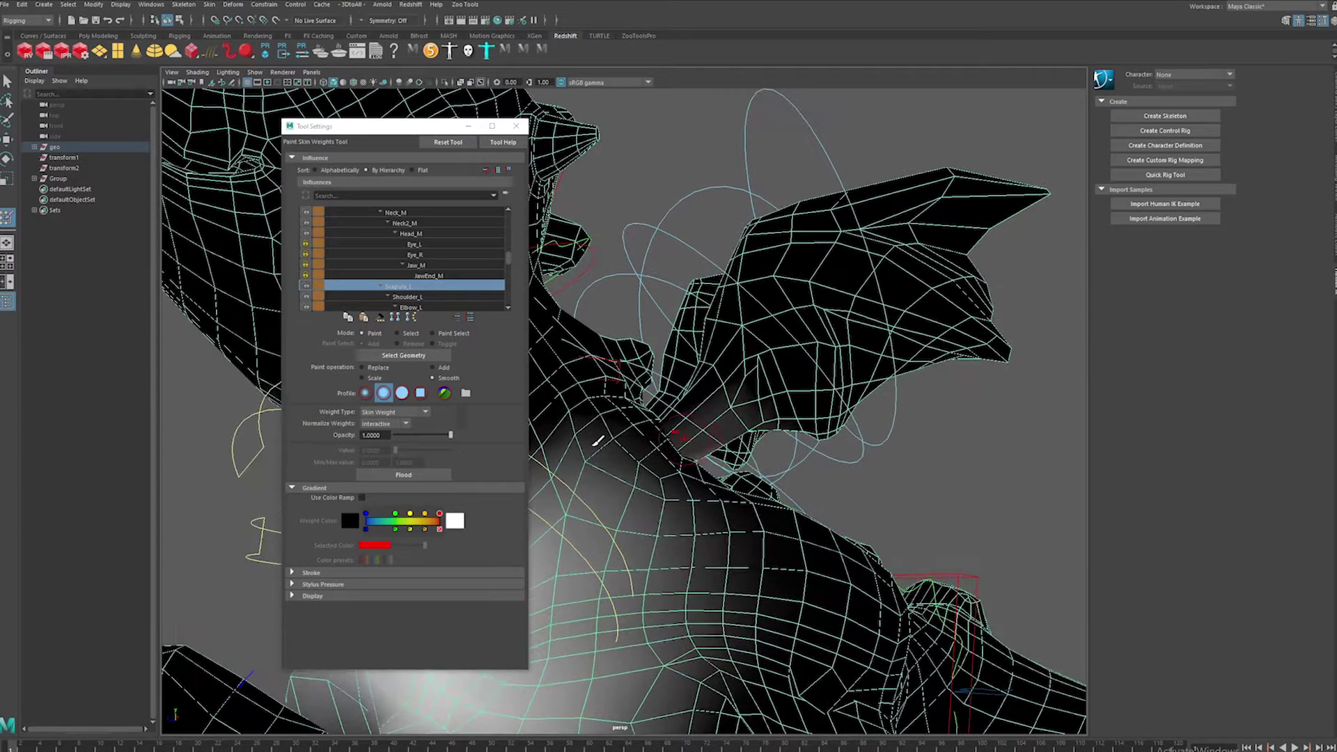
left_click(431, 475)
left_click(432, 476)
left_click_drag(694, 416, 727, 420)
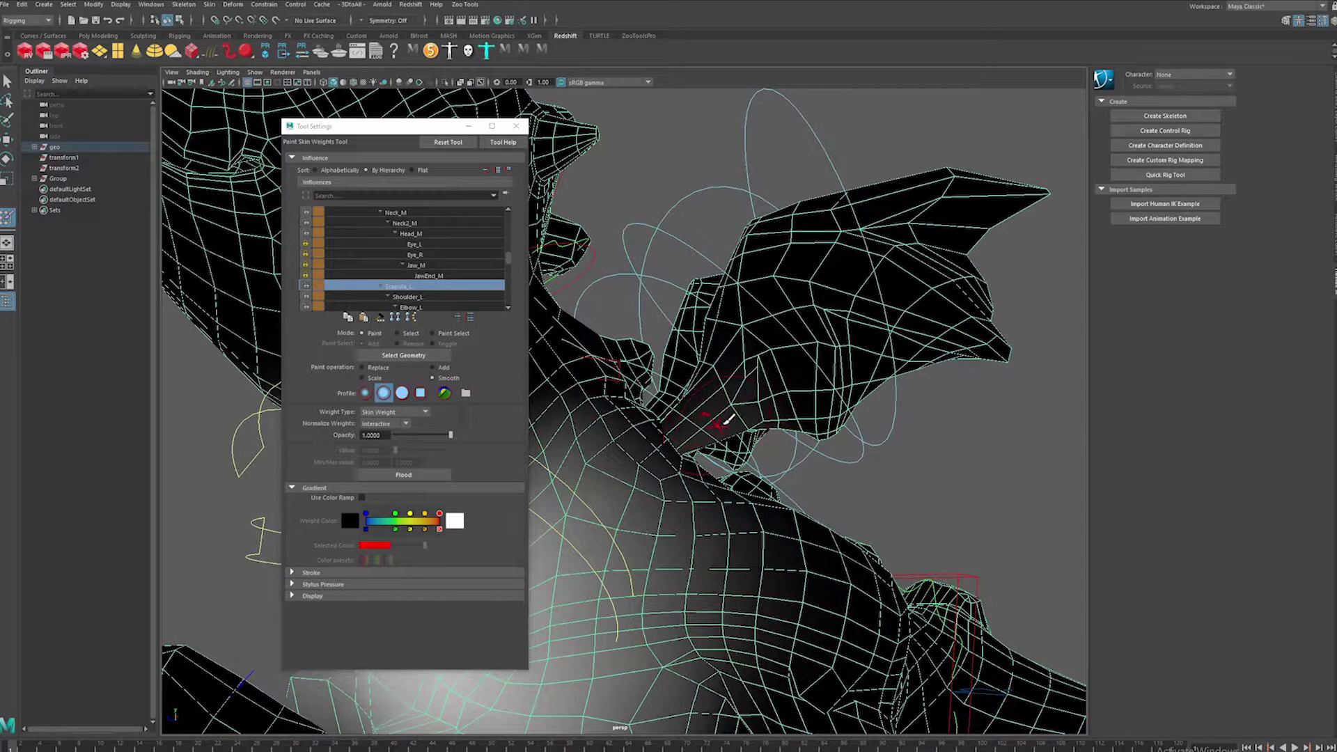
- Paint out the remaining Scapula_L influence at the wing base with Replace at value 0, and close the tool settings
left_click(378, 368)
mouse_move(697, 422)
left_mouse_down()
mouse_move(770, 390)
mouse_move(727, 517)
mouse_move(669, 428)
left_mouse_up()
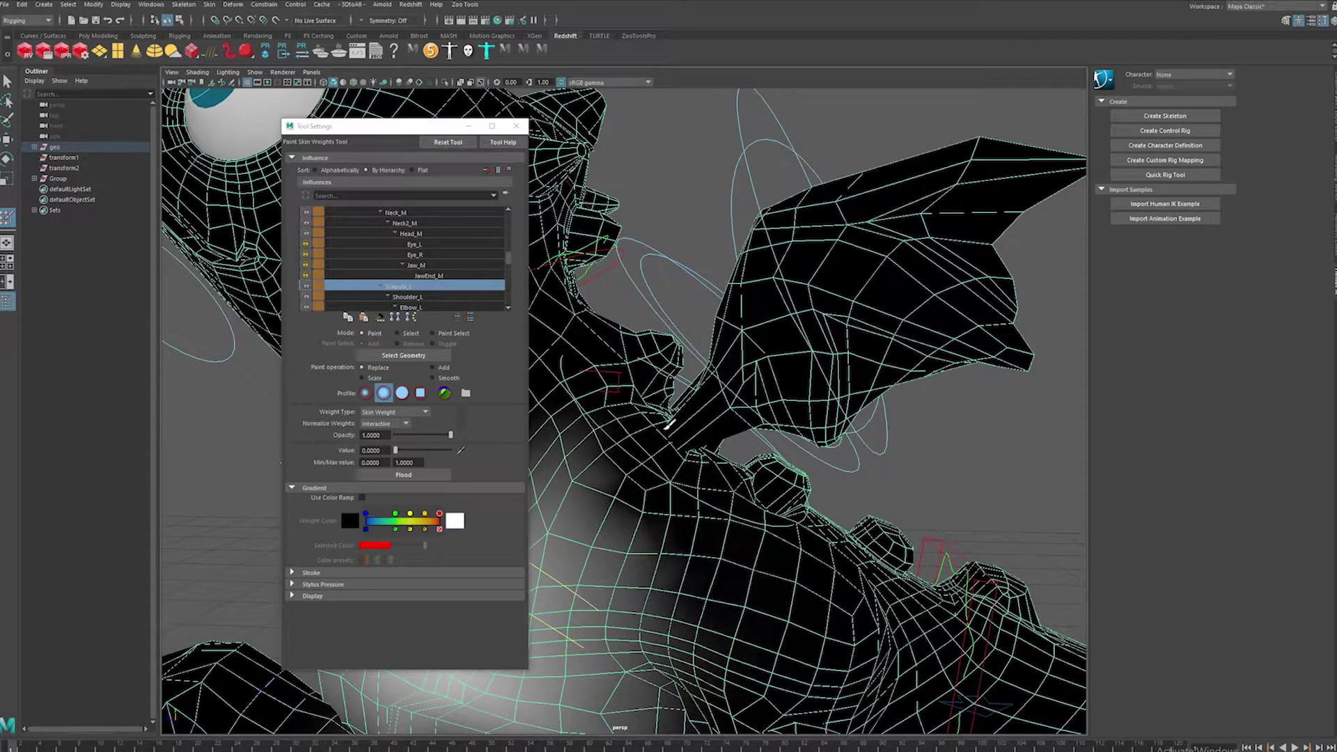
right_click_drag(668, 424, 632, 409, "alt")
left_click_drag(710, 485, 599, 480, "alt")
middle_click_drag(599, 481, 911, 470, "alt")
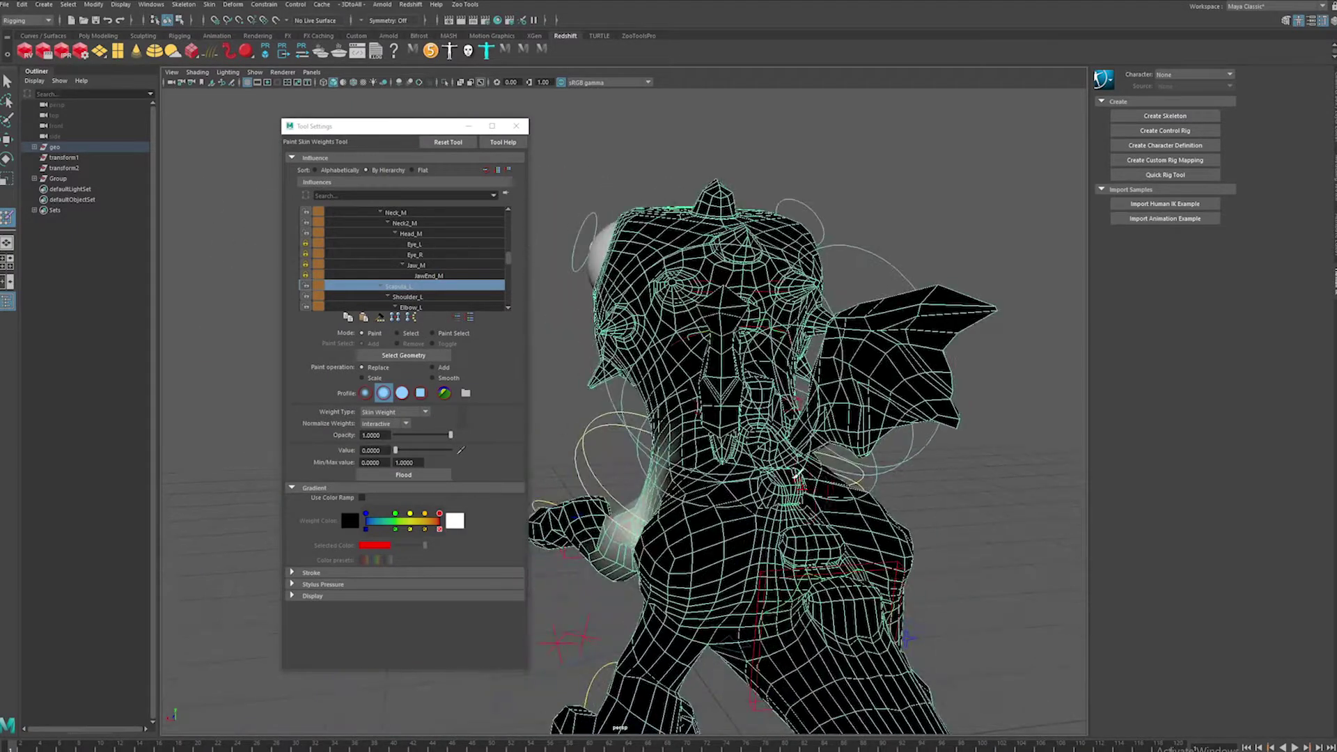
left_click_drag(776, 439, 706, 405, "alt")
right_click_drag(806, 441, 762, 407, "alt")
left_click_drag(762, 407, 780, 386, "alt")
left_click(516, 126)
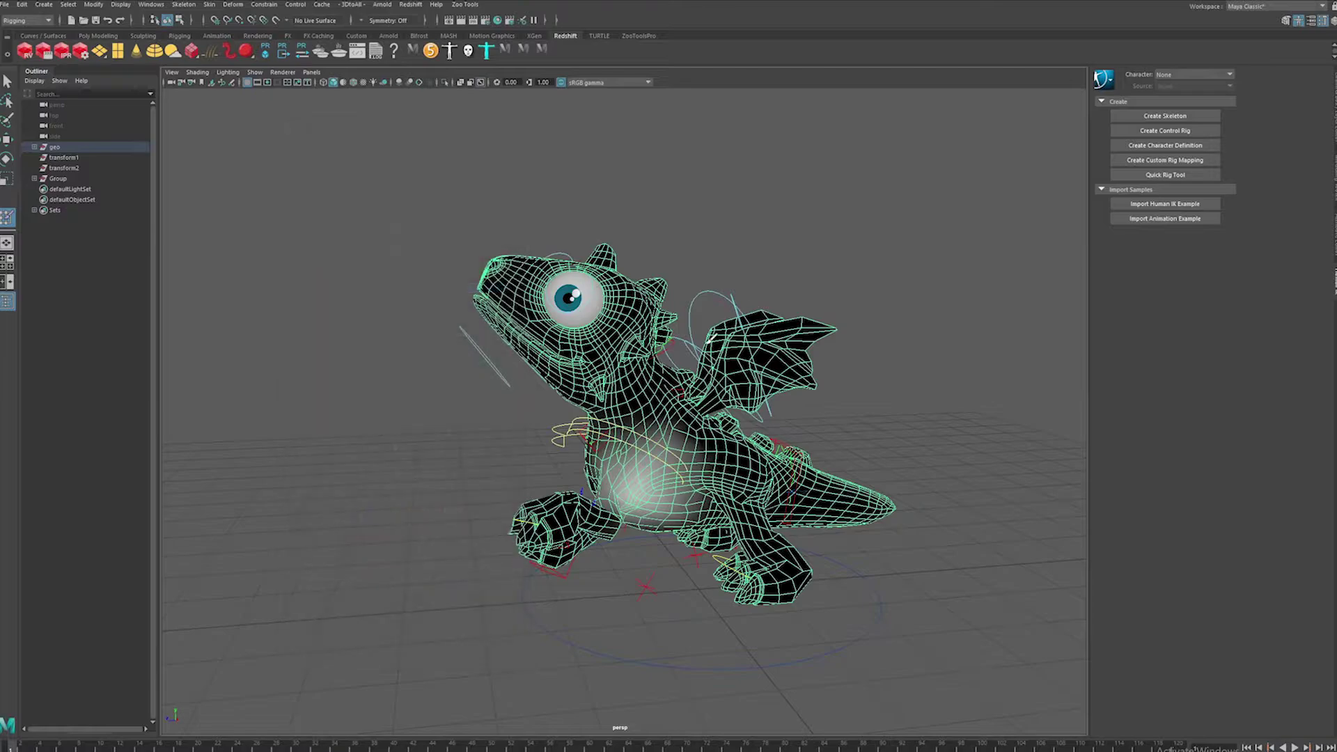
- Leave weight painting for the Move tool, select the raised front foot's control and examine the legs from both sides
right_click_drag(711, 339, 689, 334, "alt")
key("w")
right_click_drag(592, 512, 646, 516, "alt")
middle_click_drag(646, 517, 648, 447, "alt")
left_click(567, 545)
right_click_drag(543, 550, 551, 549, "alt")
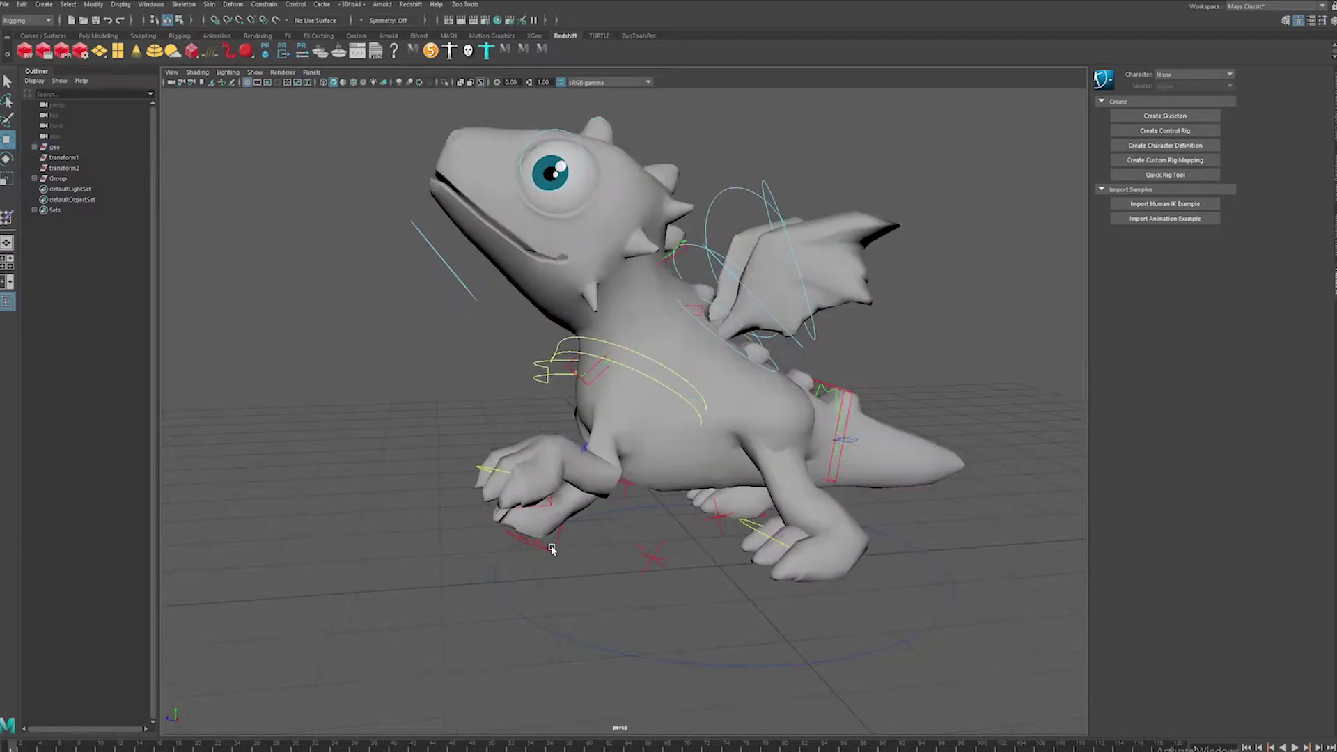
left_click(551, 549)
left_click_drag(583, 543, 548, 554, "alt")
left_click_drag(573, 449, 562, 386, "alt")
left_click_drag(662, 412, 649, 437, "alt")
middle_click_drag(649, 437, 733, 449, "alt")
left_click_drag(734, 449, 686, 433, "alt")
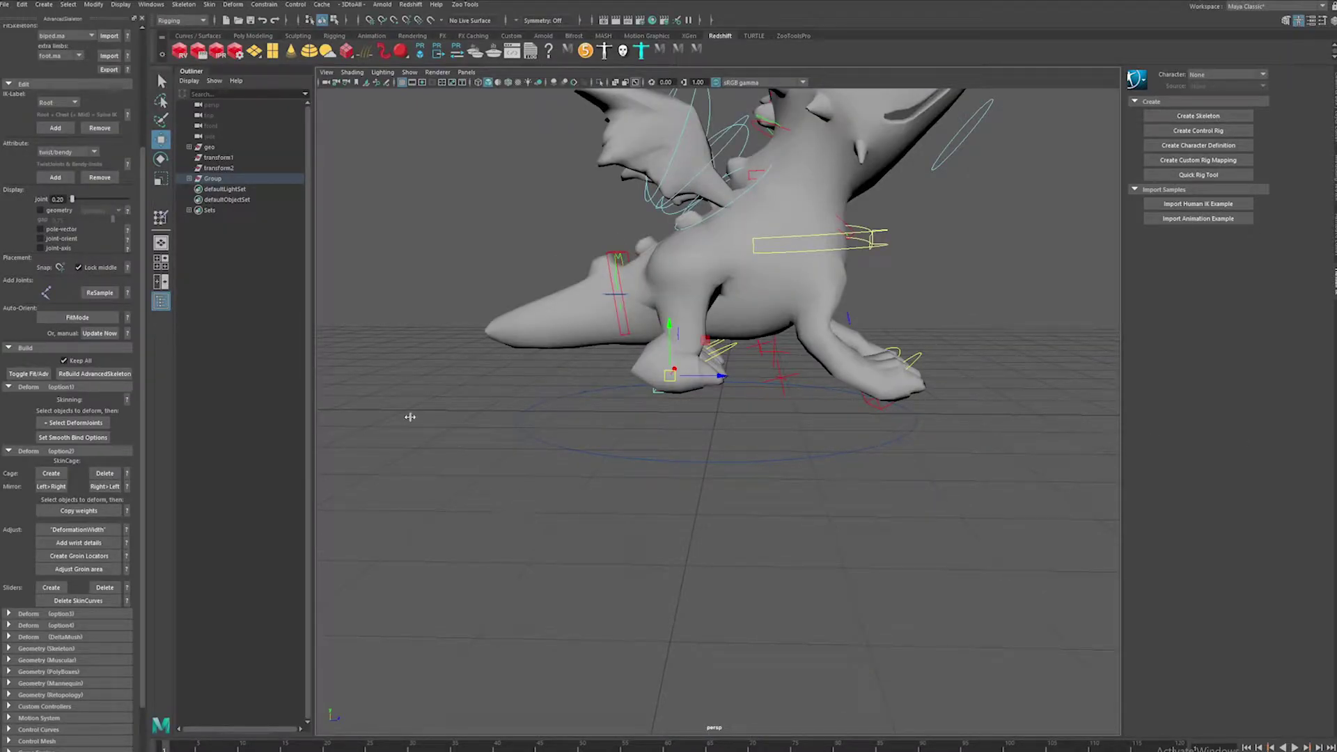
- Select the near front foot's control and pull the foot back toward the body to test the leg deformation
scroll(31, 473, "down", 3)
left_click_drag(770, 313, 758, 383, "alt")
scroll(758, 384, "down", 1)
left_click(804, 504)
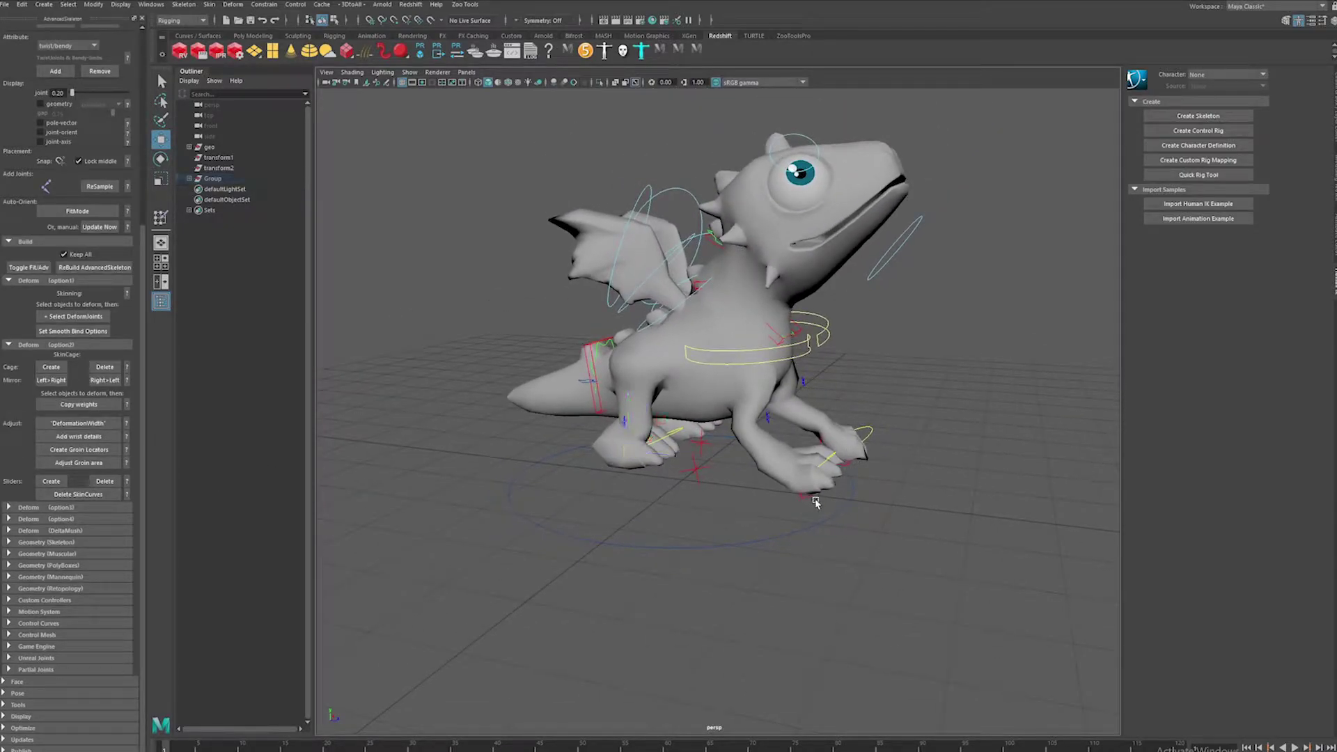
left_click(806, 497)
scroll(853, 484, "down", 3)
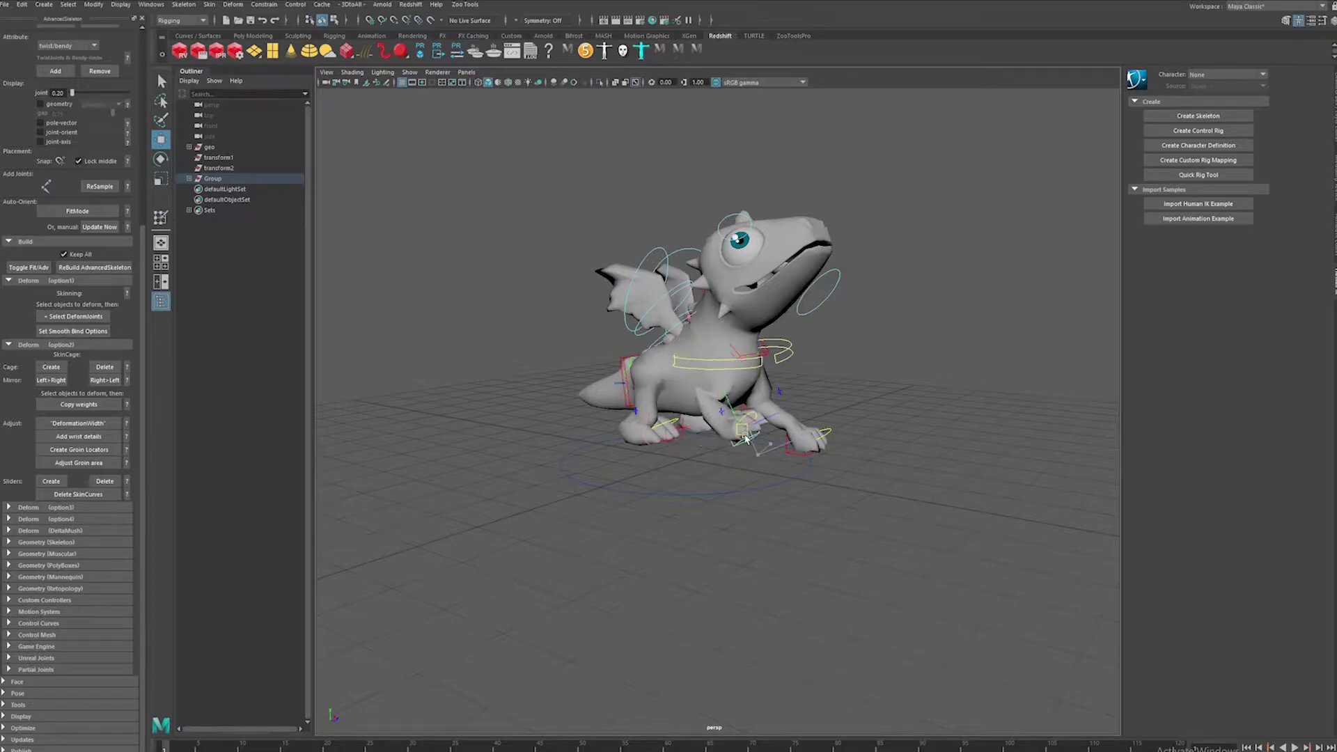
- Reposition the selected front foot's control and check the shoulder and elbow deformation from the front and side
left_click_drag(704, 436, 641, 397, "alt")
left_click_drag(653, 379, 621, 382, "alt")
middle_click_drag(620, 382, 654, 400, "alt")
scroll(654, 399, "up", 4)
left_click_drag(651, 430, 744, 412)
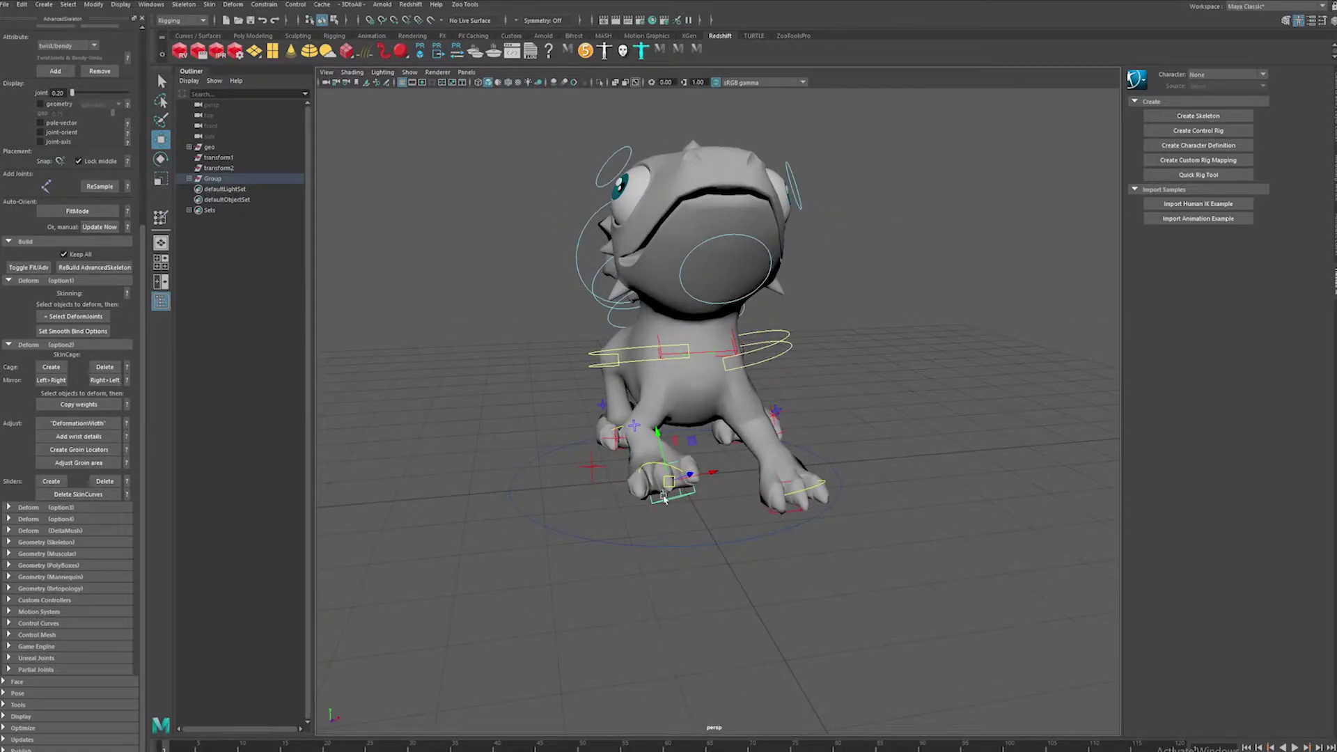
key("e")
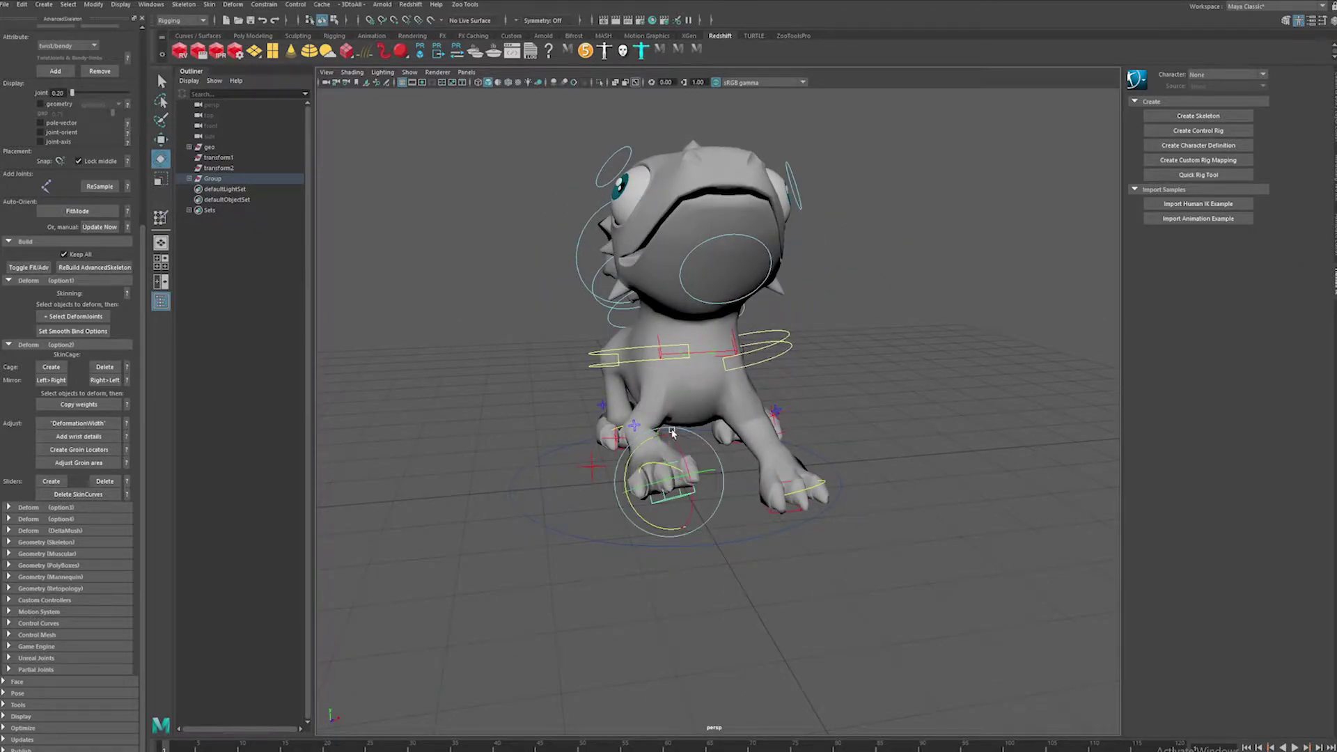
left_click_drag(663, 499, 731, 429, "alt")
key("w")
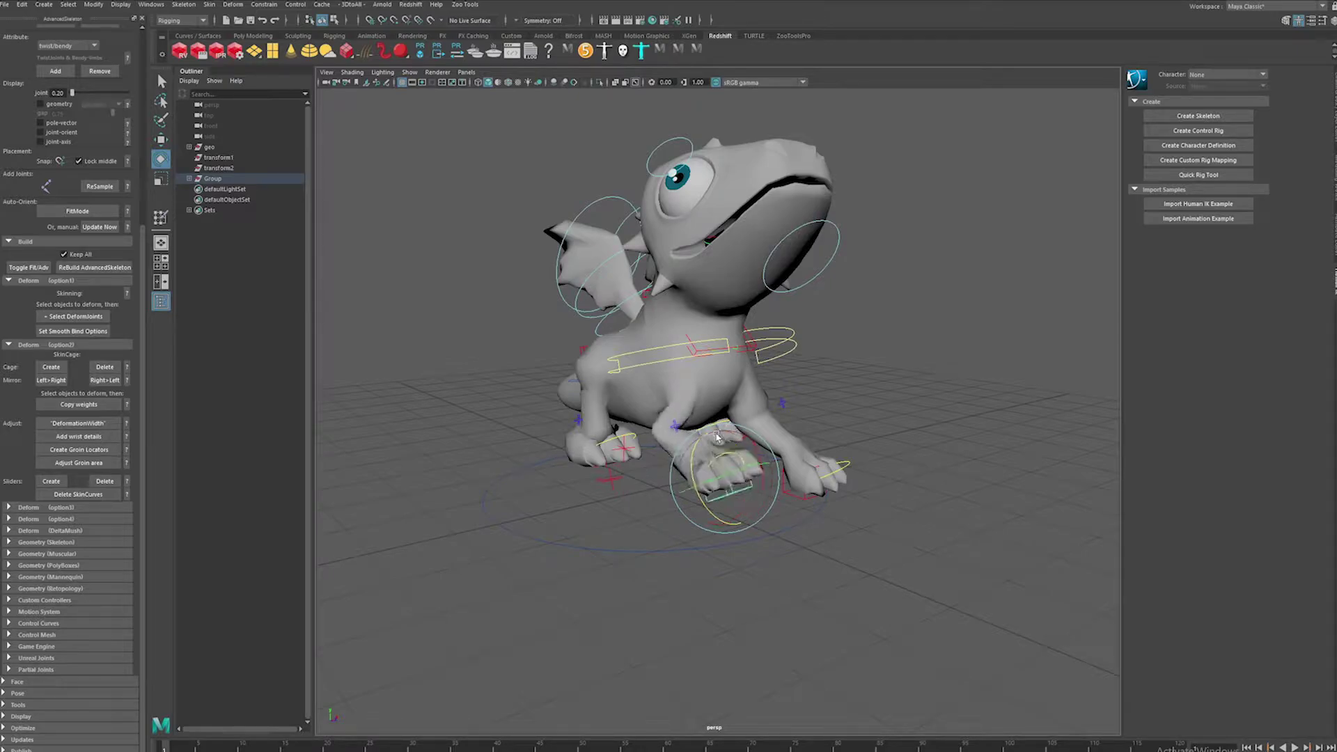
key("f")
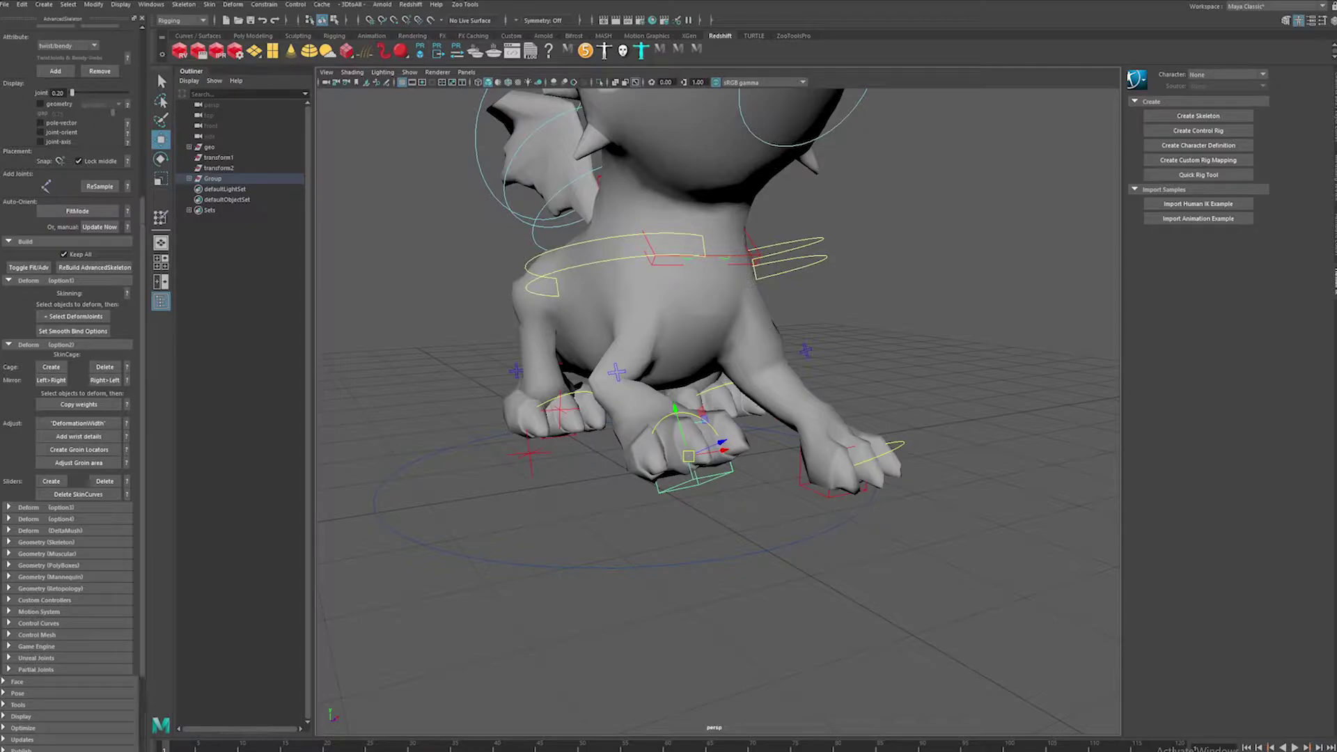
- Return the dragon rig to its build pose using the AdvancedSkeleton publishing options
scroll(27, 732, "down", 5)
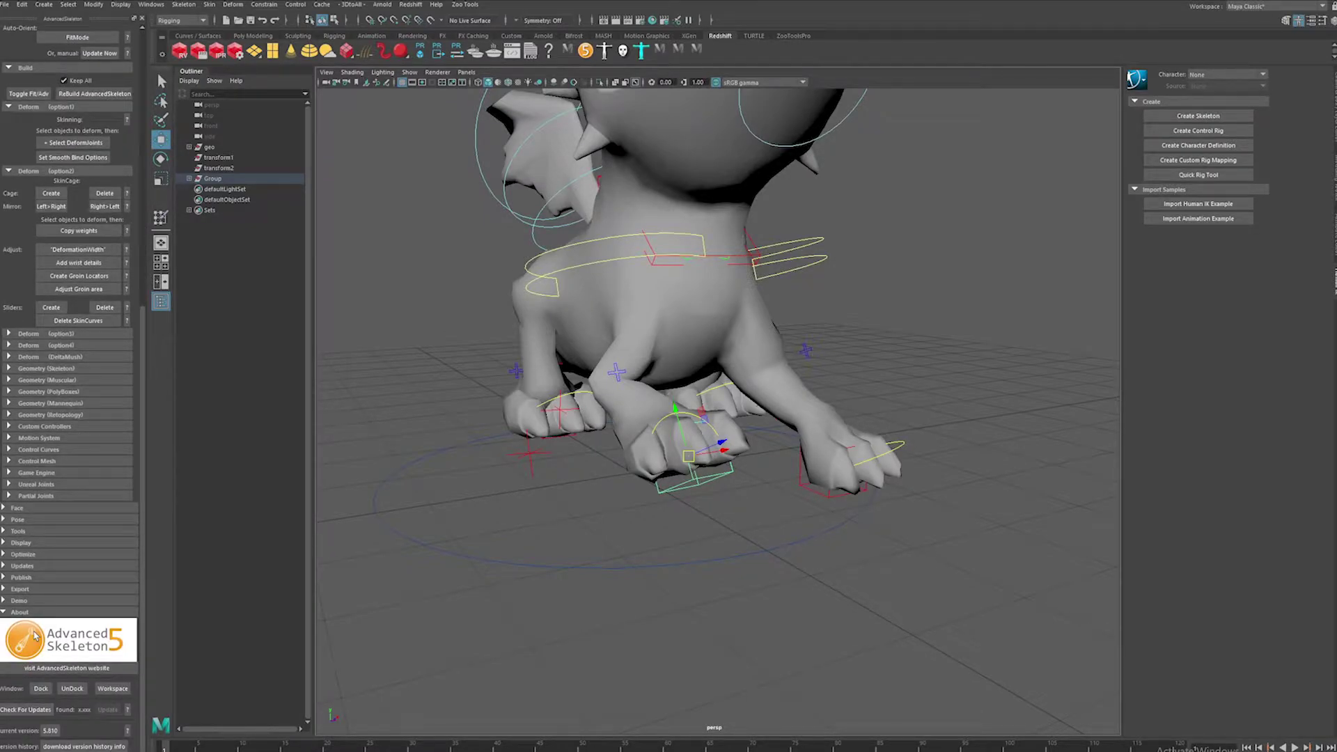
left_click(4, 600)
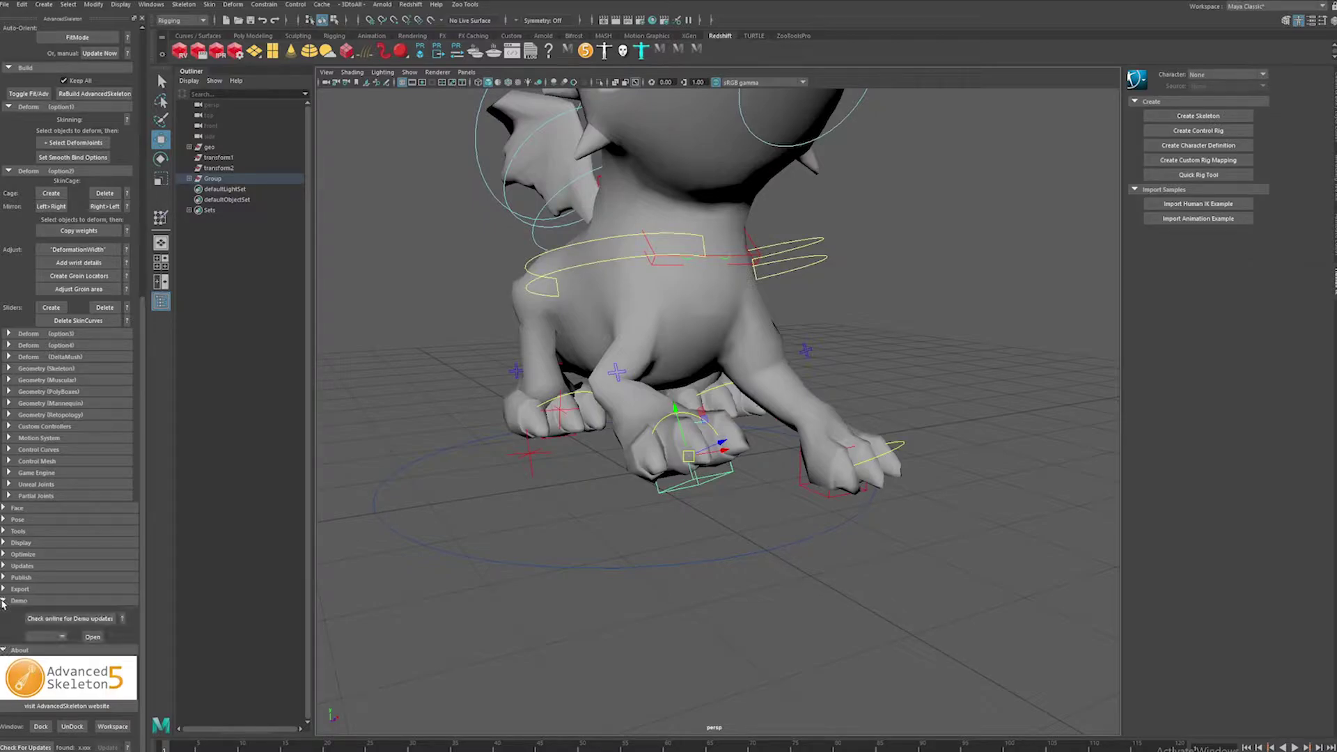
left_click(5, 543)
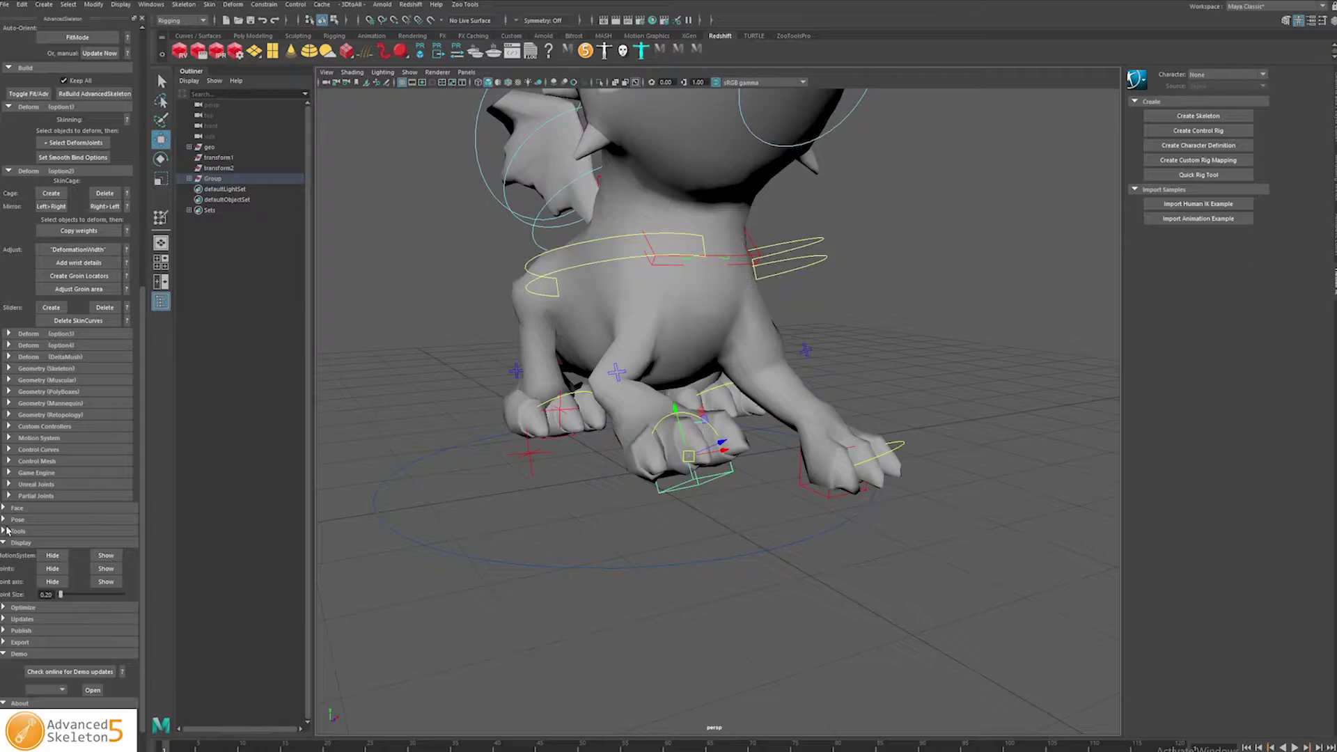
left_click(4, 531)
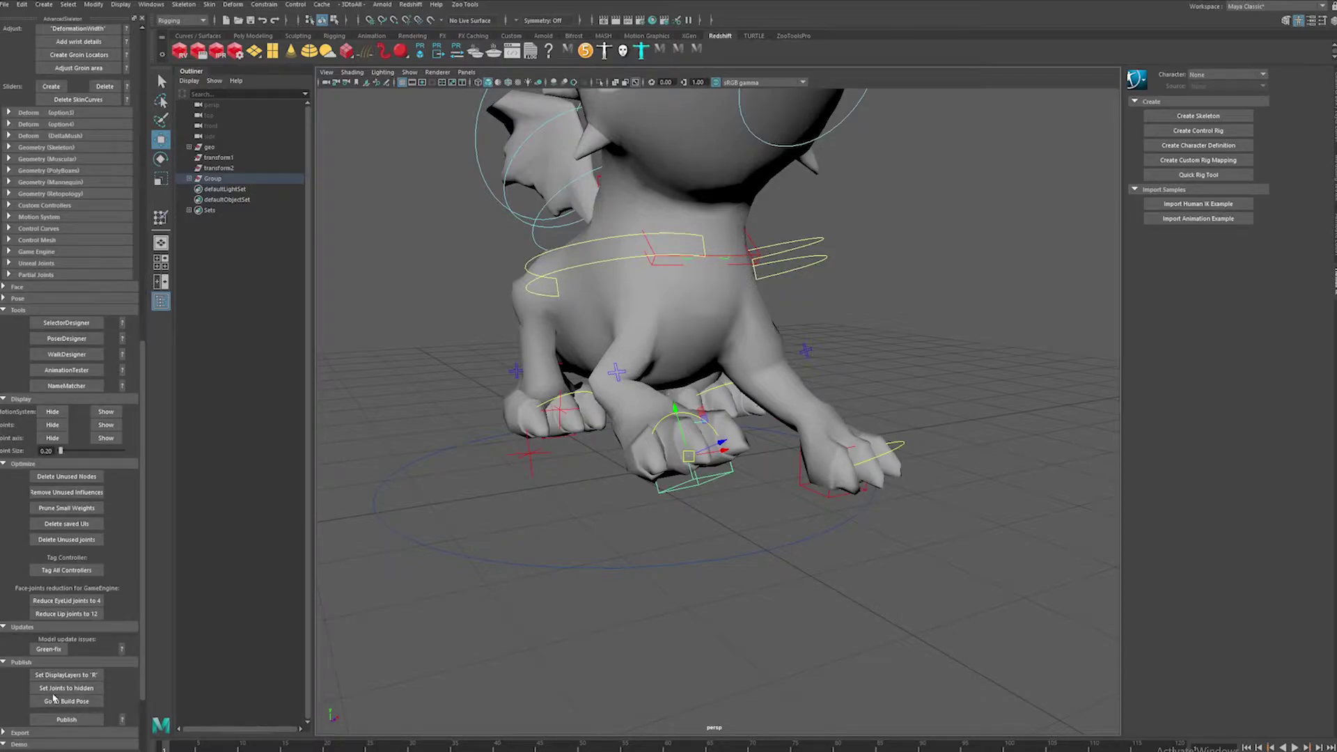
left_click(63, 701)
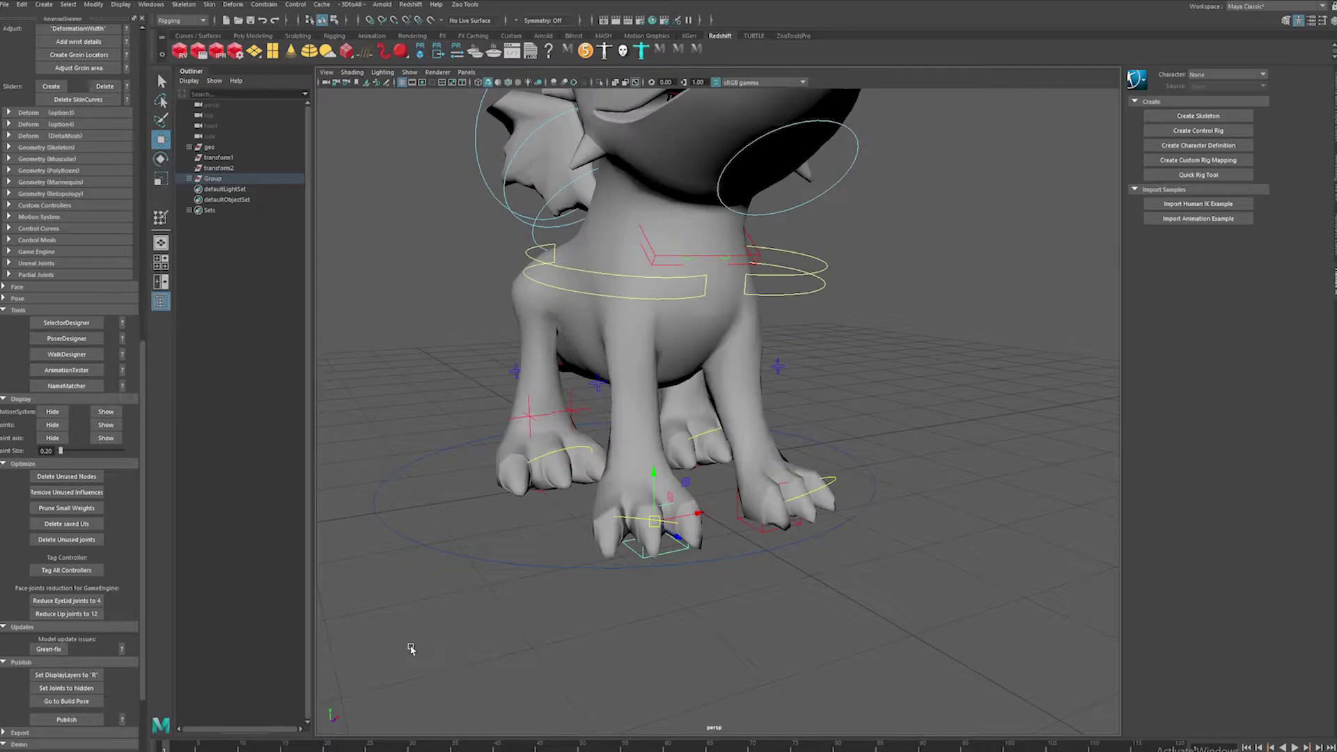
- Examine the dragon's body and control curves in the build pose from several angles
right_click_drag(870, 372, 717, 341, "alt")
middle_click_drag(717, 341, 715, 420, "alt")
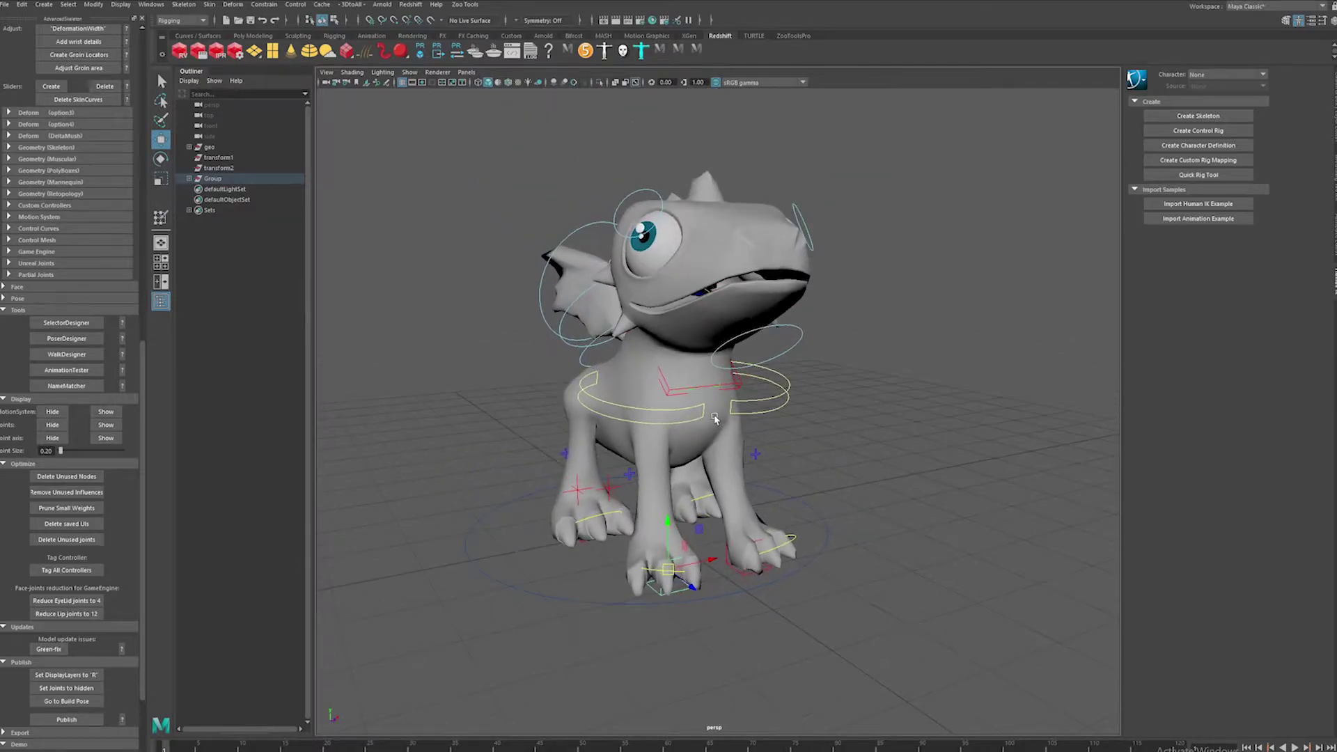
left_click_drag(716, 420, 752, 425, "alt")
right_click_drag(760, 416, 782, 458, "alt")
scroll(854, 463, "down", 3)
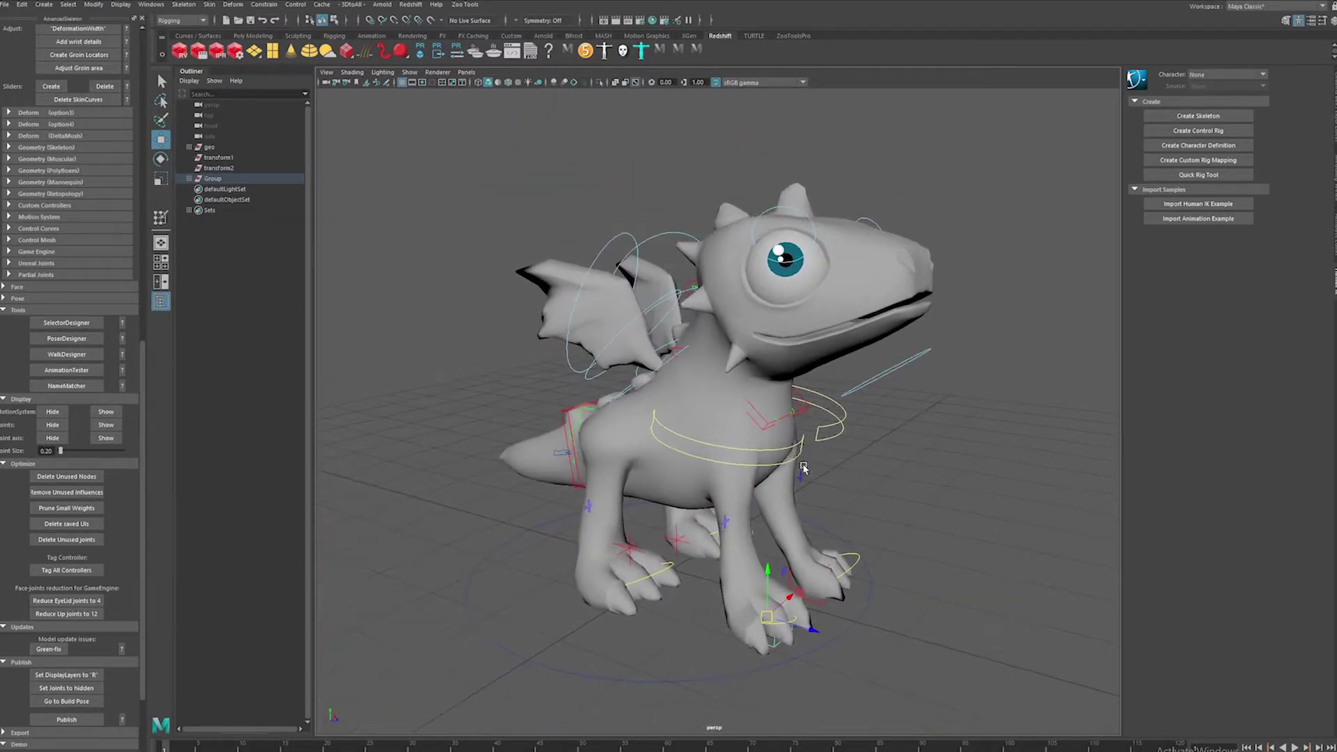
scroll(775, 452, "down", 1)
key("q")
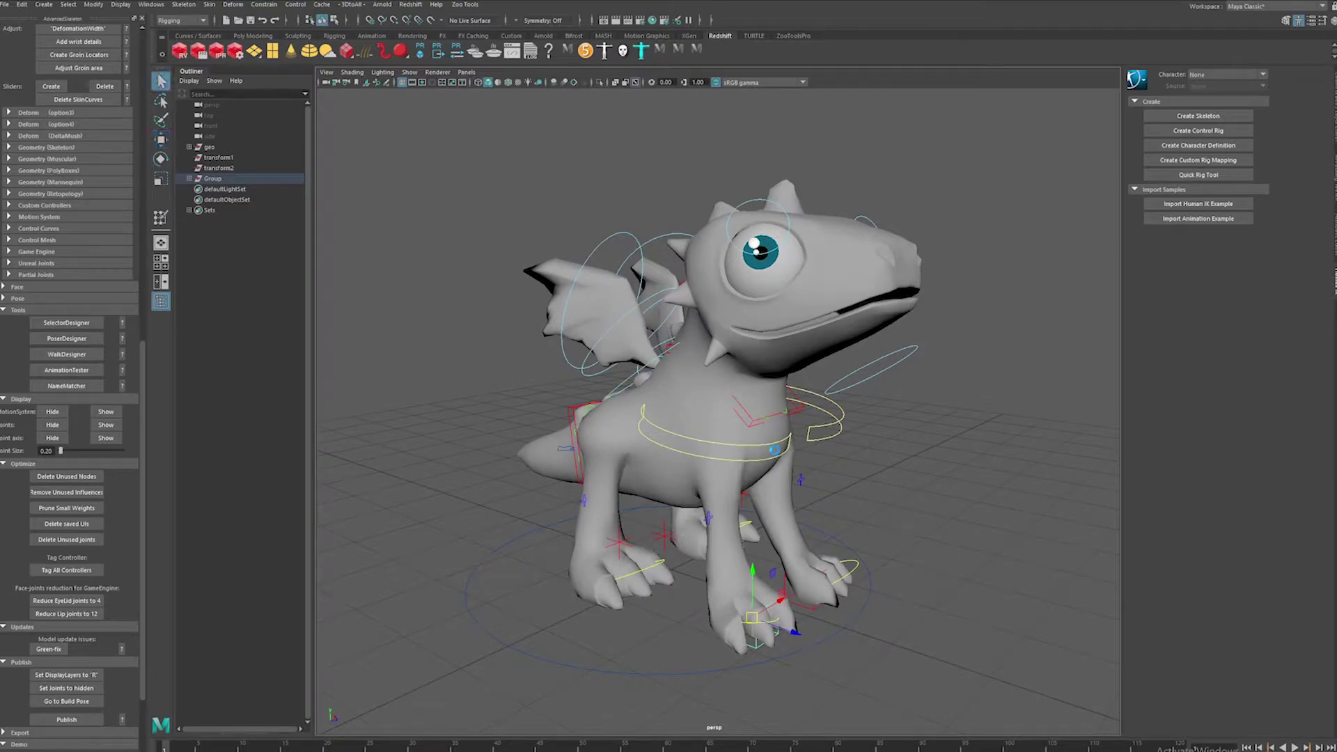
key("w")
left_click_drag(954, 420, 970, 454, "alt")
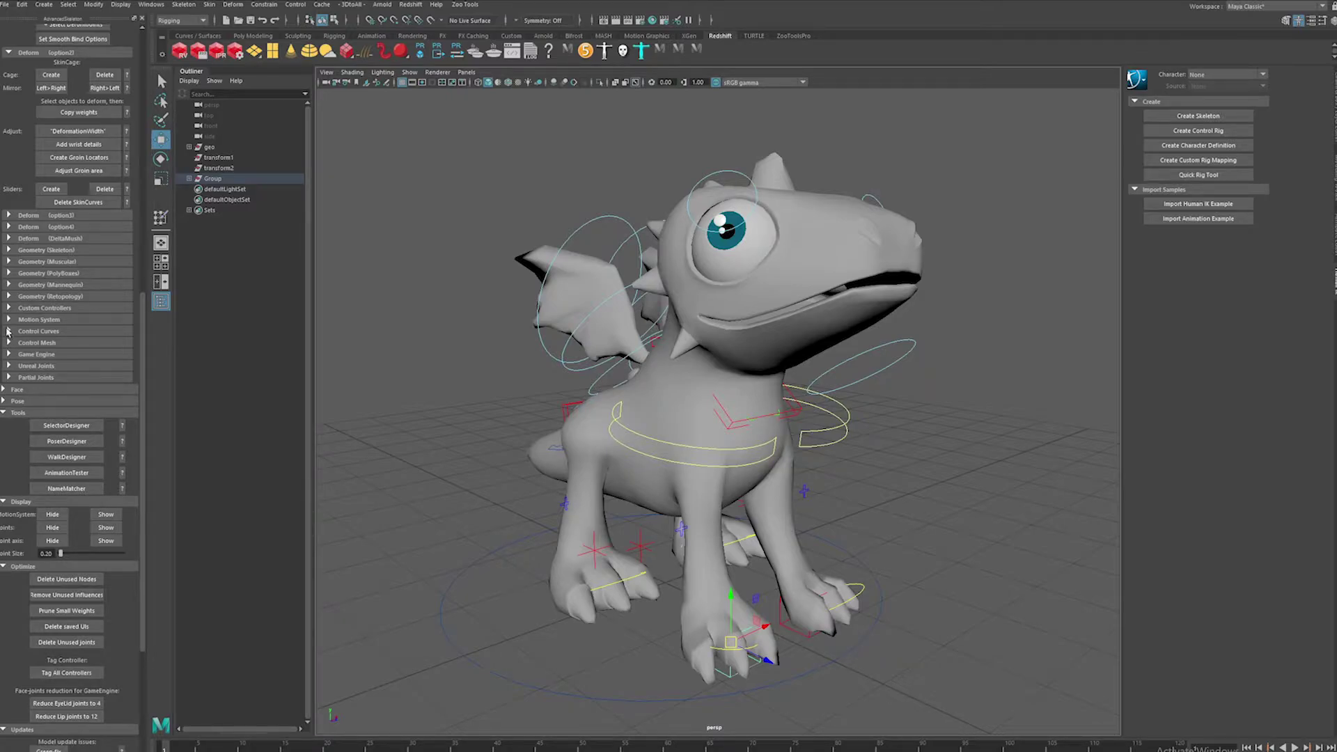
- Scale the selected front foot's control curve by 2.0 using the AdvancedSkeleton control curve options
left_click(8, 331)
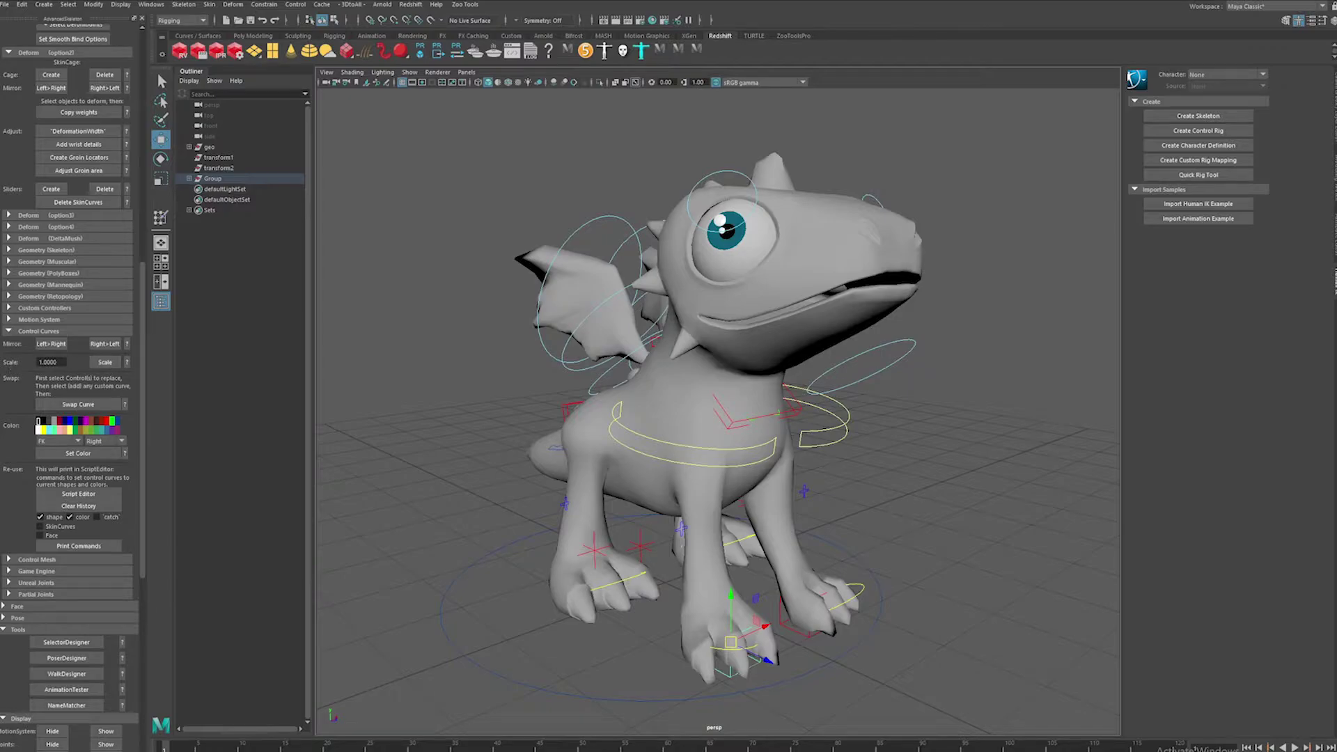
left_click(48, 362)
key("Return")
left_click(108, 363)
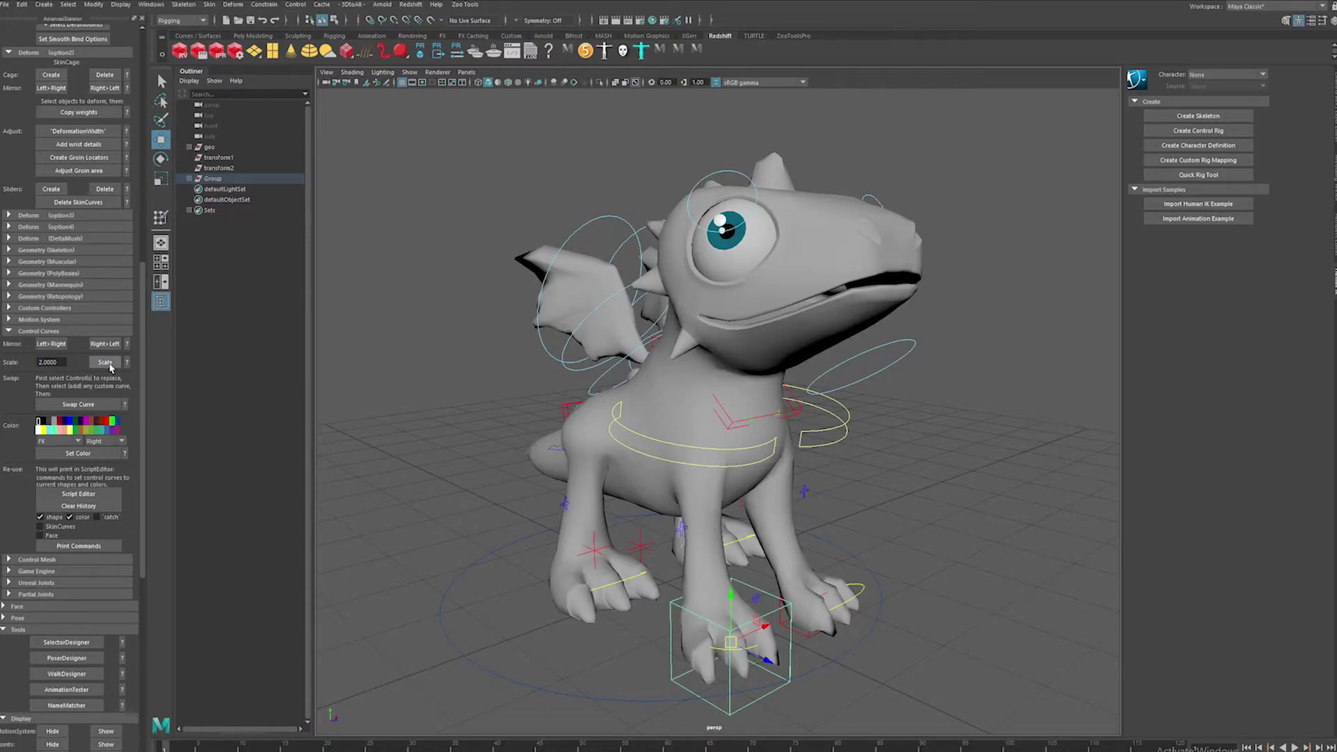
- Select the opposite front foot's control and scale its curve by 2.0 as well
middle_click_drag(742, 567, 715, 447, "alt")
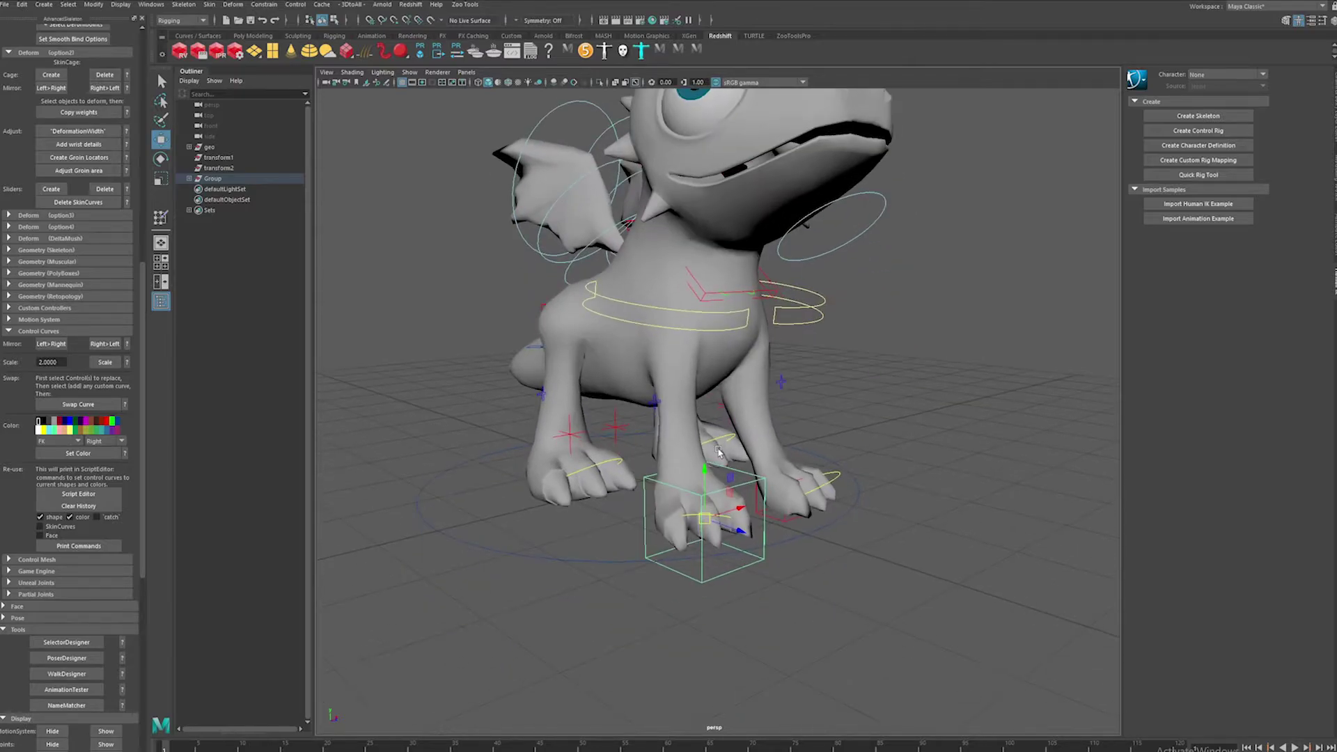
right_click_drag(716, 447, 756, 521, "alt")
left_click_drag(744, 531, 780, 516, "alt")
middle_click_drag(779, 517, 738, 459, "alt")
right_click_drag(738, 460, 785, 507, "alt")
scroll(784, 508, "up", 2)
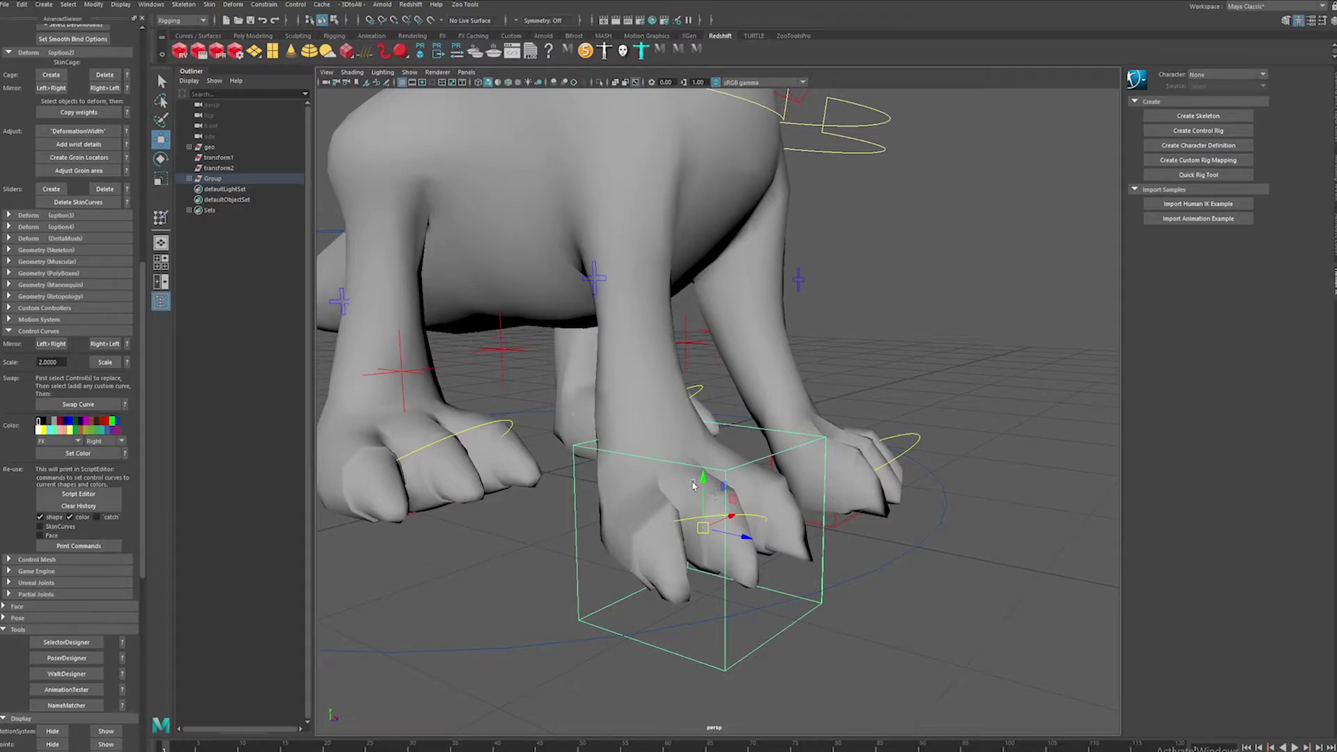
left_click_drag(827, 429, 690, 383, "alt")
right_click_drag(689, 383, 784, 515, "alt")
left_click(731, 555)
right_click_drag(731, 555, 730, 496, "alt")
left_click_drag(730, 496, 752, 521, "alt")
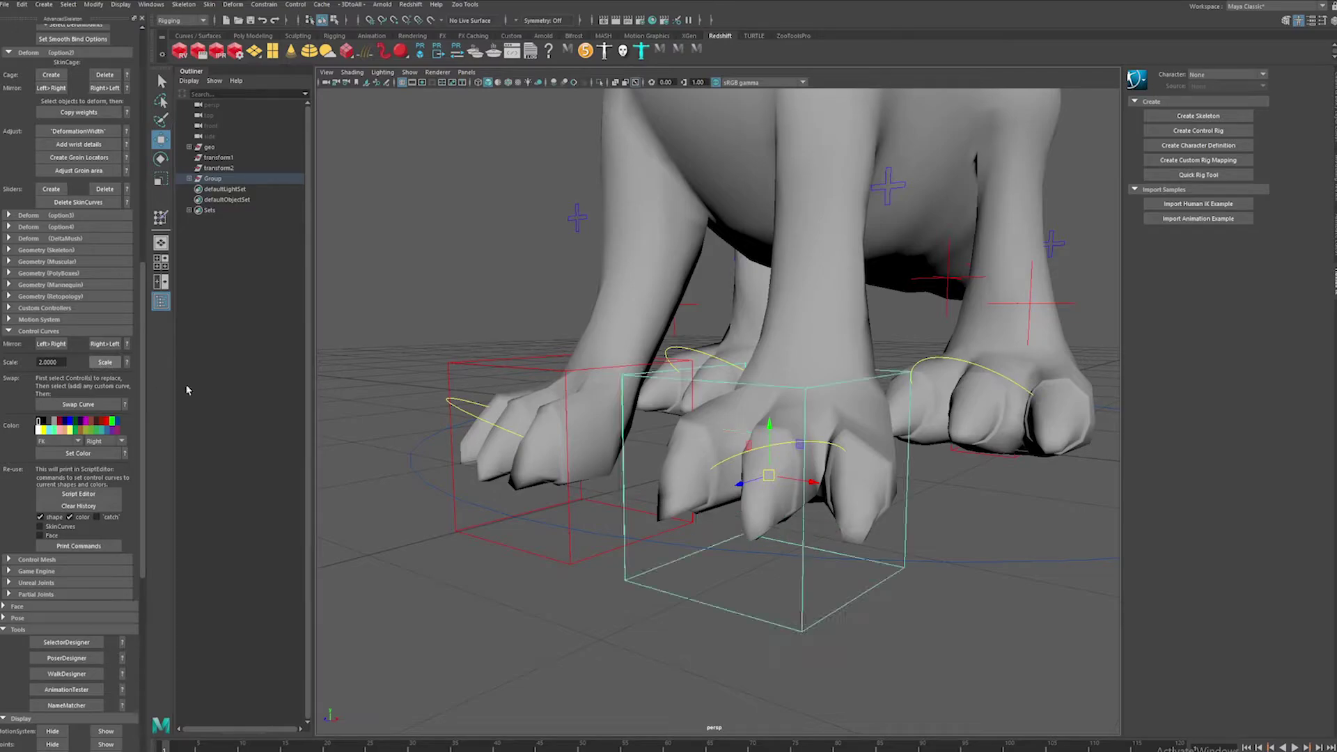
left_click_drag(694, 407, 844, 415, "alt")
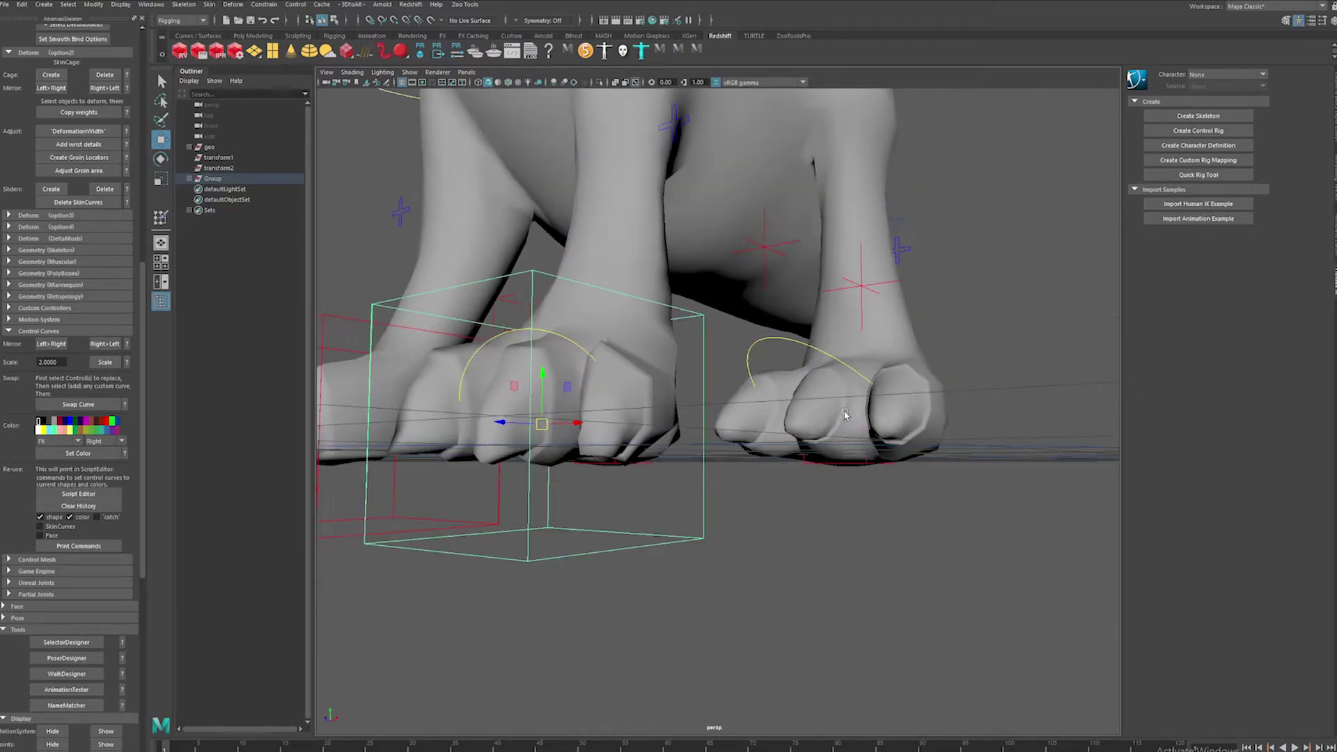
- Select the two remaining foot controls in turn and scale each one's curve by 2.0
left_click(812, 464)
left_click_drag(800, 465, 755, 484, "alt")
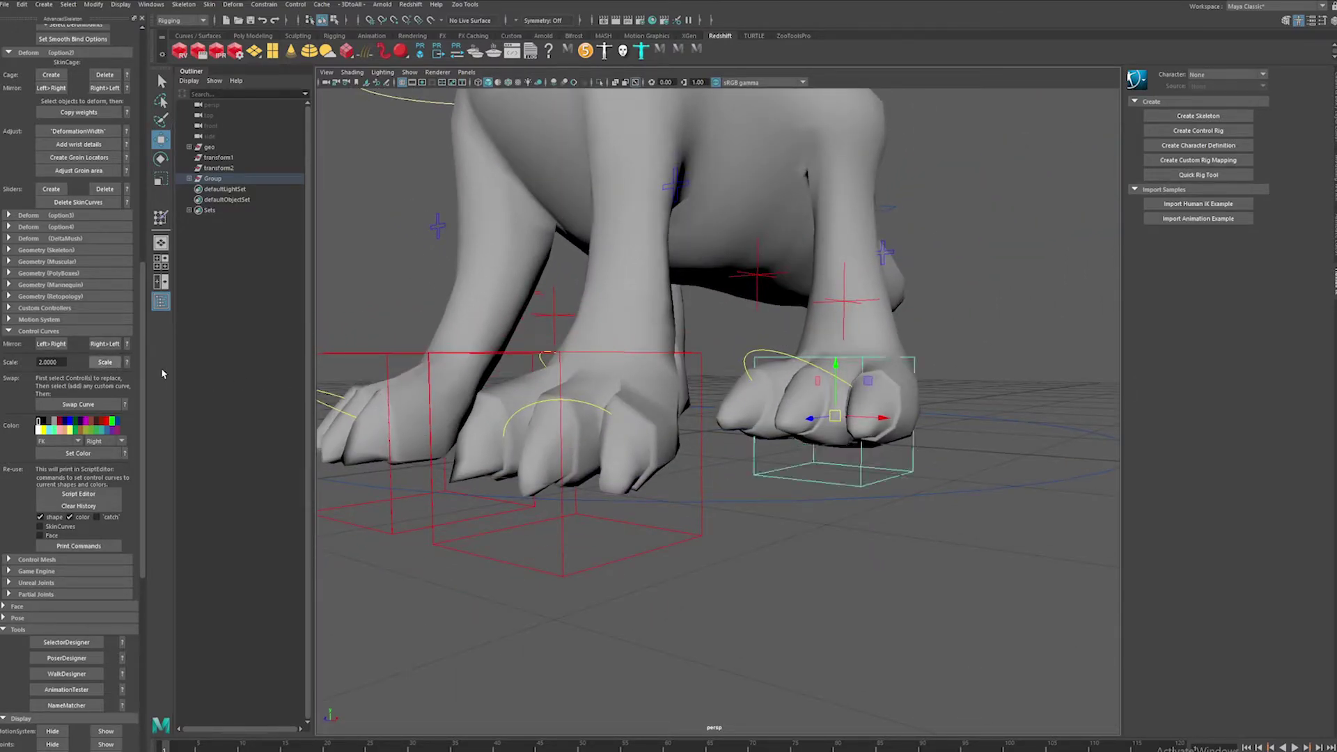
left_click_drag(658, 341, 382, 426, "alt")
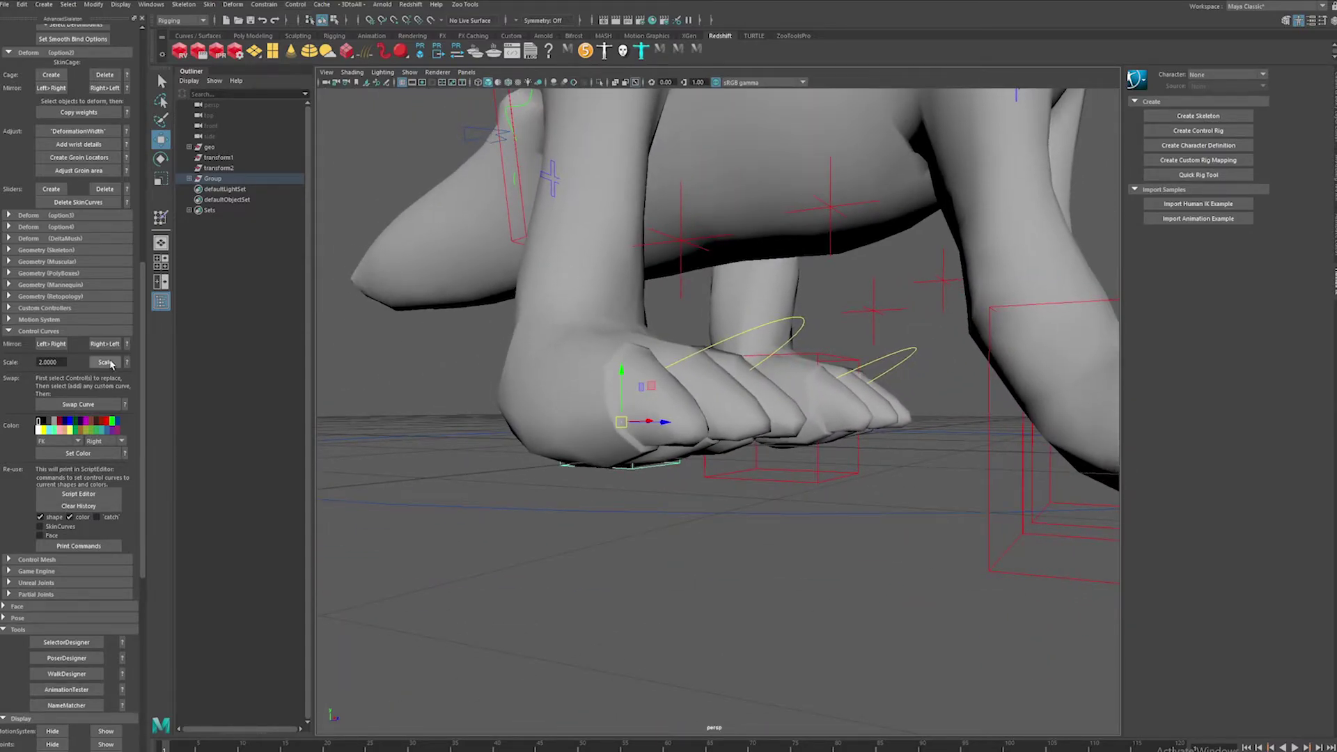
- Select the dragon's body mesh and hide it to expose the control curves inside
scroll(560, 400, "down", 3)
left_click_drag(562, 391, 710, 369, "alt")
middle_click_drag(710, 369, 717, 464, "alt")
left_click_drag(717, 465, 663, 384, "alt")
scroll(713, 370, "up", 4)
scroll(662, 383, "up", 2)
scroll(663, 383, "down", 5)
left_click(661, 309)
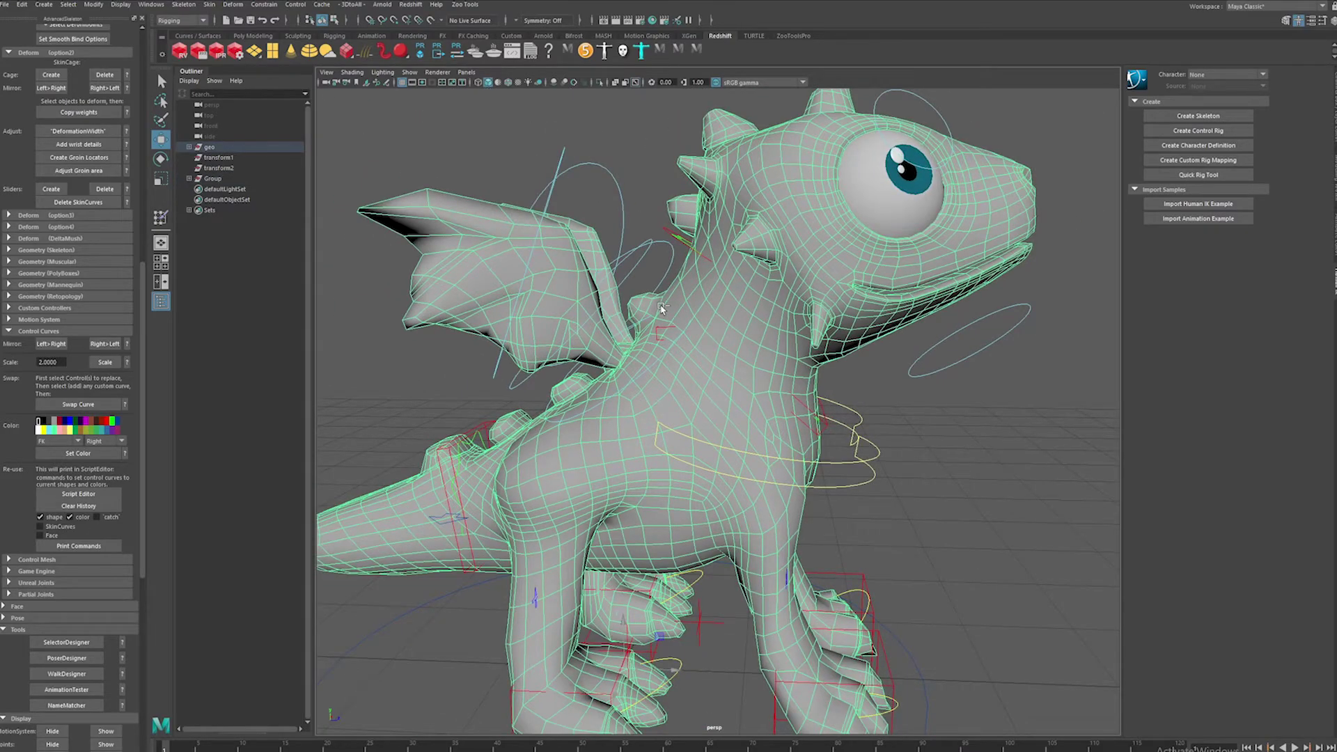
key("ctrl+h")
- Select the boxed and wavy control curves along the dragon's neck and chest together
scroll(699, 369, "up", 3)
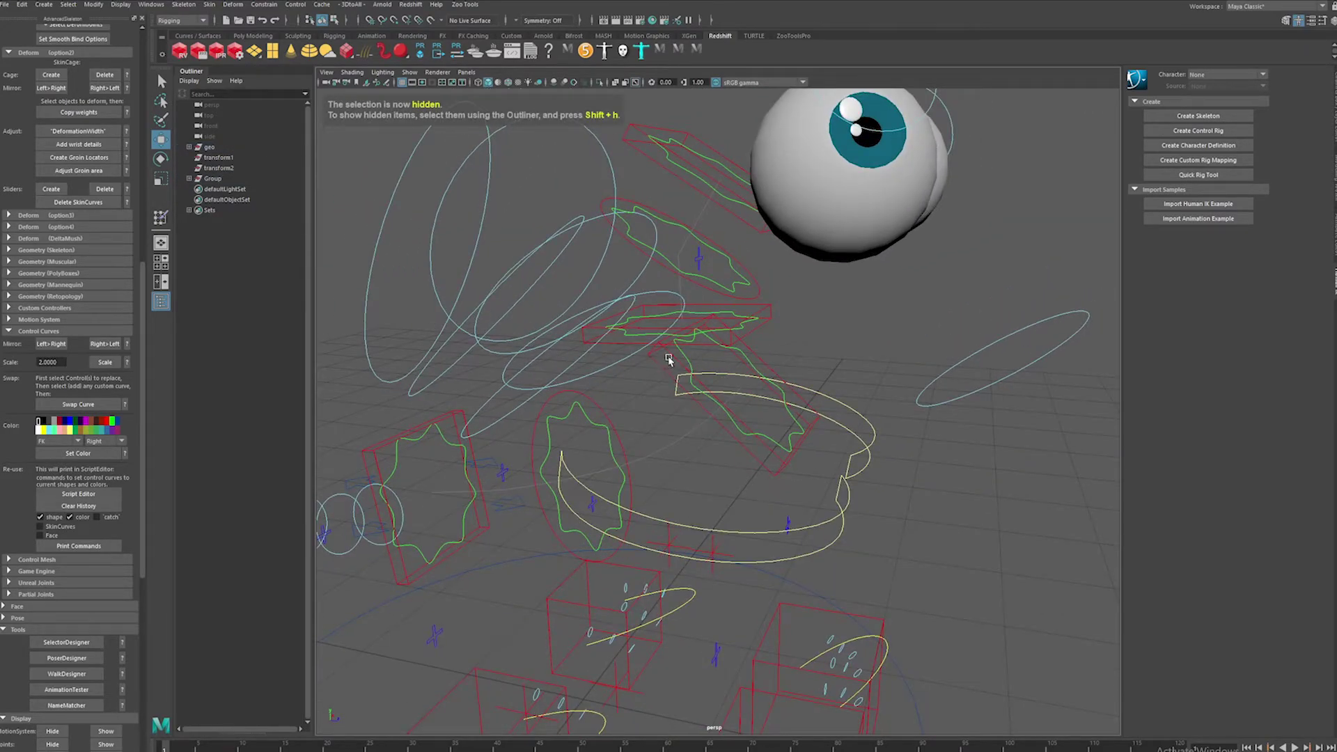
scroll(675, 358, "down", 2)
left_click_drag(679, 365, 705, 330, "alt")
scroll(741, 369, "up", 3)
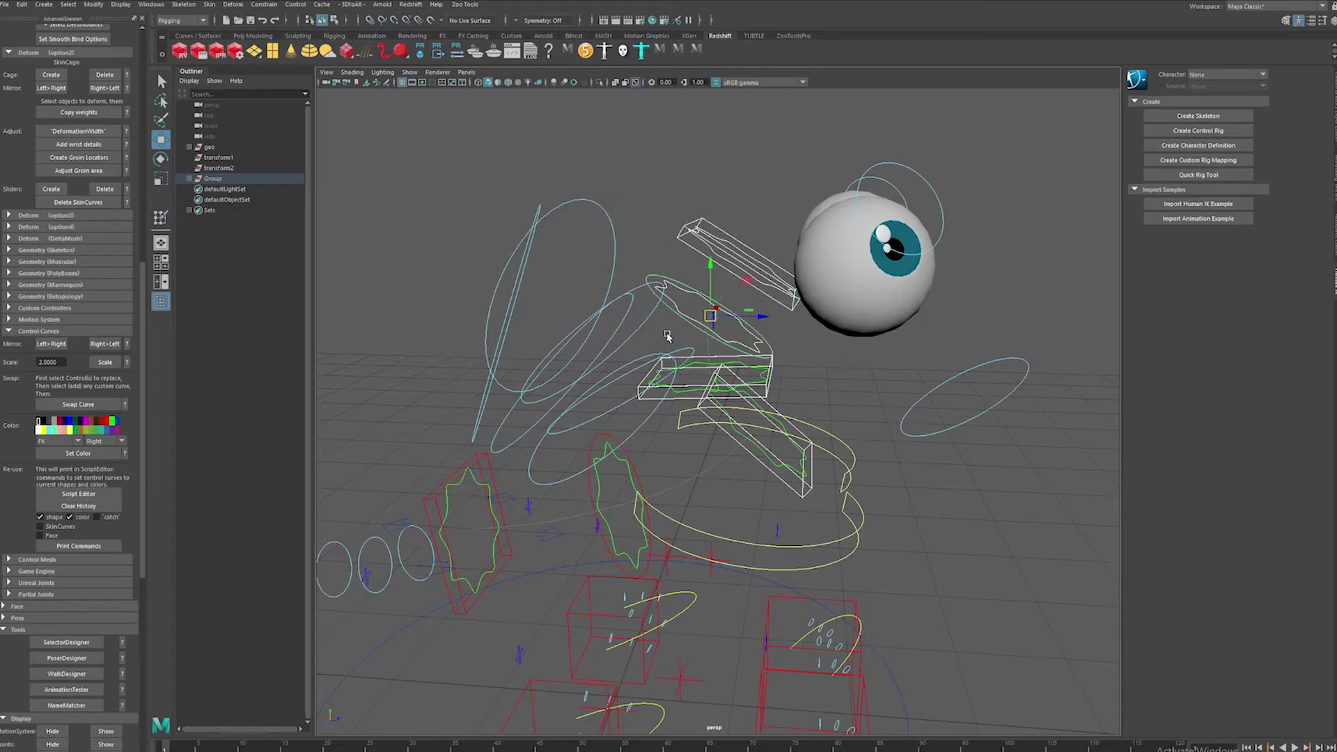
scroll(662, 348, "up", 4)
left_click(654, 377, "shift")
scroll(778, 398, "down", 4)
left_click_drag(710, 364, 665, 440, "alt")
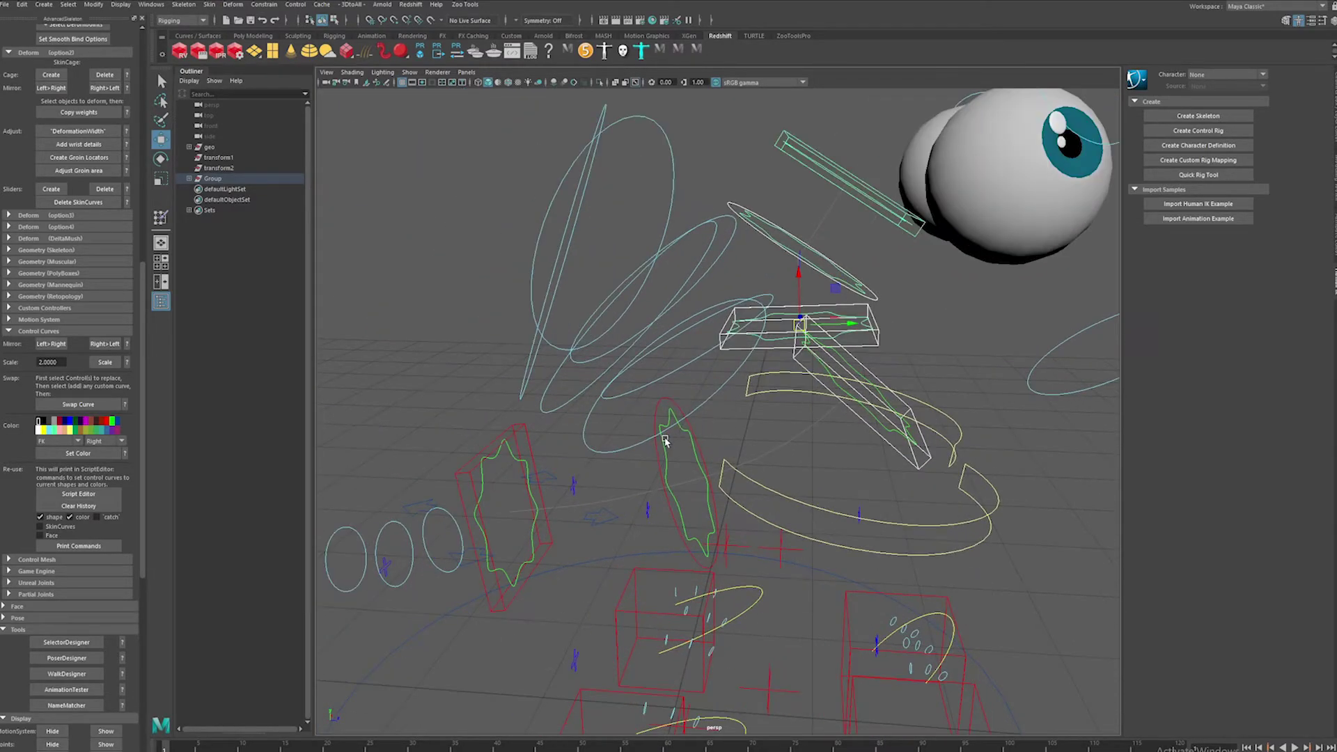
- Add the hip and tail-base control curves to the neck and chest selection and scale them all by 2.0
left_click(653, 415)
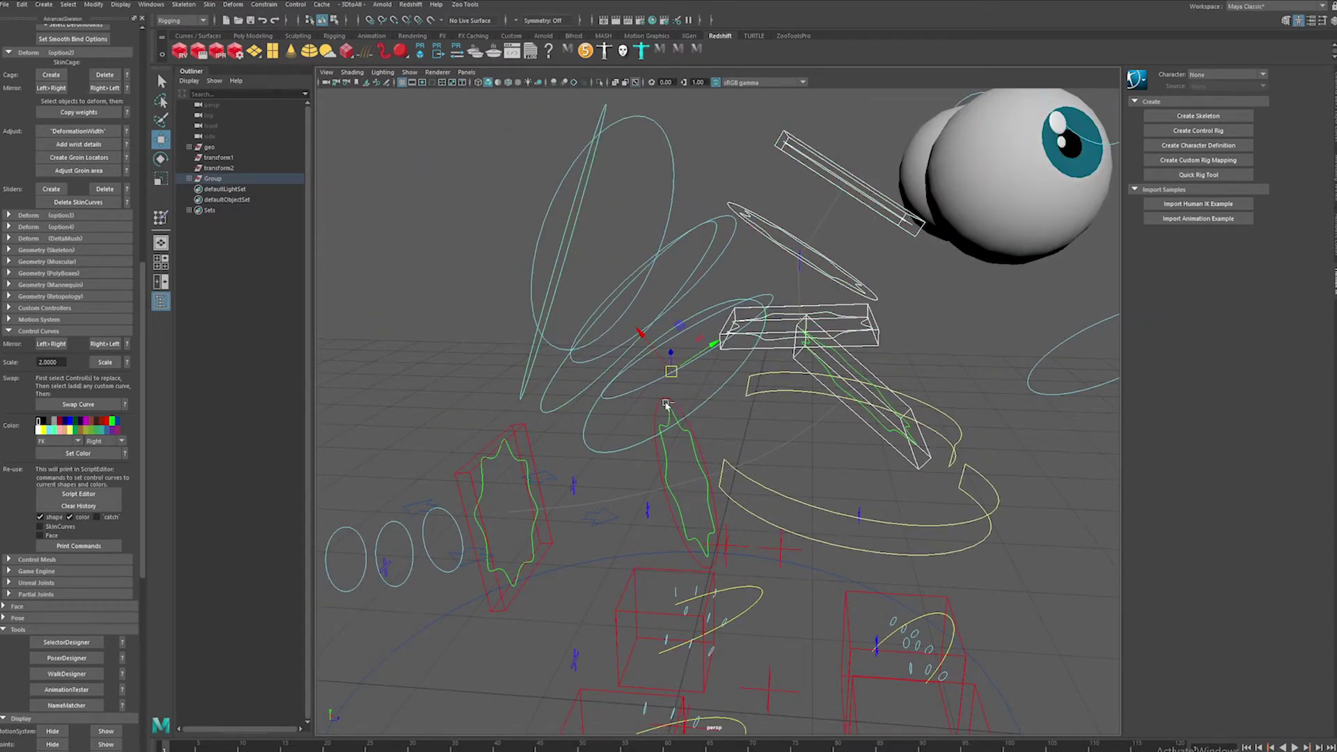
key("ctrl+z")
scroll(686, 454, "up", 4)
left_click_drag(710, 456, 597, 444, "alt")
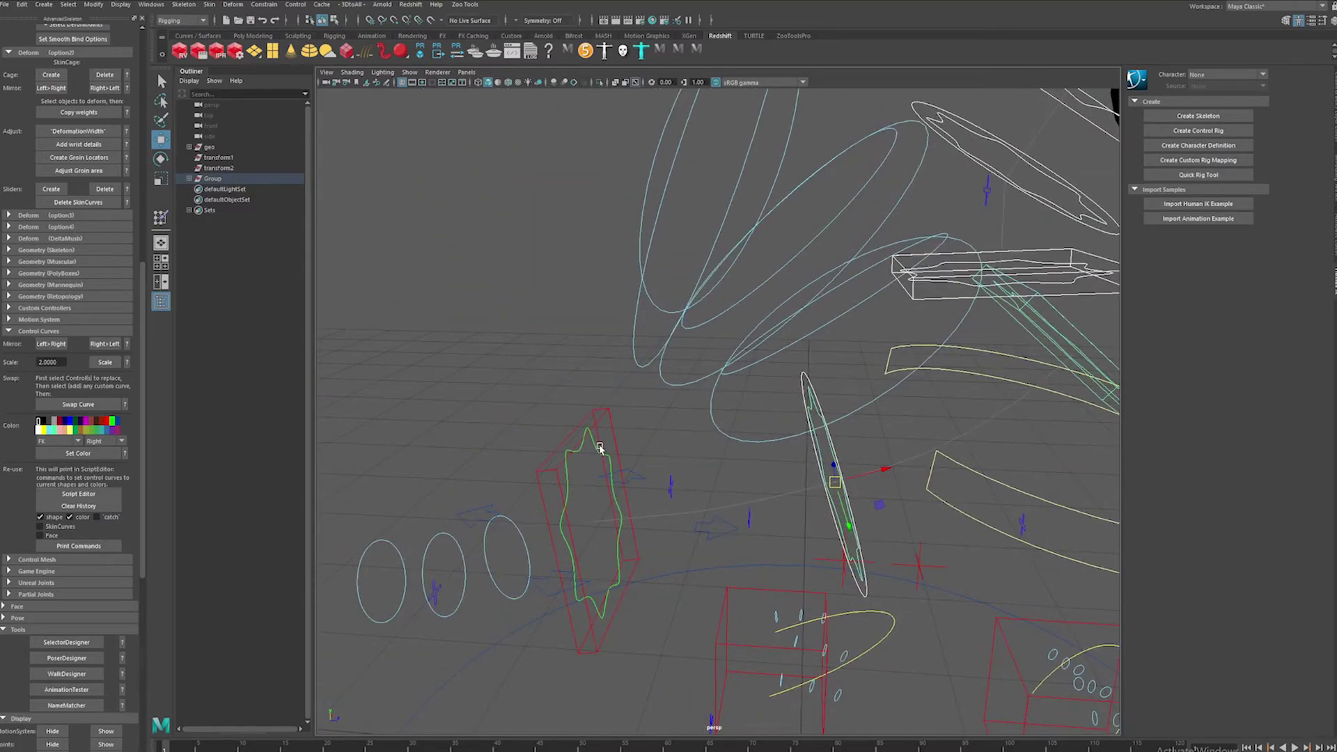
left_click(601, 427)
left_click(581, 452, "shift")
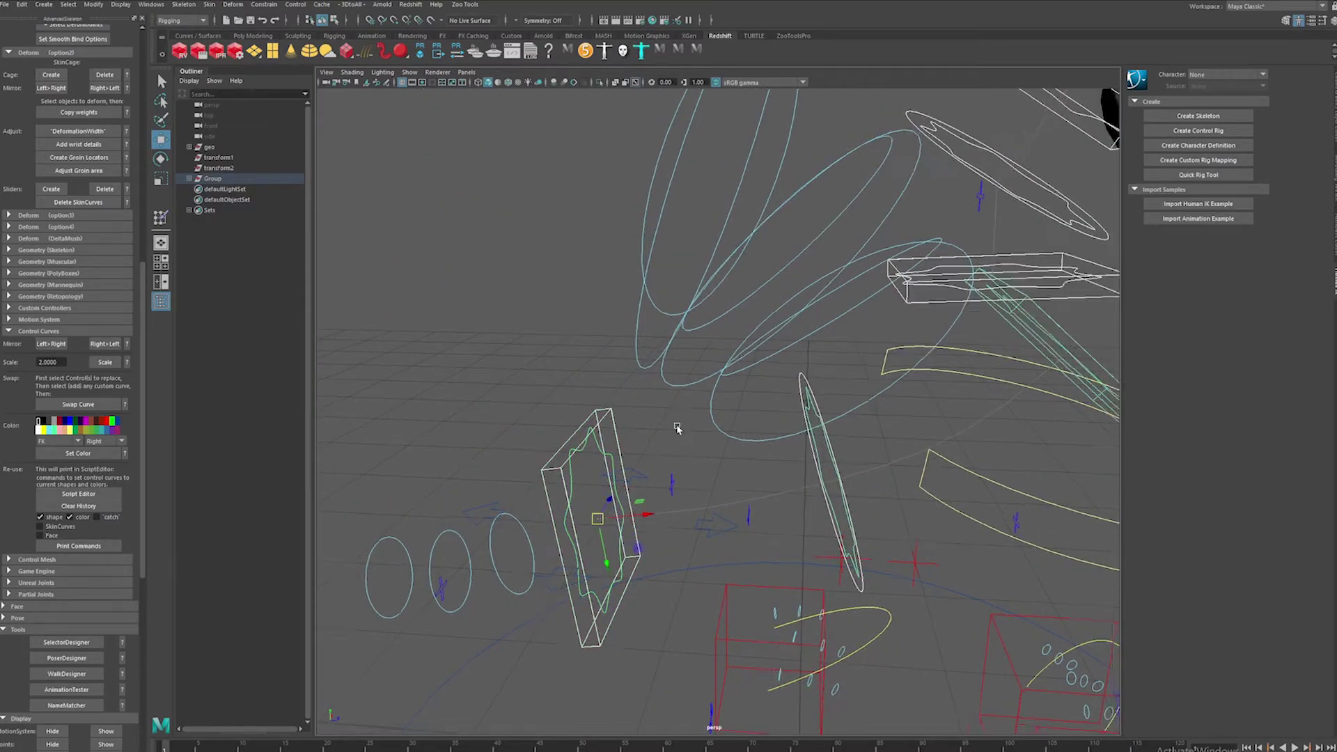
scroll(676, 424, "down", 3)
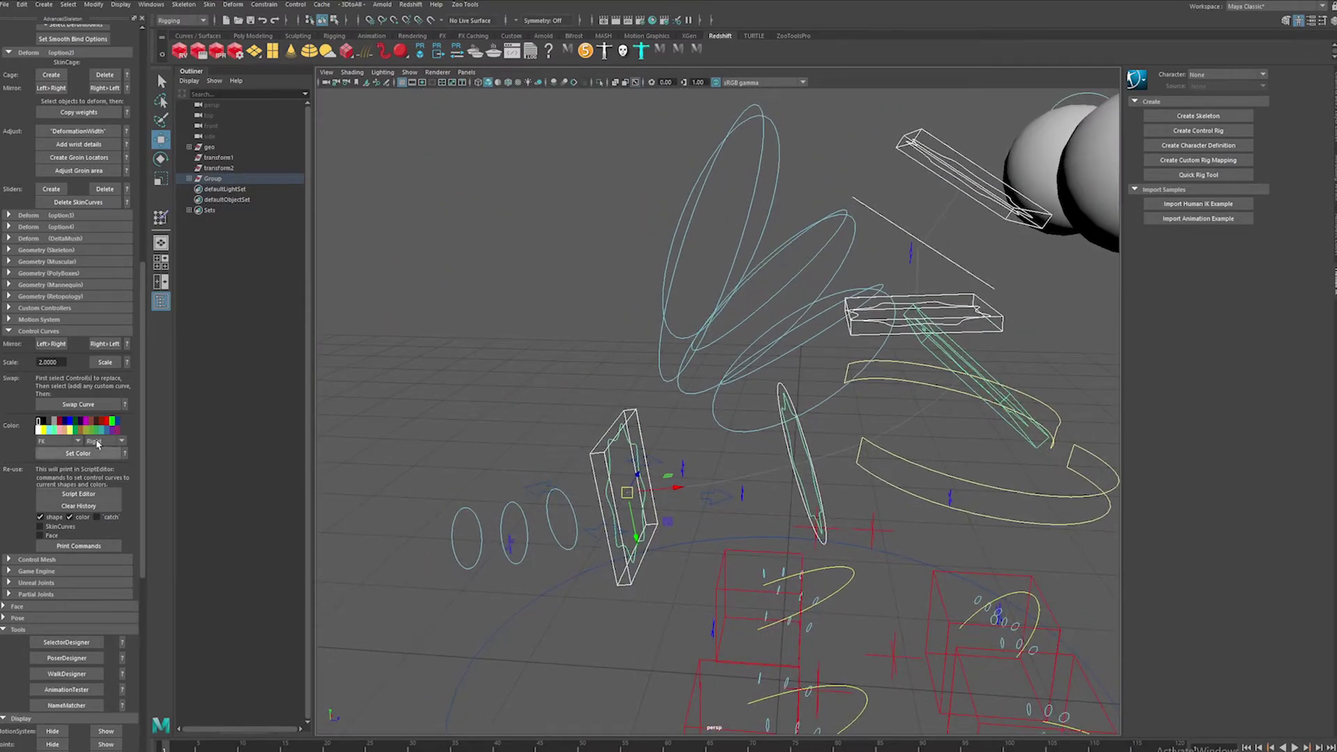
left_click(104, 362)
- Show all object types in the viewport and unhide the dragon's body mesh
right_click_drag(900, 333, 745, 315, "alt")
mouse_move(745, 315)
left_mouse_down("alt")
mouse_move(674, 310)
mouse_move(758, 310)
mouse_move(731, 304)
left_mouse_up("alt")
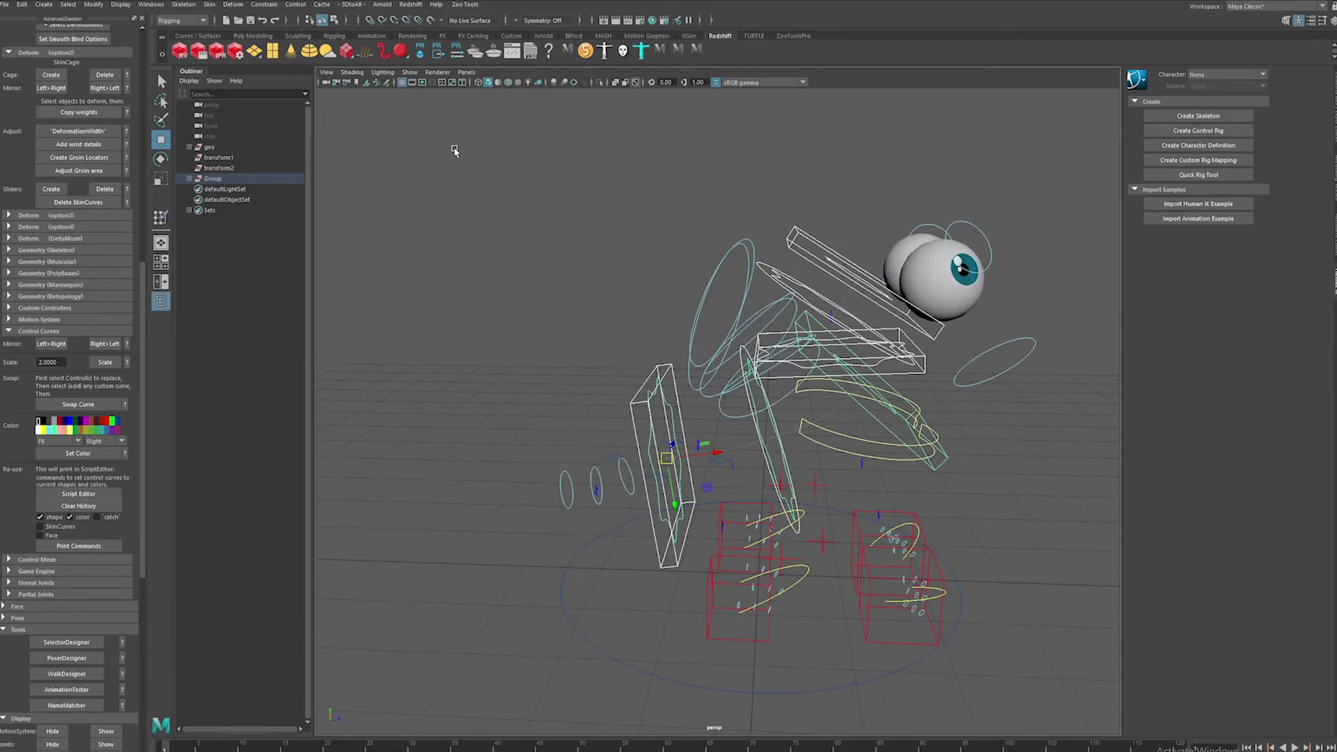
left_click(410, 72)
left_click(420, 105)
right_click_drag(721, 310, 686, 293, "alt")
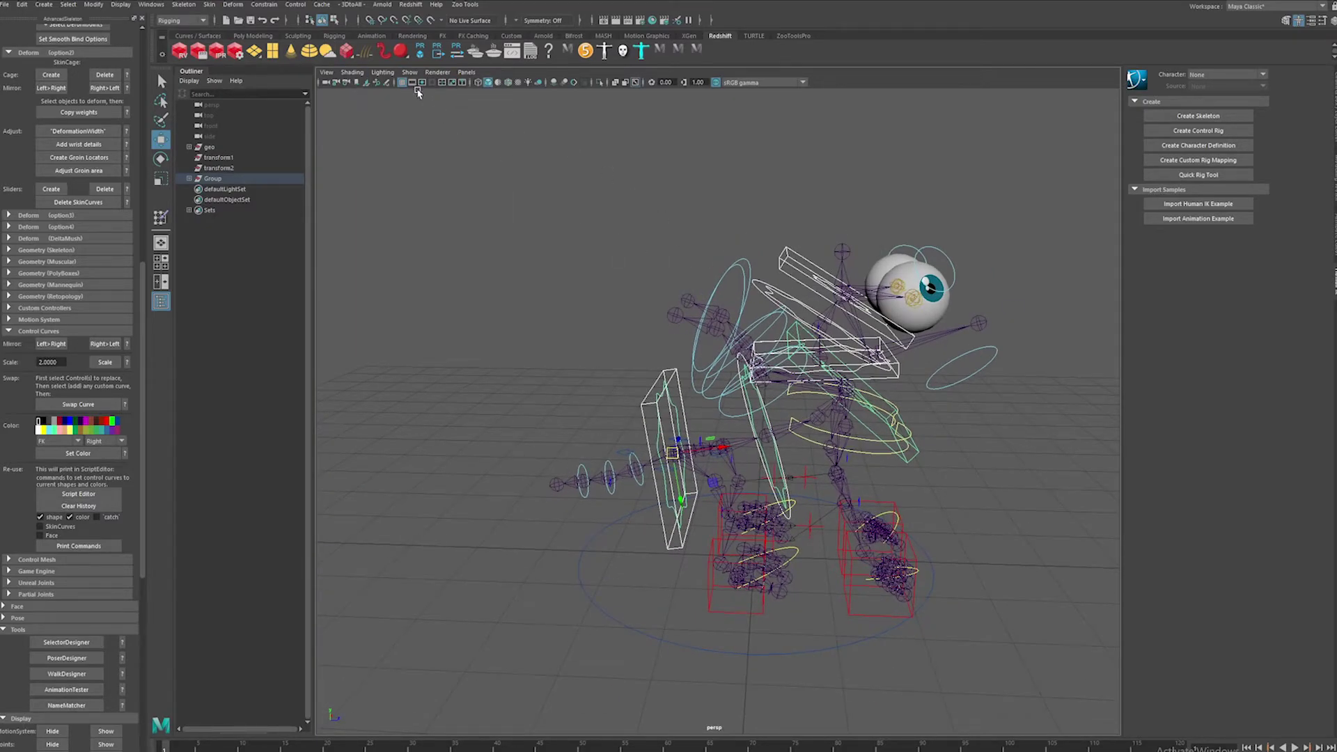
key("ctrl+shift+h")
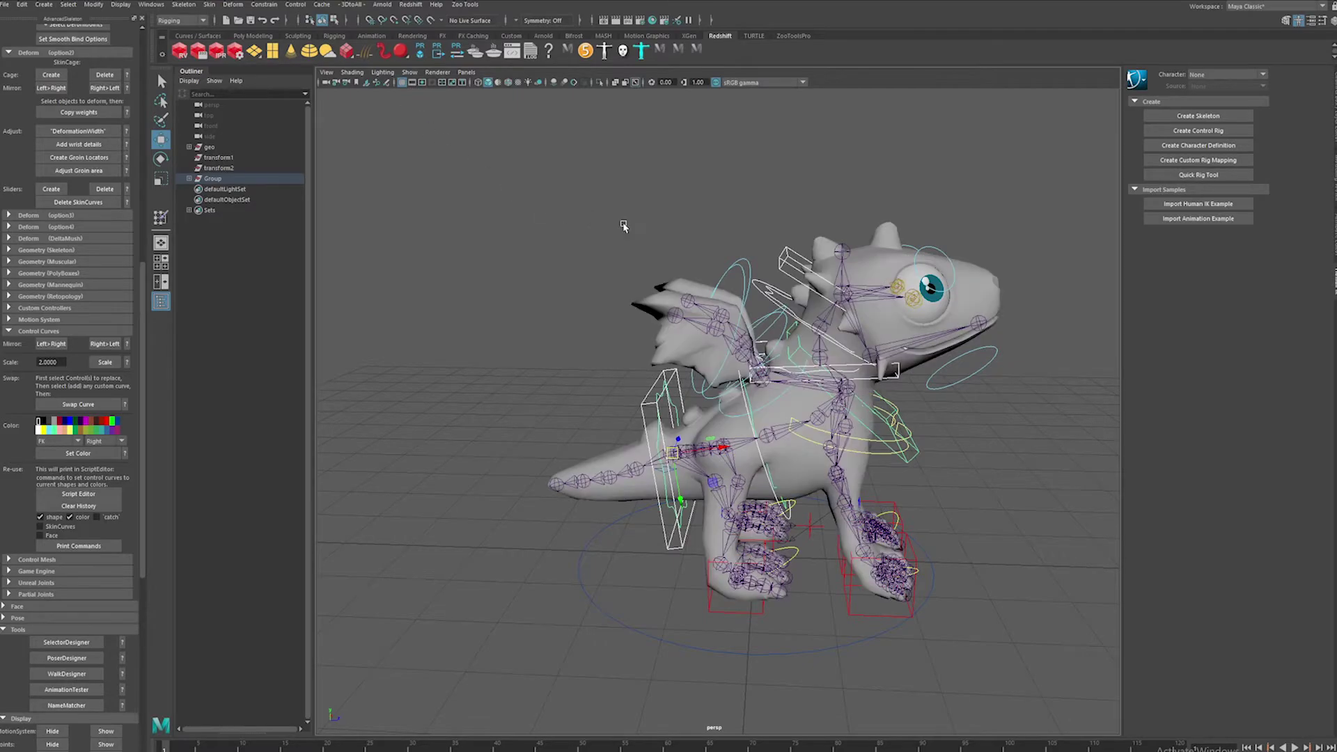
- Turn off the display of joints in the perspective viewport
mouse_move(649, 231)
left_mouse_down("alt")
mouse_move(628, 223)
mouse_move(628, 242)
mouse_move(611, 236)
mouse_move(654, 243)
left_mouse_up("alt")
left_click(408, 72)
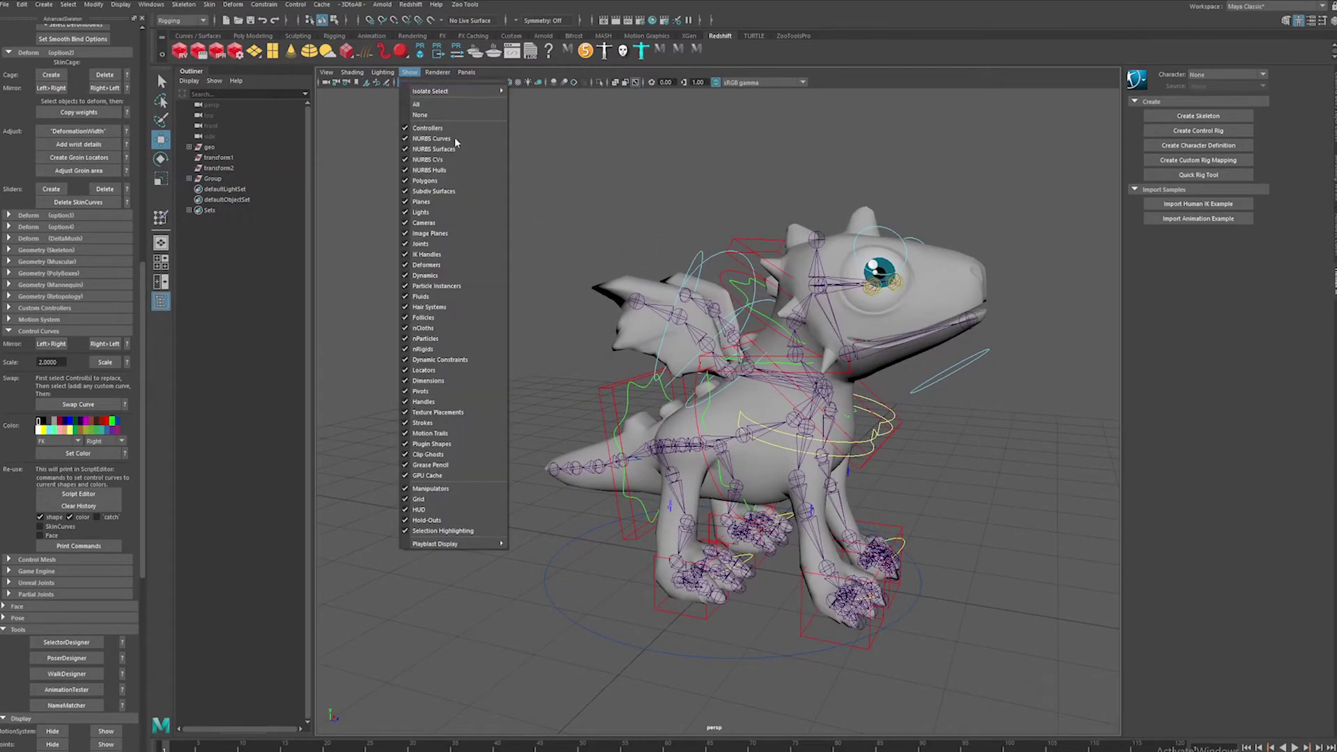
left_click(449, 244)
- Select the head control to check it with the Rotate and Move tools, and clear the selection
left_click_drag(552, 260, 840, 332, "alt")
left_click(724, 190)
key("e")
scroll(724, 273, "down", 3)
key("w")
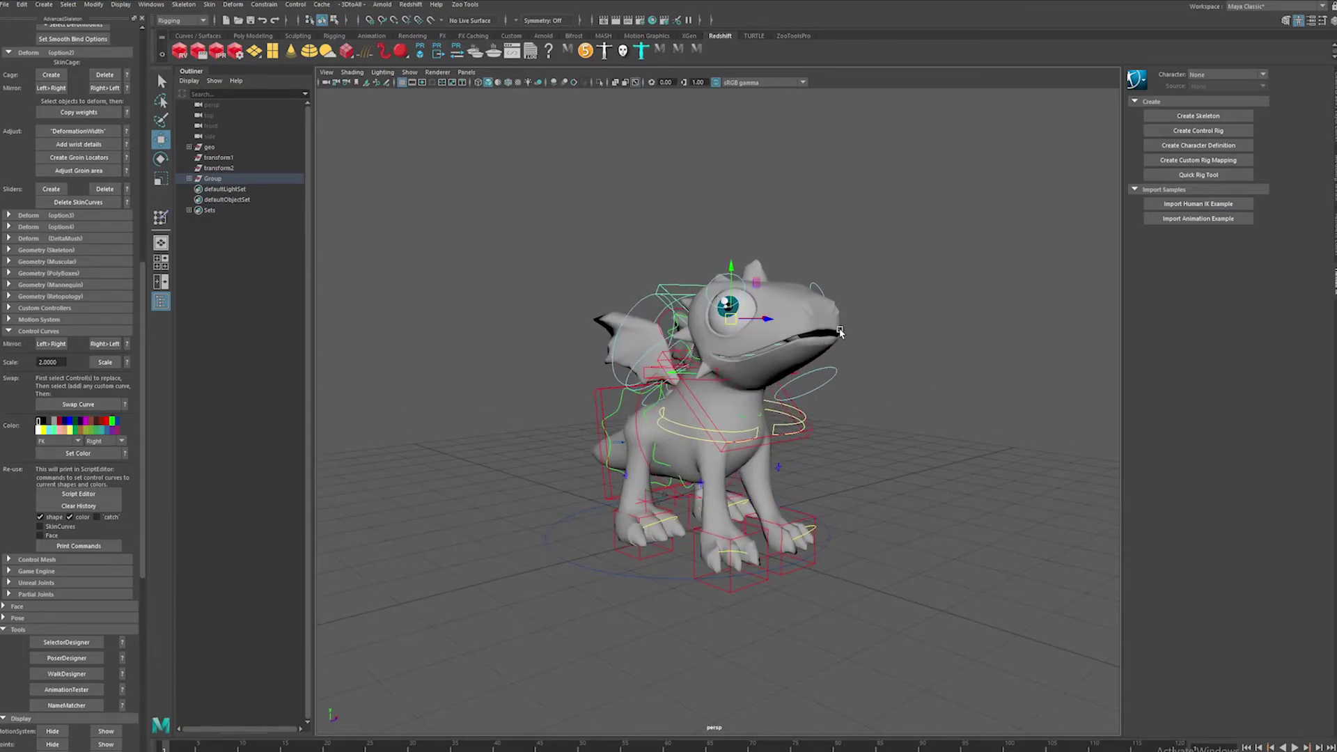
left_click(900, 327)
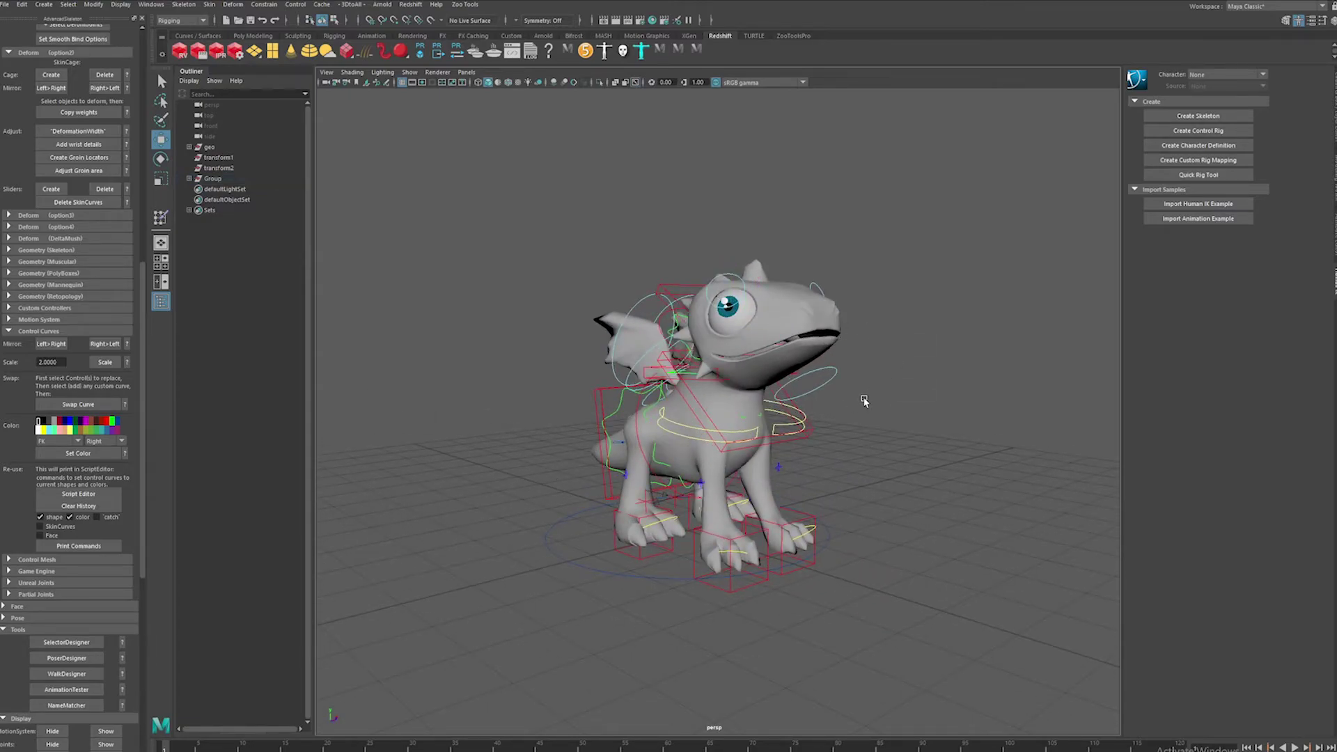